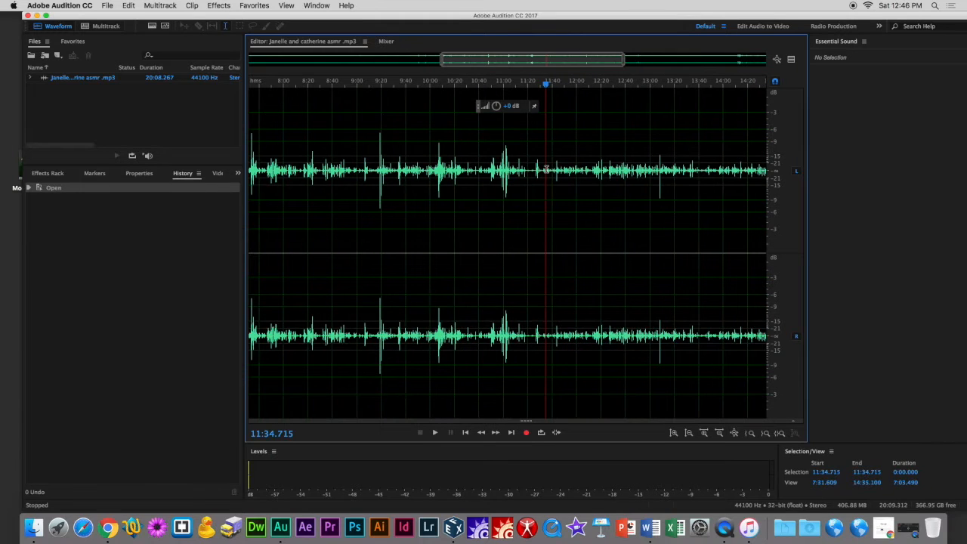
# Zoom into the waveform around the playhead to examine the audio, then zoom back out to the whole file.
pyautogui.scroll(1, 546, 169)
pyautogui.scroll(1, 547, 170)
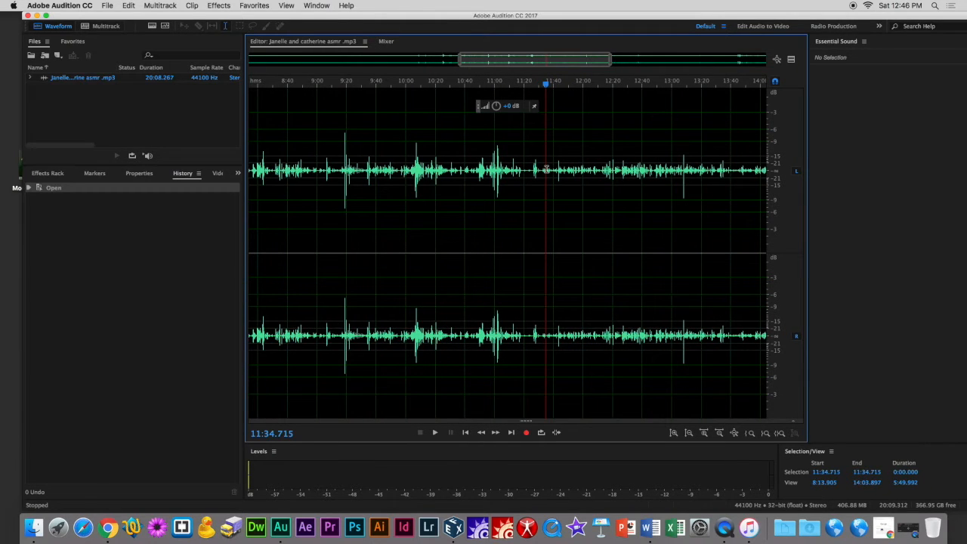
pyautogui.click(287, 5)
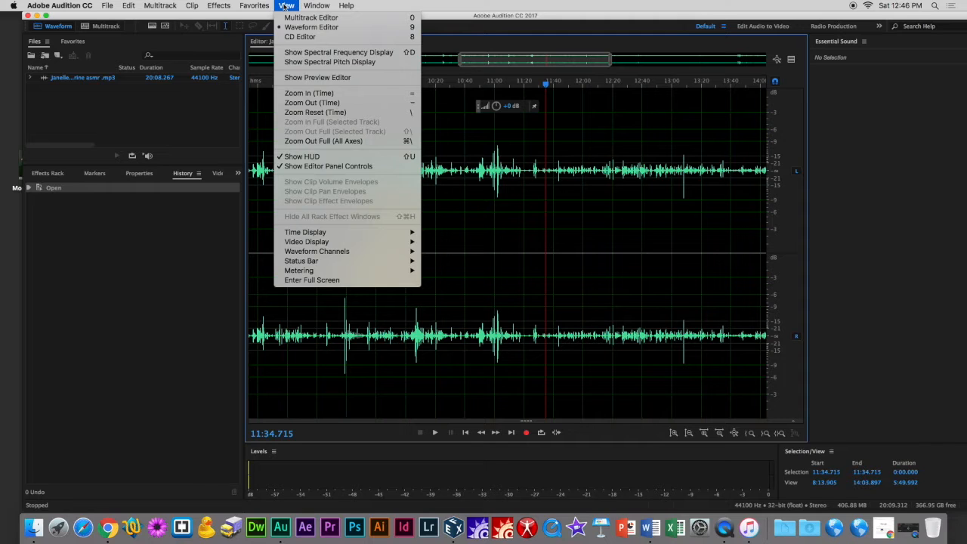
pyautogui.click(317, 93)
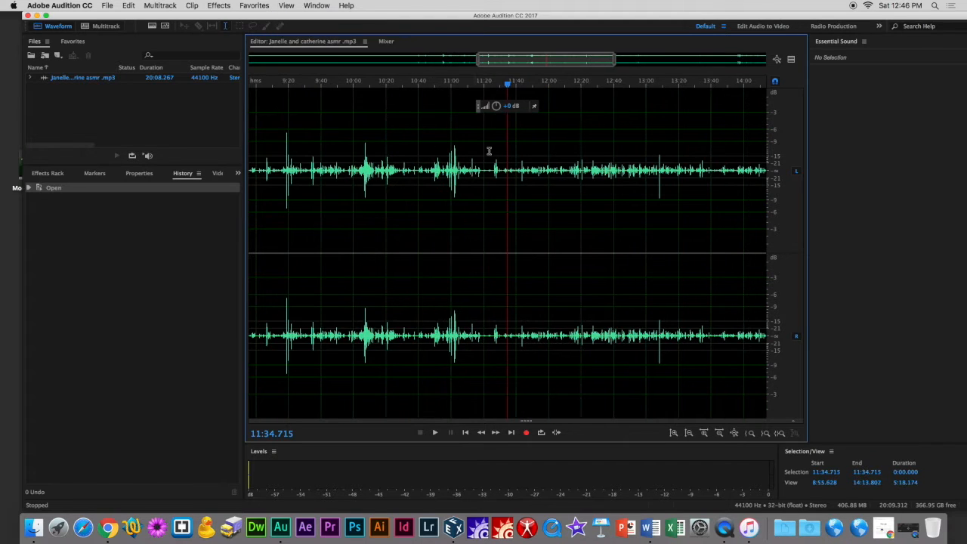
pyautogui.scroll(20, 496, 170)
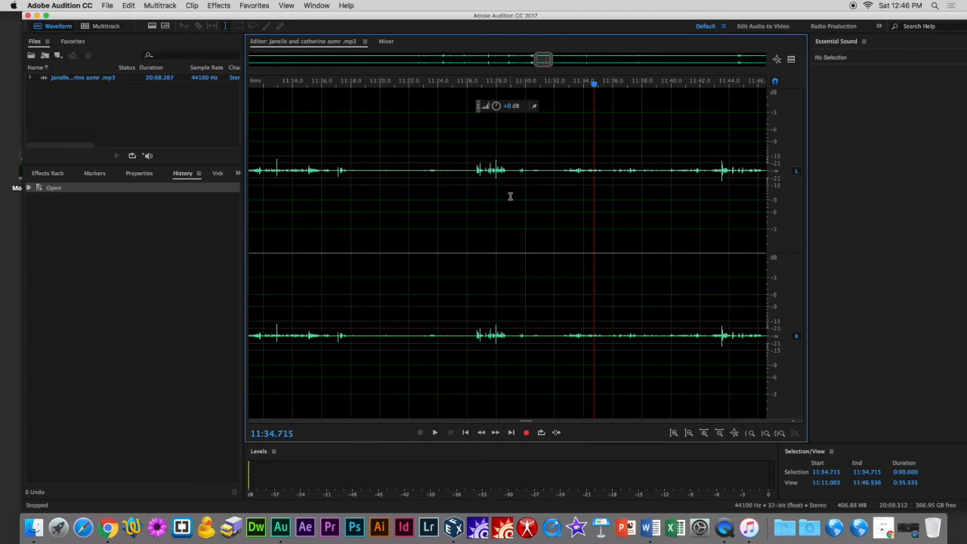
pyautogui.scroll(-10, 504, 183)
pyautogui.scroll(-8, 504, 182)
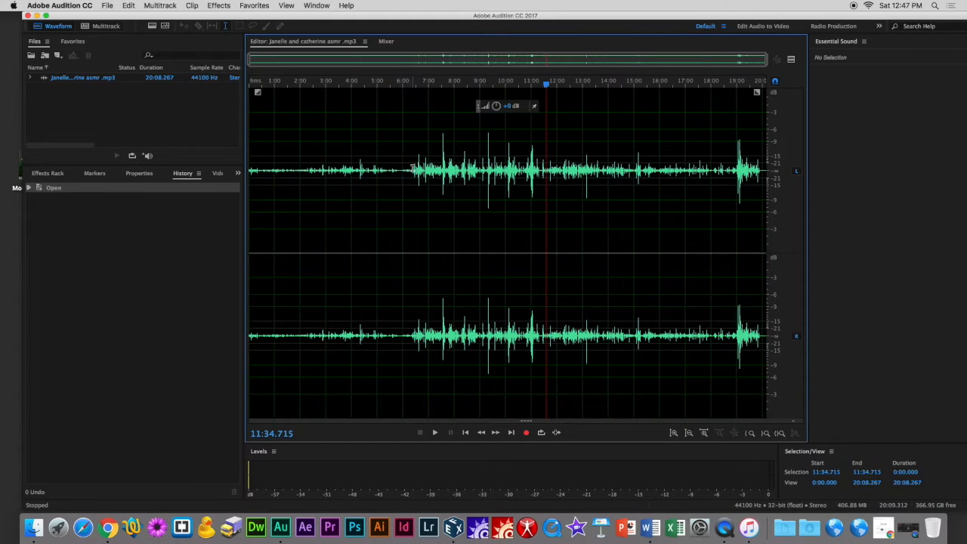
# Select the quiet opening section from the start to about 6:26 and boost its volume with the on-clip volume knob.
pyautogui.click(413, 170)
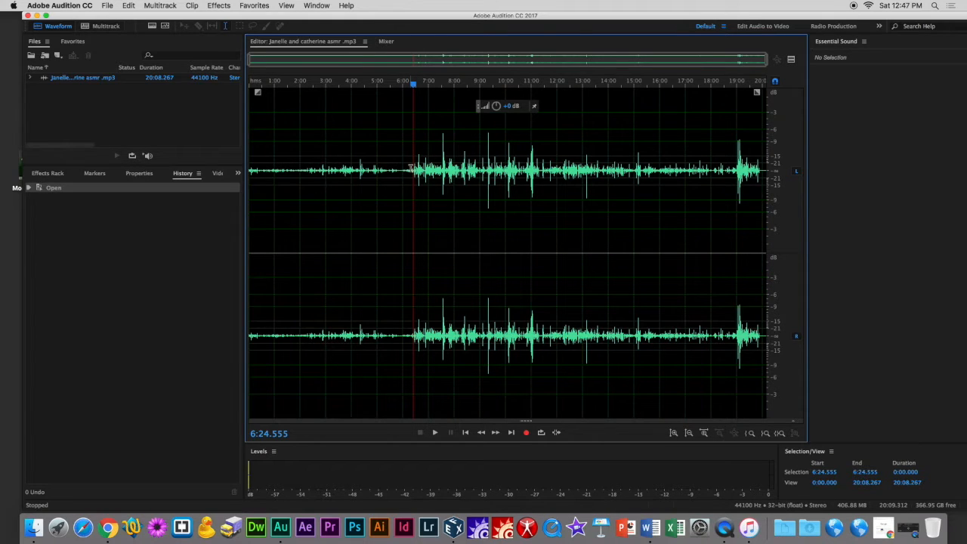
pyautogui.moveTo(414, 168); pyautogui.dragTo(237, 174)
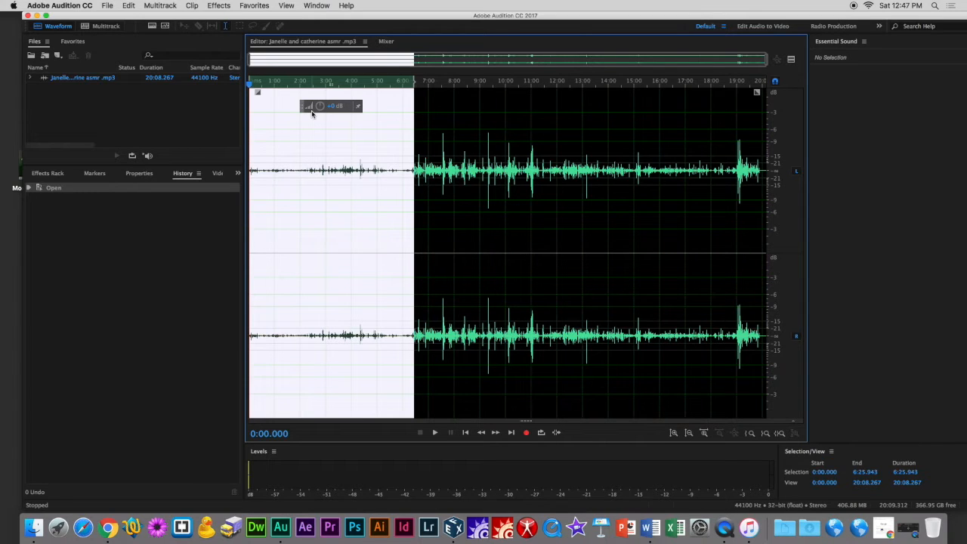
pyautogui.moveTo(316, 106); pyautogui.dragTo(312, 86)
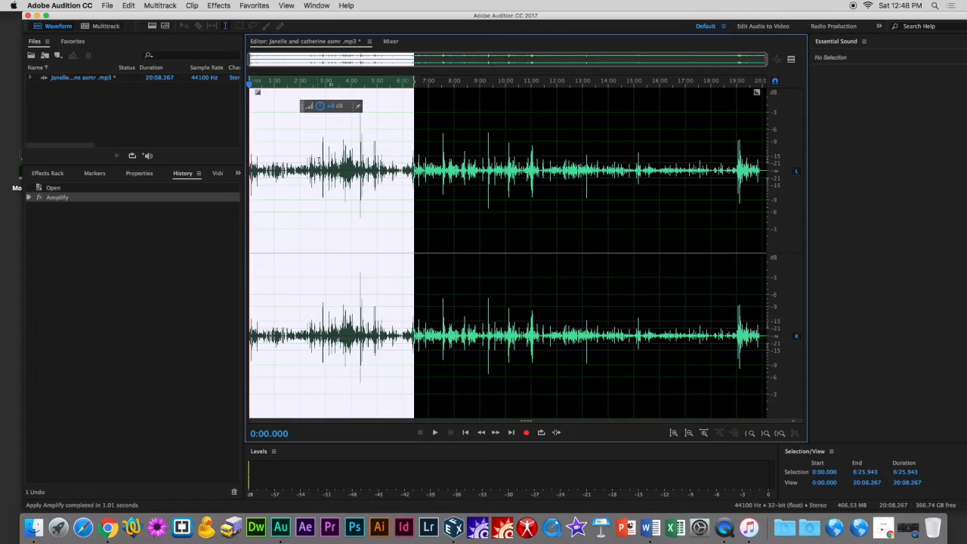
pyautogui.click(319, 162)
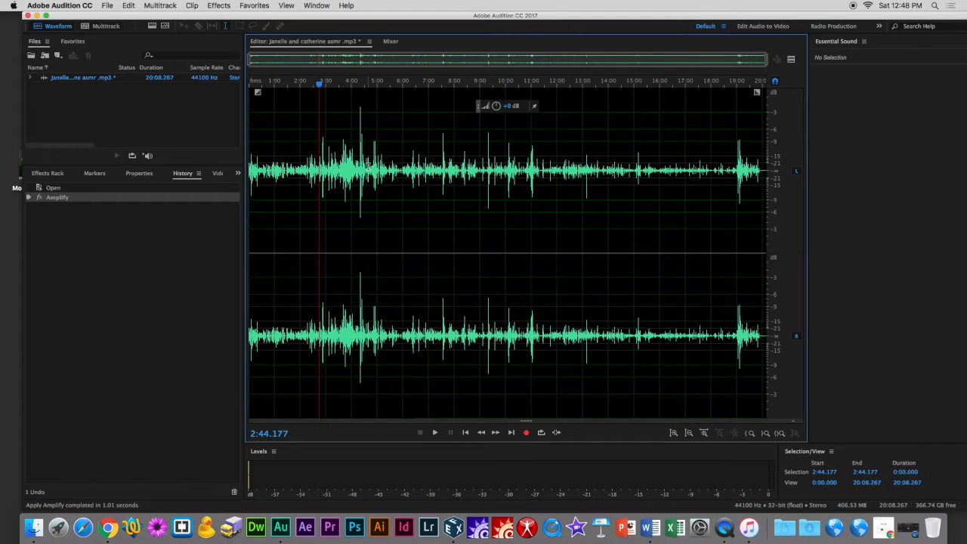
# Select the short section from about 4:17 to 4:23 and boost its volume with the volume knob.
pyautogui.moveTo(359, 165); pyautogui.dragTo(361, 165)
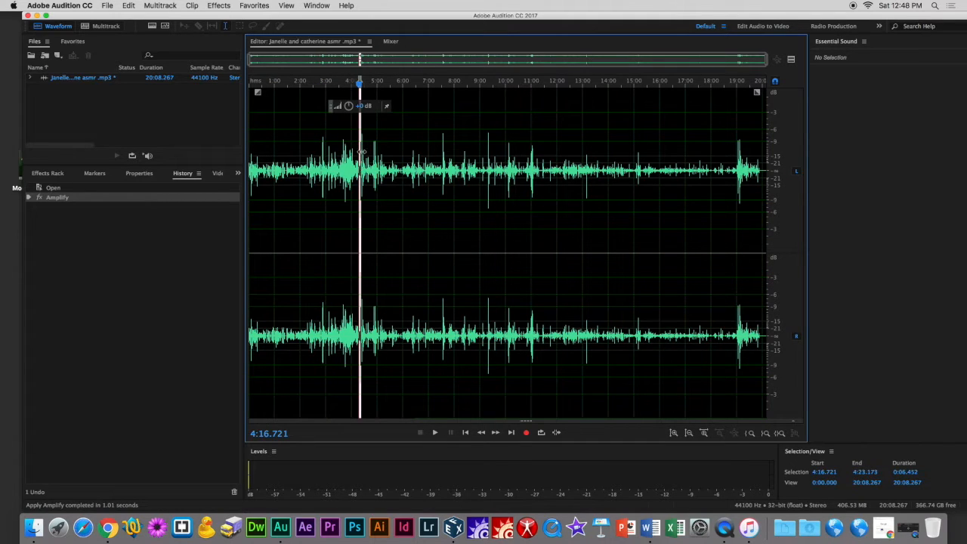
pyautogui.moveTo(341, 107); pyautogui.dragTo(339, 108)
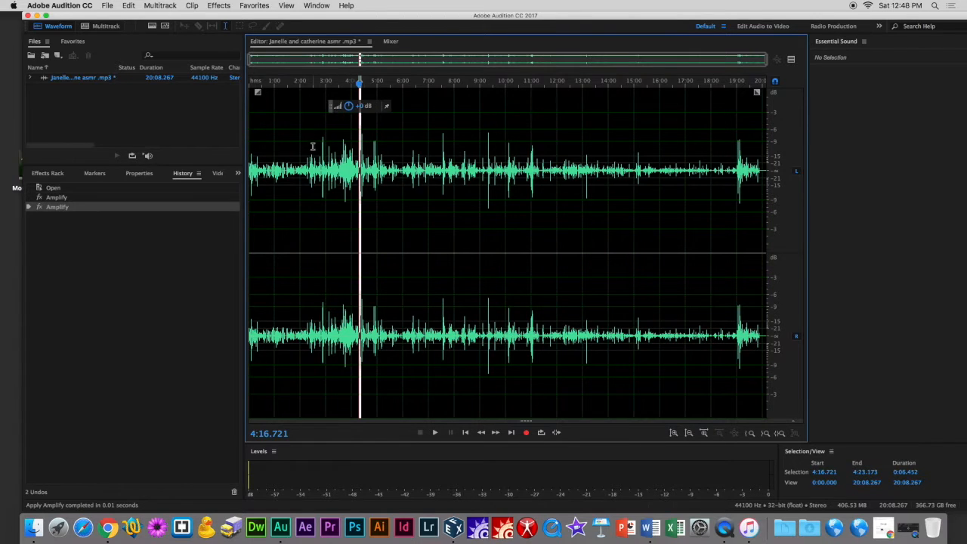
pyautogui.click(311, 146)
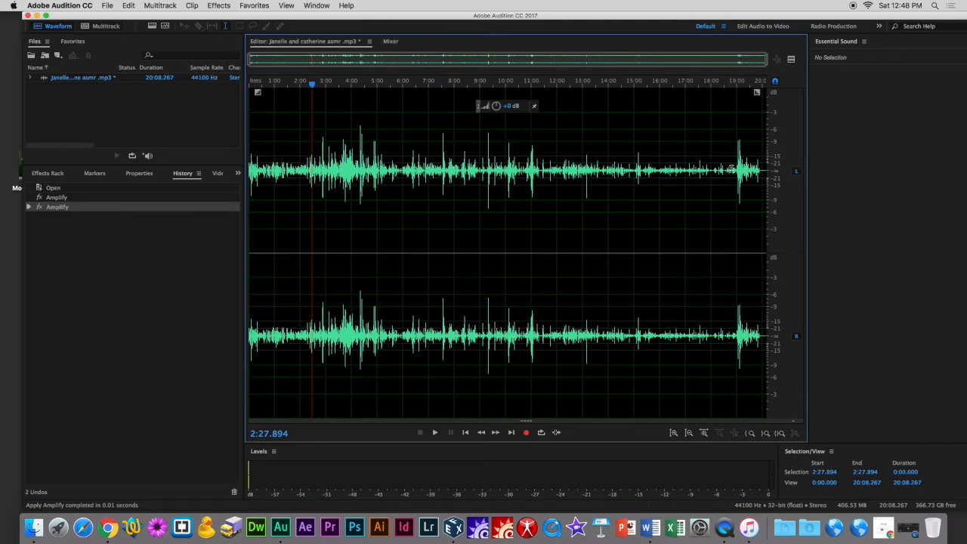
# Select the section from about 15:00 to near the end and boost its volume with the volume knob.
pyautogui.moveTo(737, 169); pyautogui.dragTo(643, 174)
pyautogui.moveTo(668, 109); pyautogui.dragTo(667, 96)
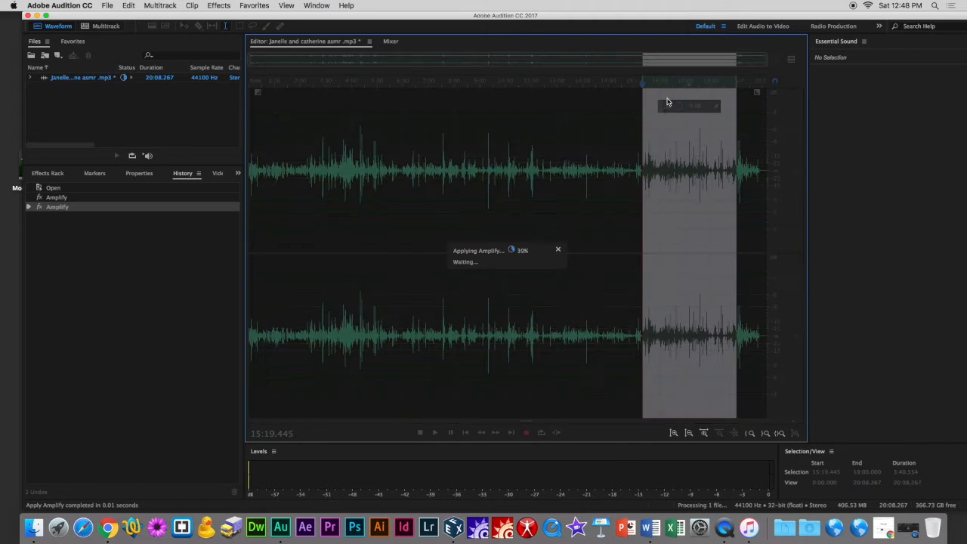
pyautogui.click(636, 176)
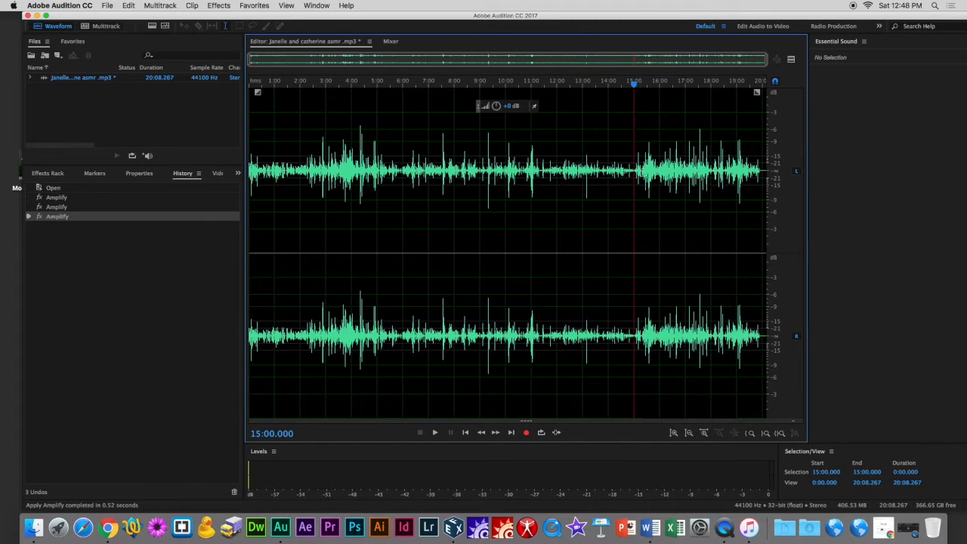
# Select the section from about 11:00 to 15:00 and boost its volume with the volume knob.
pyautogui.moveTo(643, 168); pyautogui.dragTo(541, 174)
pyautogui.moveTo(570, 112); pyautogui.dragTo(564, 119)
pyautogui.press('super+a')
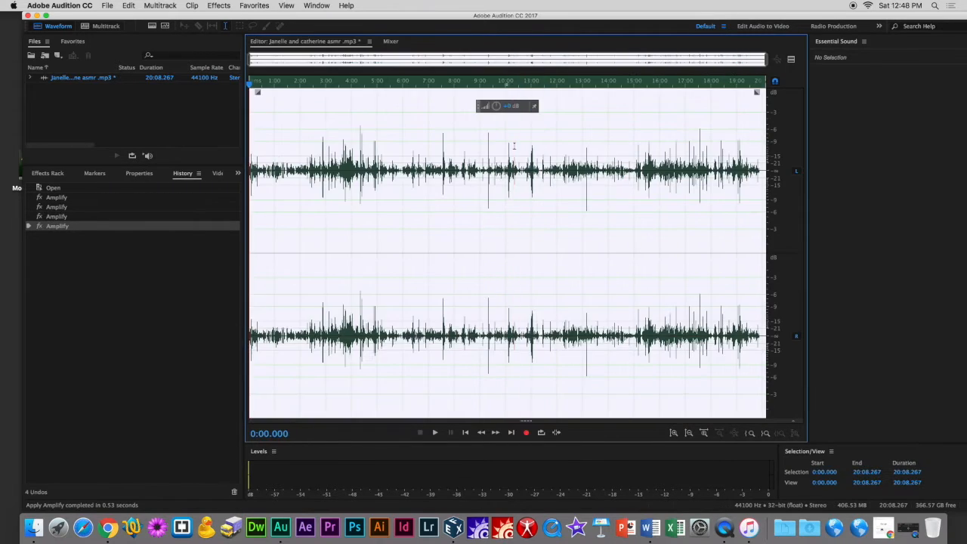
pyautogui.click(495, 152)
# Select the section from about 2:15 to 5:28 and boost its volume with the volume knob.
pyautogui.moveTo(306, 168); pyautogui.dragTo(390, 172)
pyautogui.moveTo(330, 110); pyautogui.dragTo(324, 107)
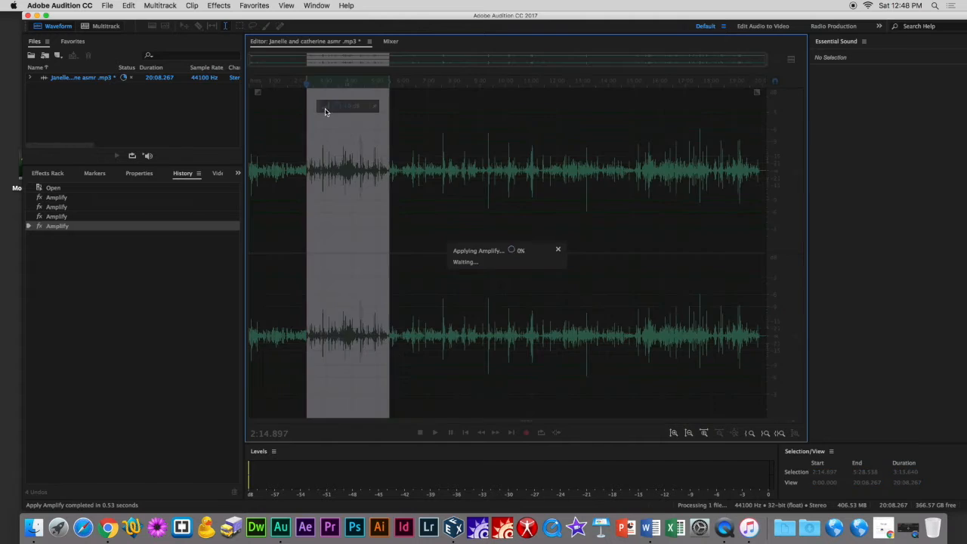
pyautogui.click(300, 146)
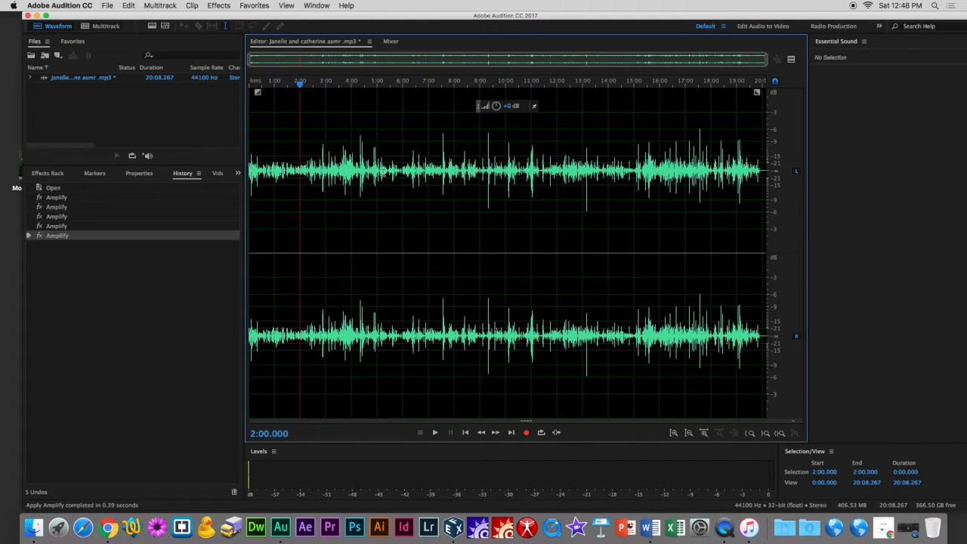
# Select the section from near the start to 2:00 and boost its volume with the volume knob.
pyautogui.moveTo(298, 170); pyautogui.dragTo(255, 171)
pyautogui.moveTo(263, 106); pyautogui.dragTo(262, 97)
pyautogui.click(310, 194)
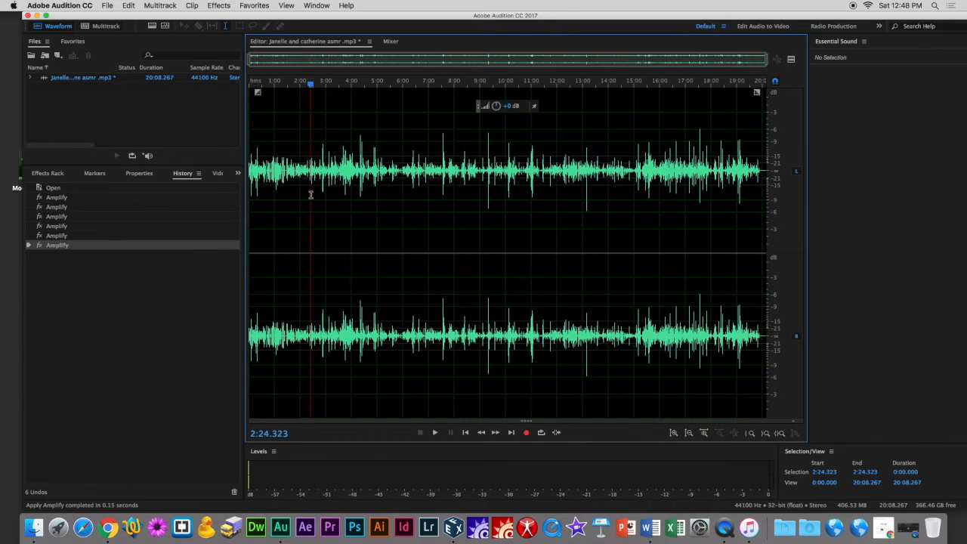
# Select the section from 5:00 to about 6:18 and boost its volume with the volume knob.
pyautogui.moveTo(377, 170); pyautogui.dragTo(408, 157)
pyautogui.moveTo(371, 108); pyautogui.dragTo(373, 105)
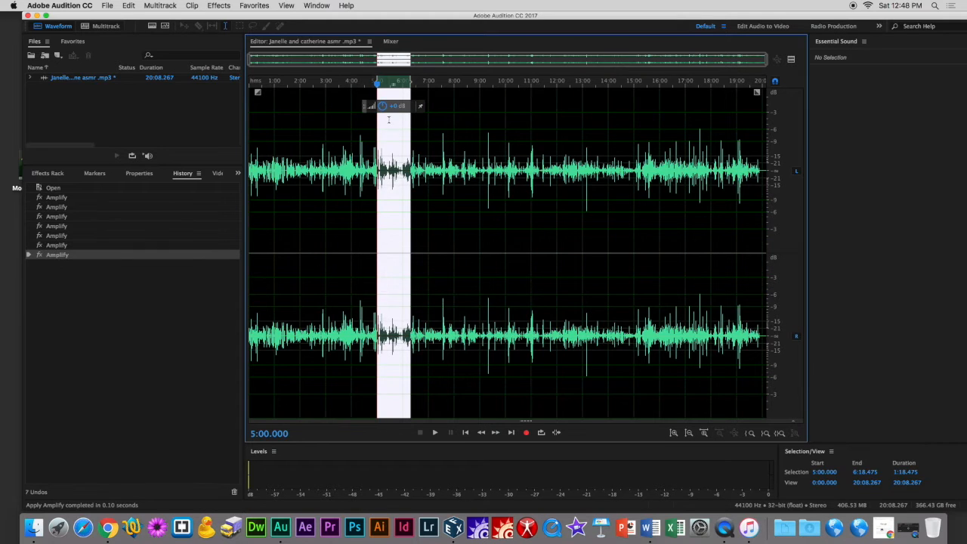
pyautogui.click(392, 202)
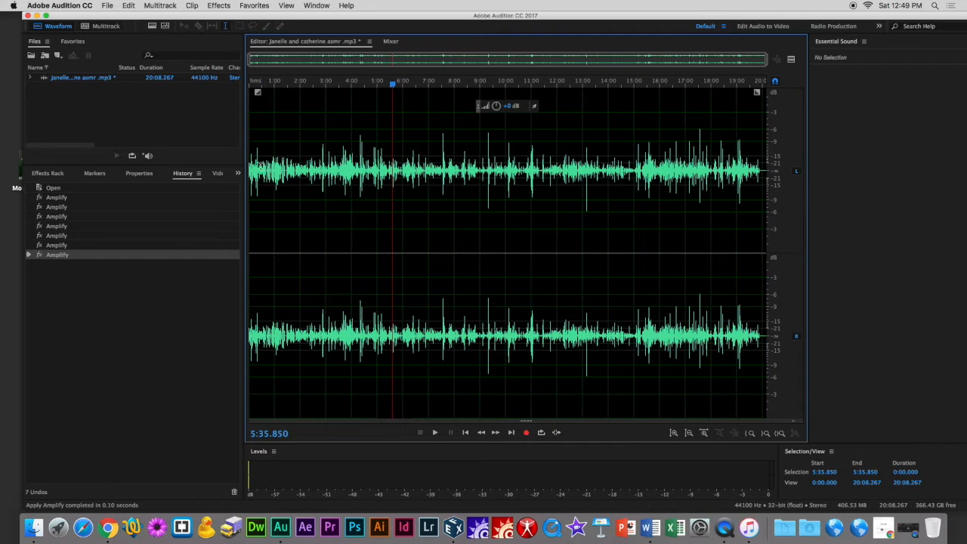
# Play the audio from 1:00 and add a cue marker at about 1:17.
pyautogui.click(273, 98)
pyautogui.press('space')
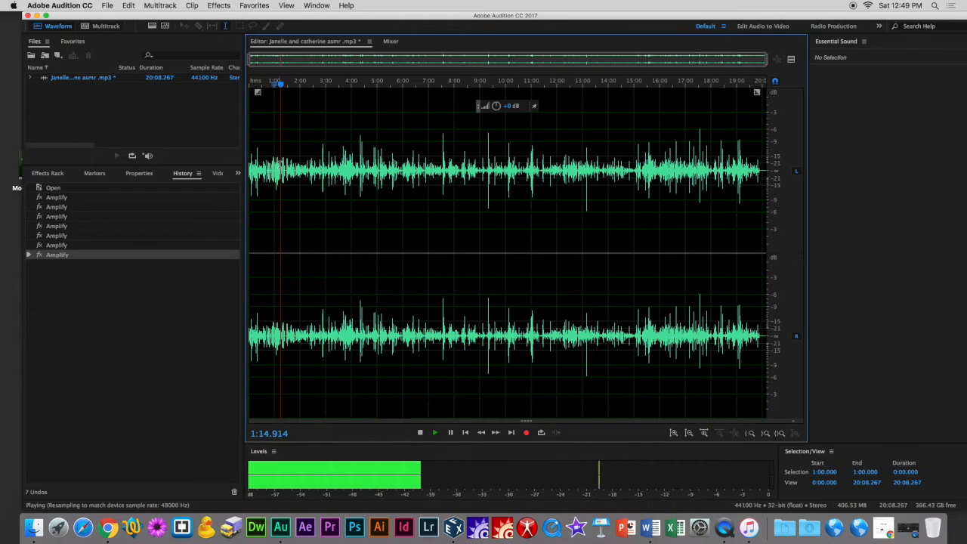
pyautogui.press('m')
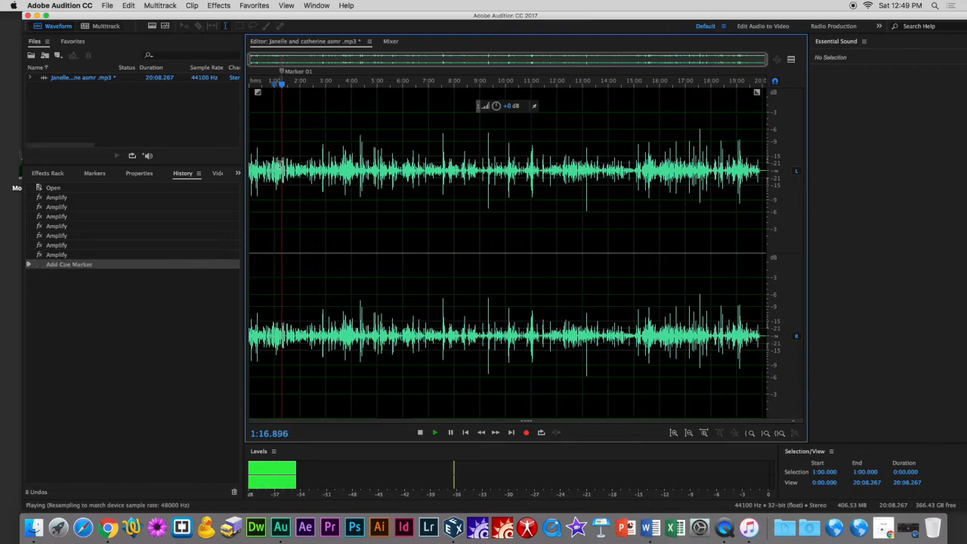
# Scrub playback forward, stop at about 2:20, and add a second cue marker there.
pyautogui.click(336, 93)
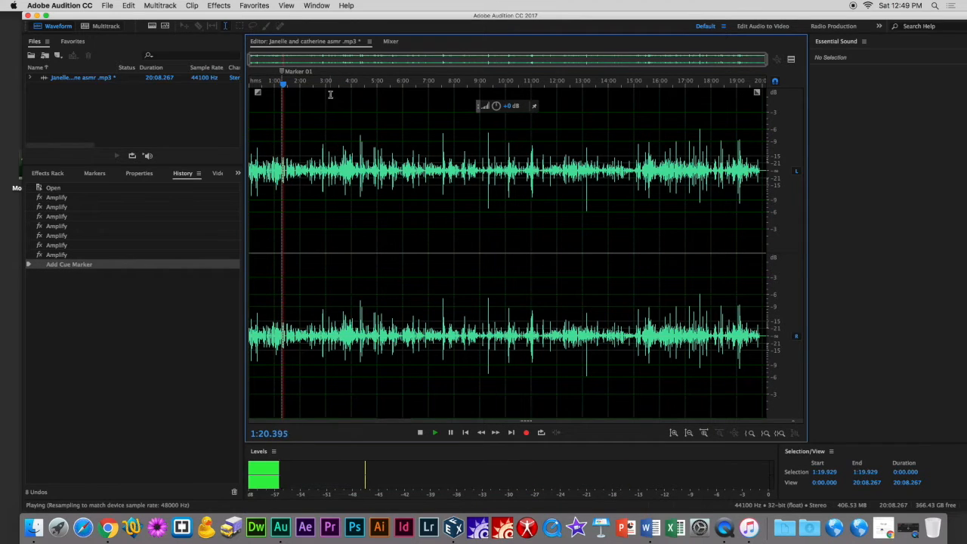
pyautogui.click(306, 94)
pyautogui.moveTo(282, 85); pyautogui.dragTo(421, 89)
pyautogui.moveTo(315, 95)
pyautogui.mouseDown()
pyautogui.moveTo(430, 98)
pyautogui.moveTo(305, 82)
pyautogui.moveTo(306, 111)
pyautogui.mouseUp()
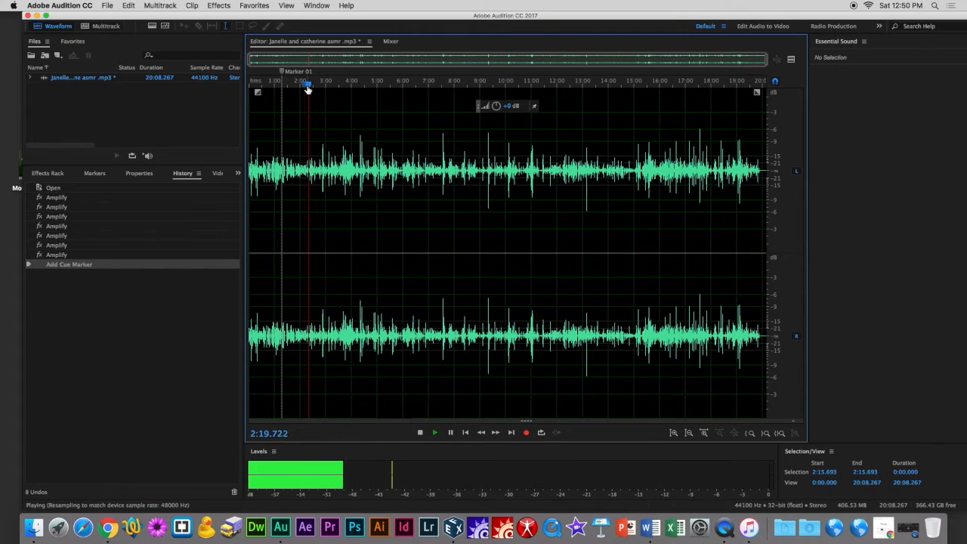
pyautogui.press('space')
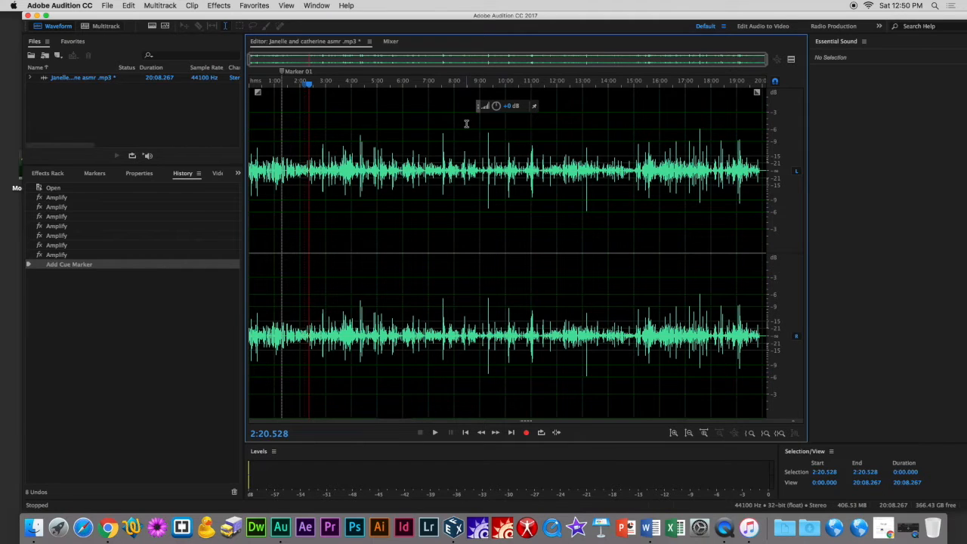
pyautogui.press('m')
pyautogui.click(390, 134)
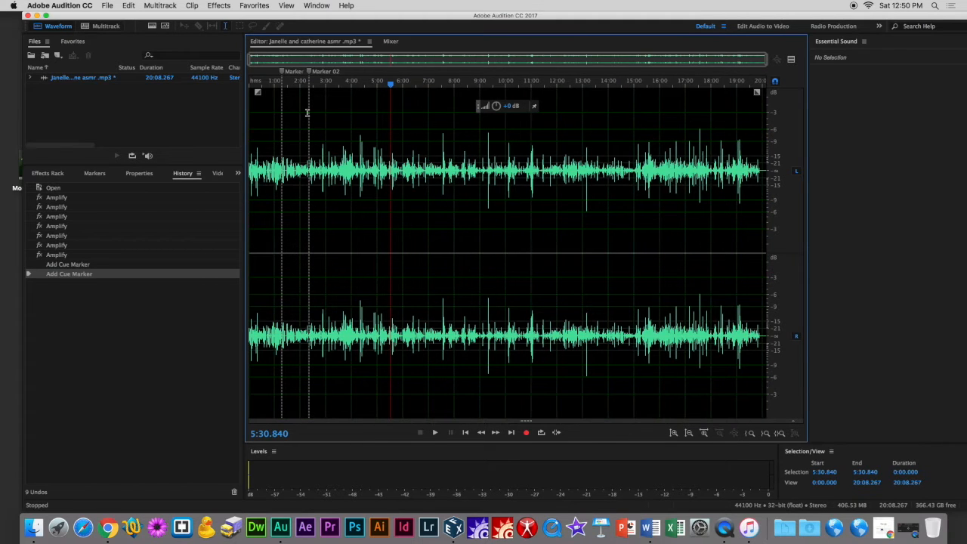
# Zoom and scroll the timeline to view the opening minutes of the file with both markers.
pyautogui.scroll(10, 306, 114)
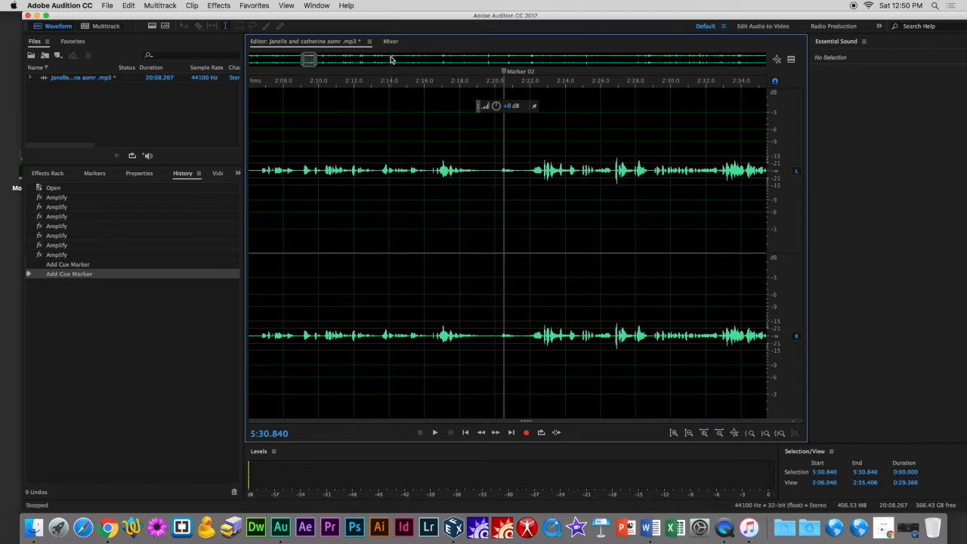
pyautogui.click(391, 60)
pyautogui.click(391, 60)
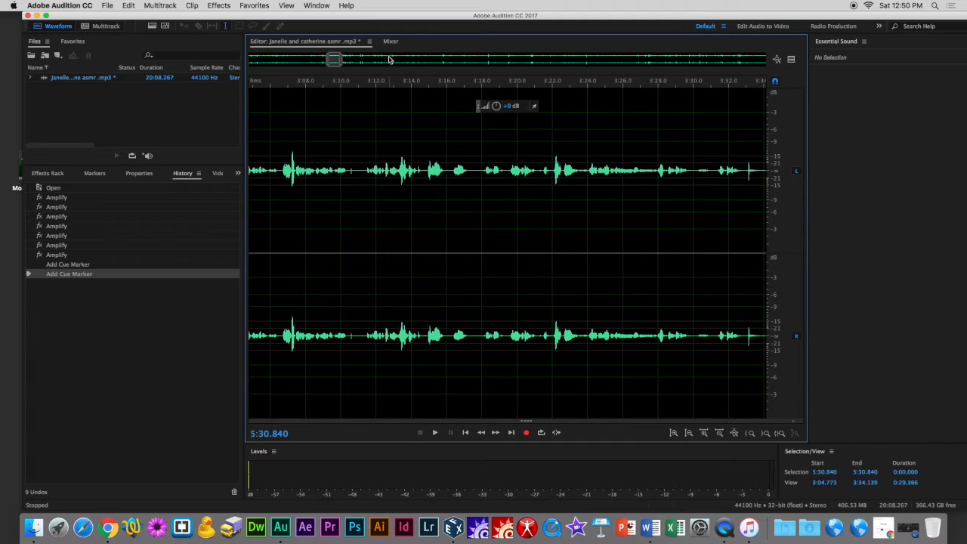
pyautogui.click(388, 60)
pyautogui.click(383, 61)
pyautogui.moveTo(363, 60); pyautogui.dragTo(341, 63)
pyautogui.scroll(8, 352, 136)
pyautogui.scroll(-15, 344, 100)
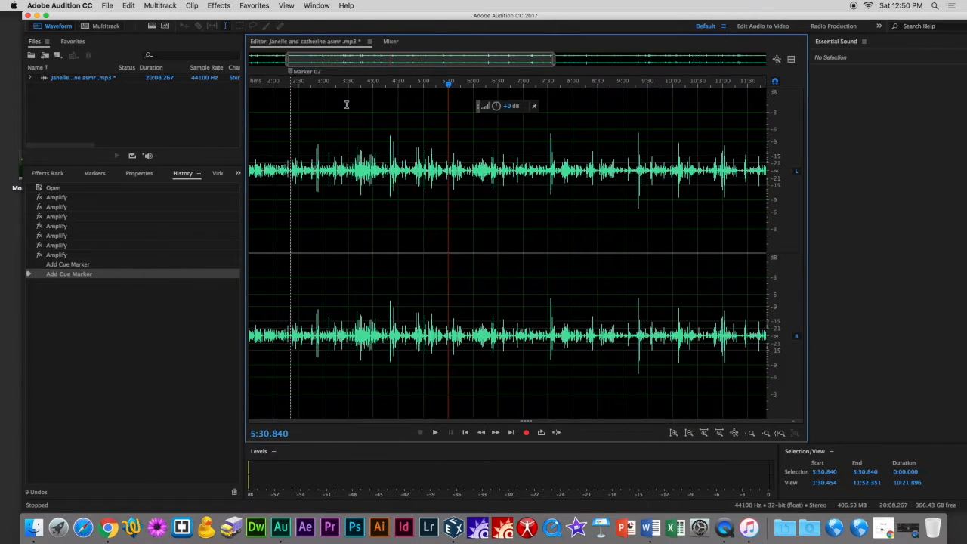
pyautogui.scroll(-2, 346, 104)
pyautogui.moveTo(681, 59); pyautogui.dragTo(550, 68)
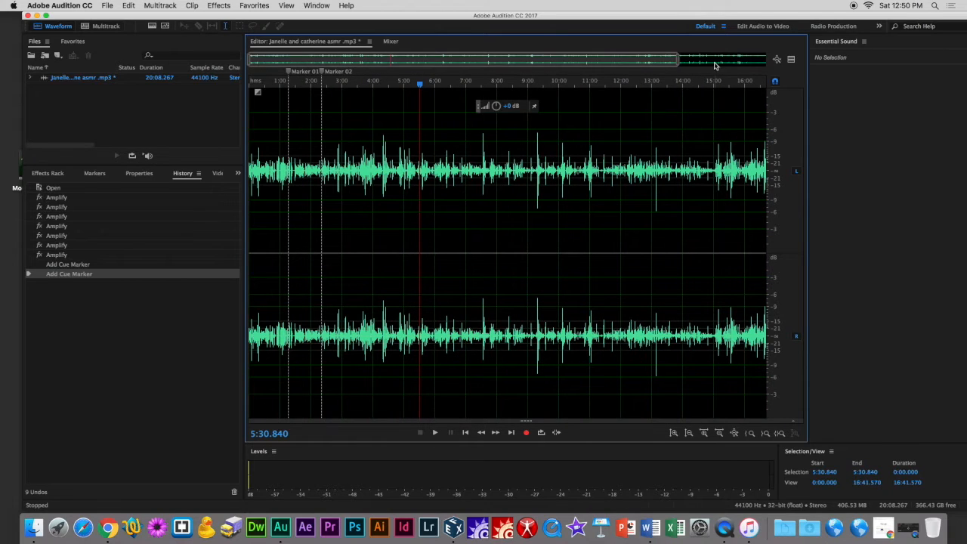
pyautogui.moveTo(678, 60); pyautogui.dragTo(362, 82)
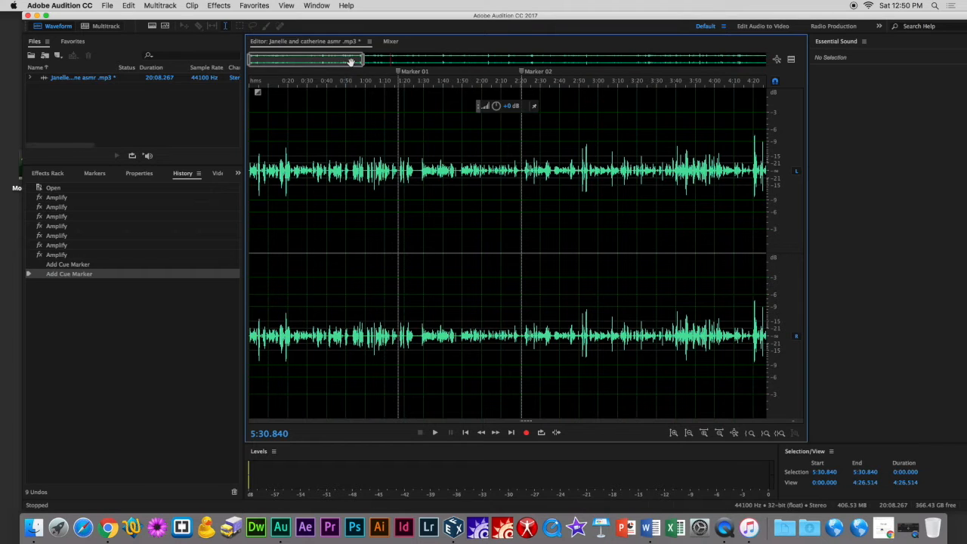
# Select the audio region between Marker 01 and Marker 02.
pyautogui.click(398, 102)
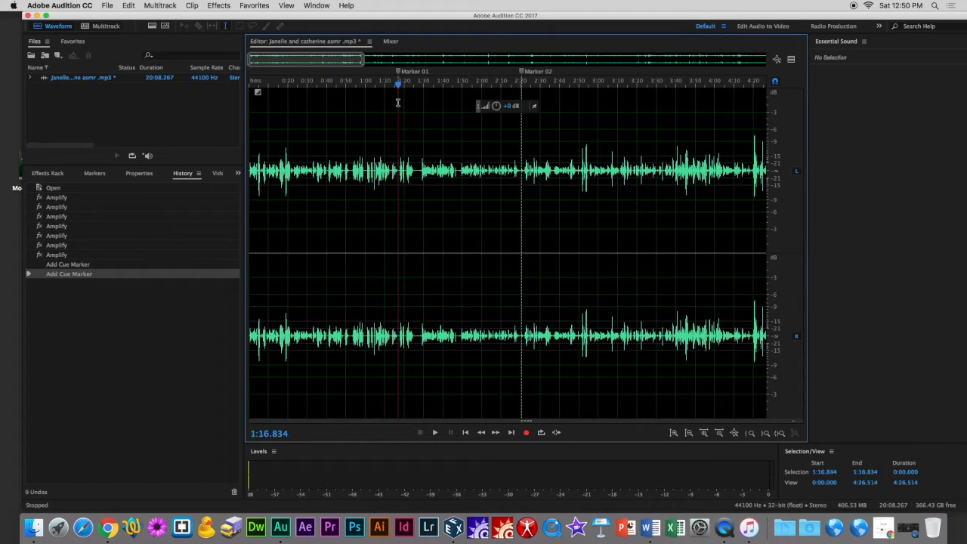
pyautogui.moveTo(397, 102); pyautogui.dragTo(521, 117)
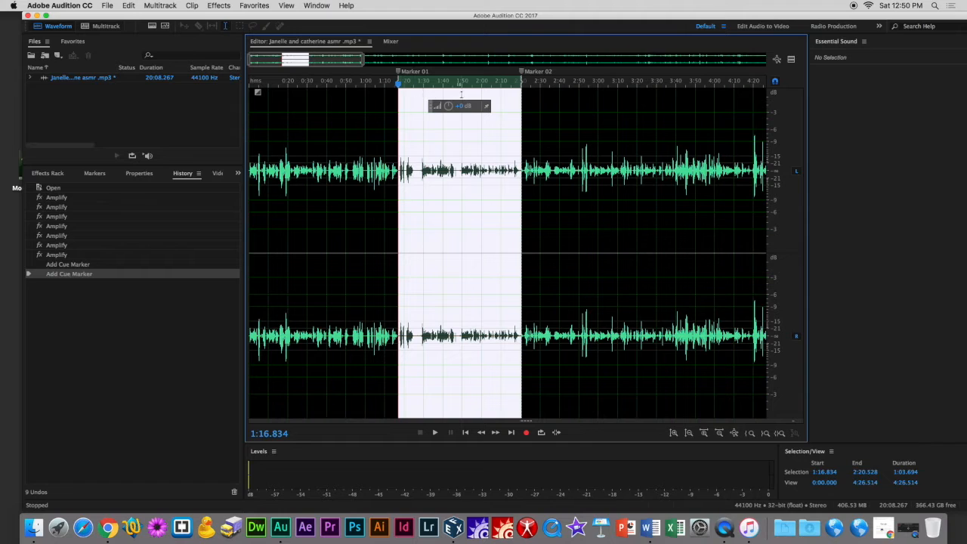
pyautogui.click(389, 101)
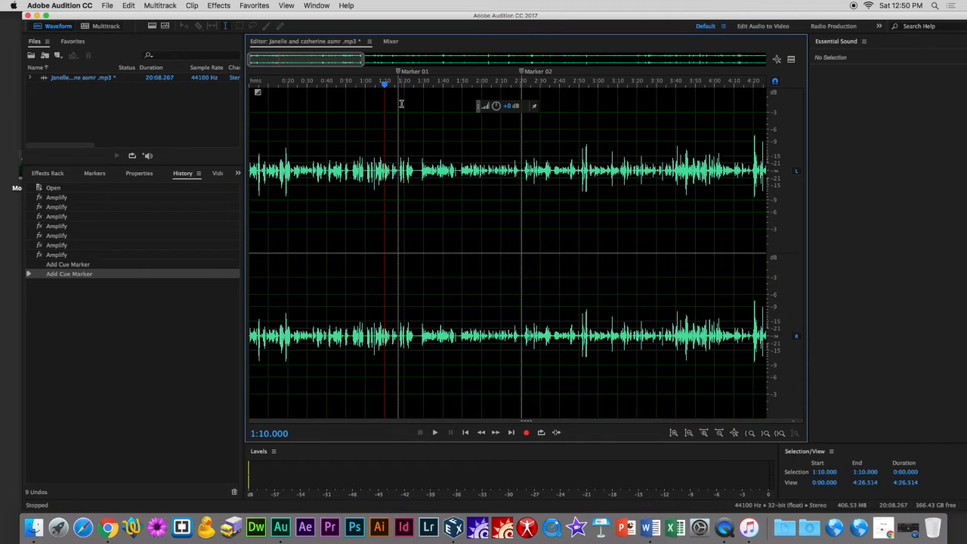
pyautogui.click(398, 104)
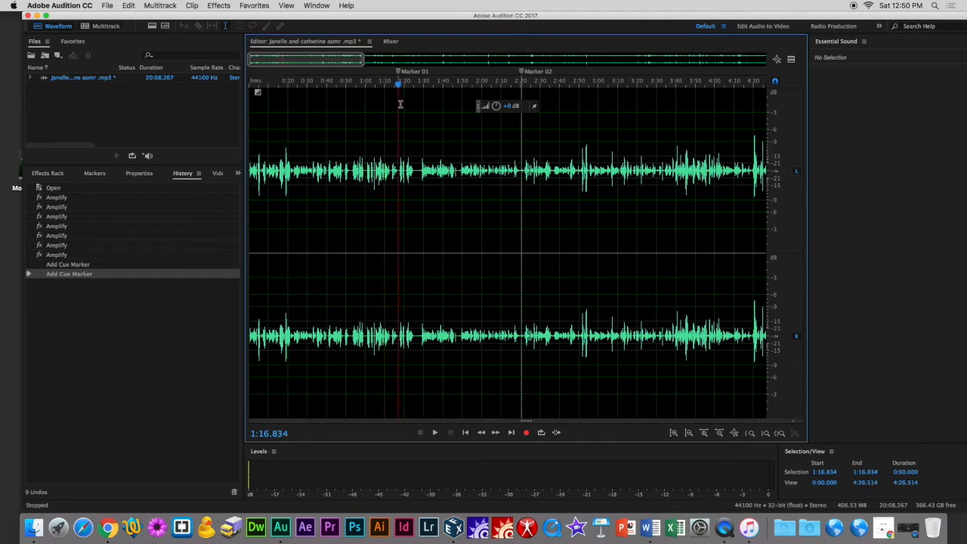
pyautogui.moveTo(401, 104); pyautogui.dragTo(521, 108)
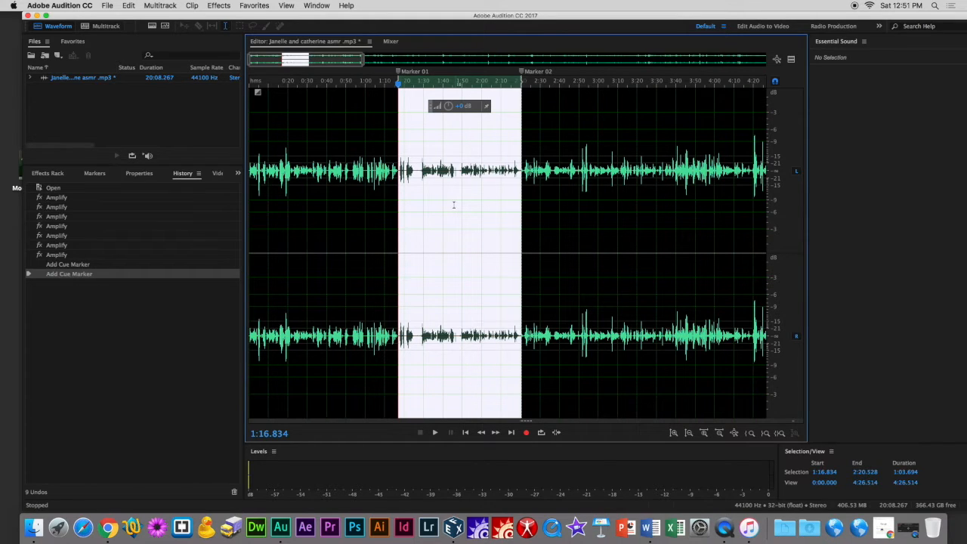
pyautogui.rightClick(453, 205)
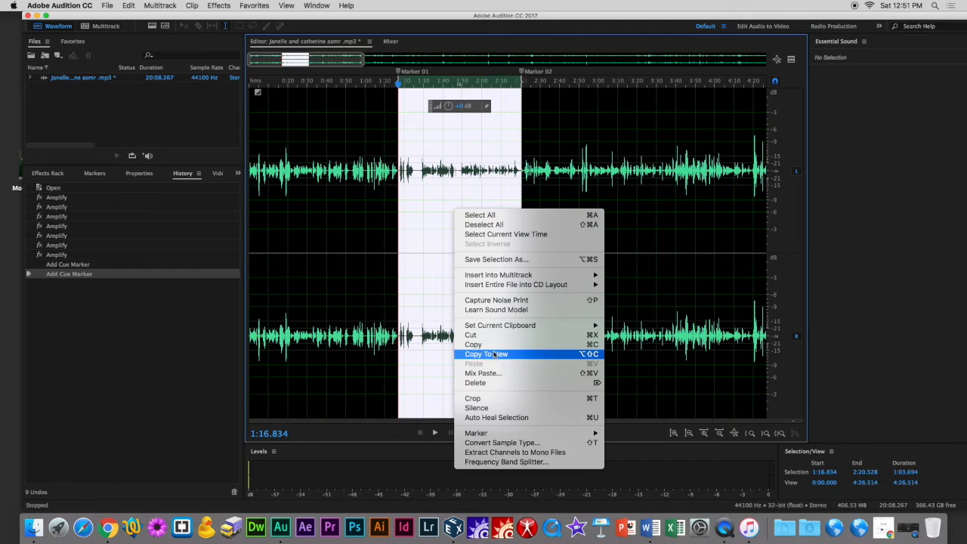
pyautogui.click(439, 187)
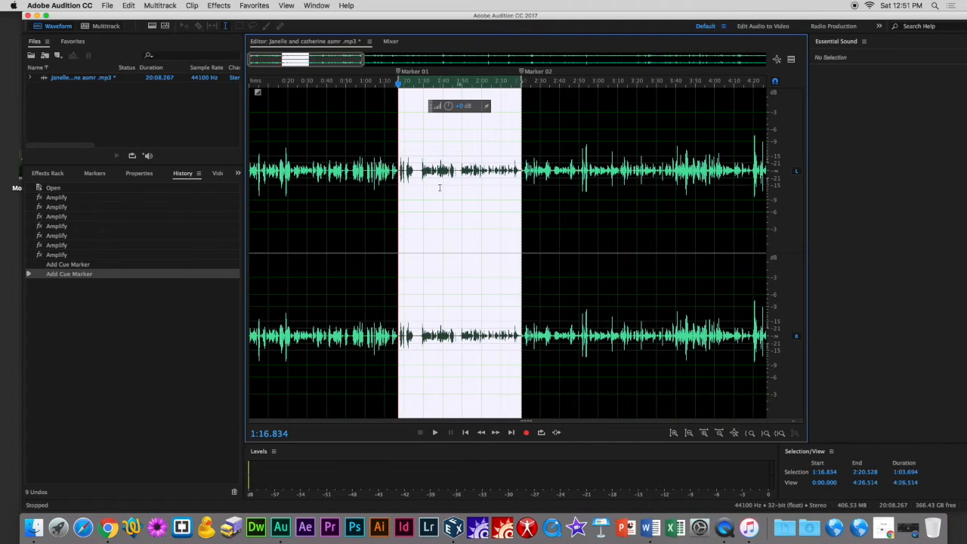
pyautogui.click(195, 9)
pyautogui.moveTo(130, 8)
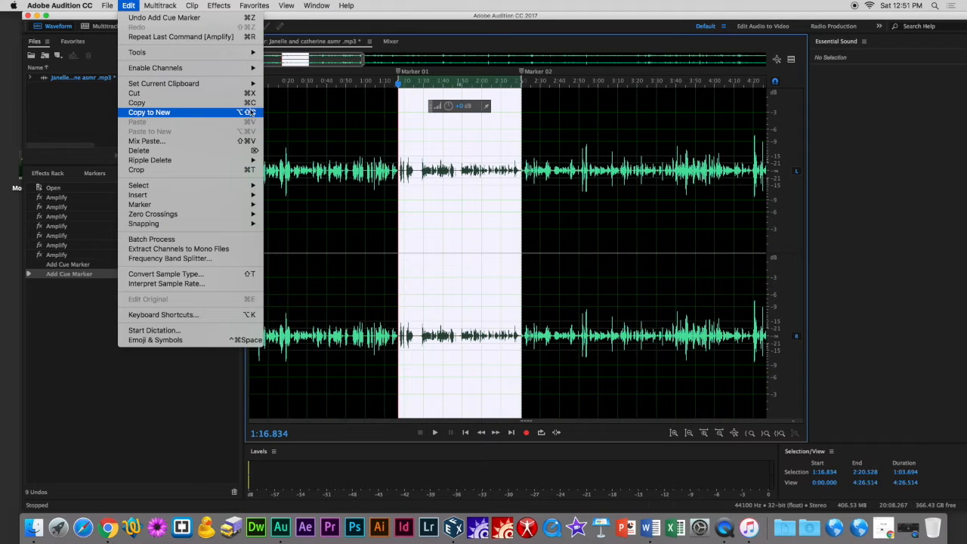
pyautogui.click(308, 188)
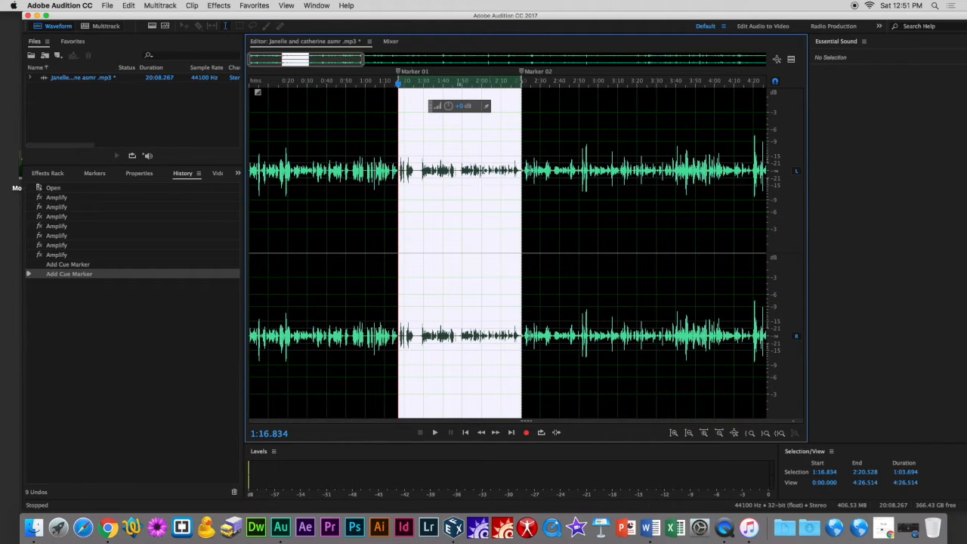
# Cut the region between the two markers and undo the cut.
pyautogui.rightClick(447, 149)
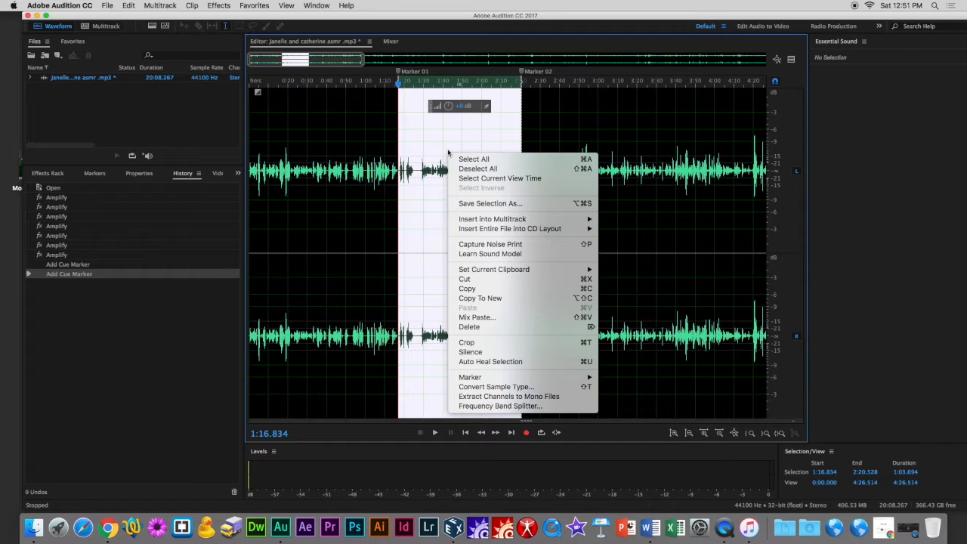
pyautogui.click(484, 279)
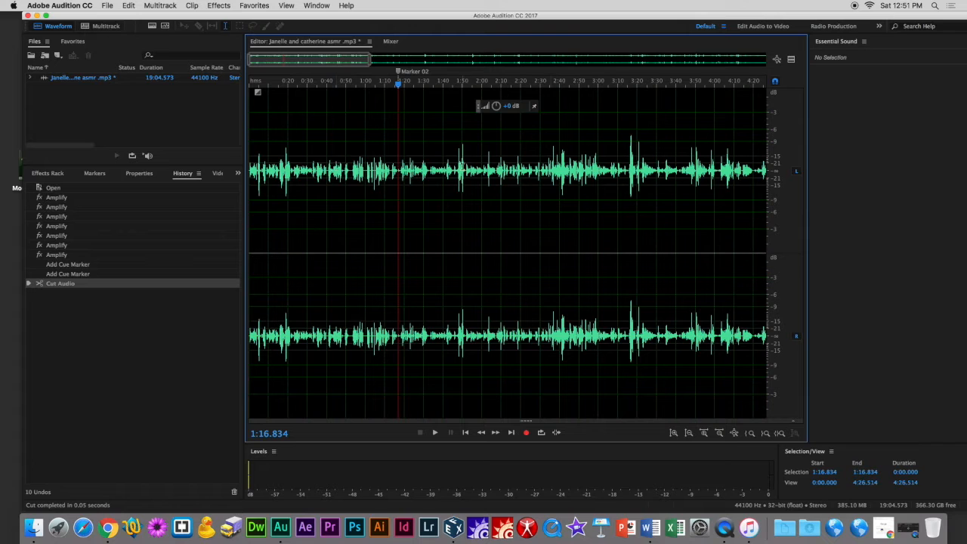
pyautogui.click(128, 5)
pyautogui.click(133, 17)
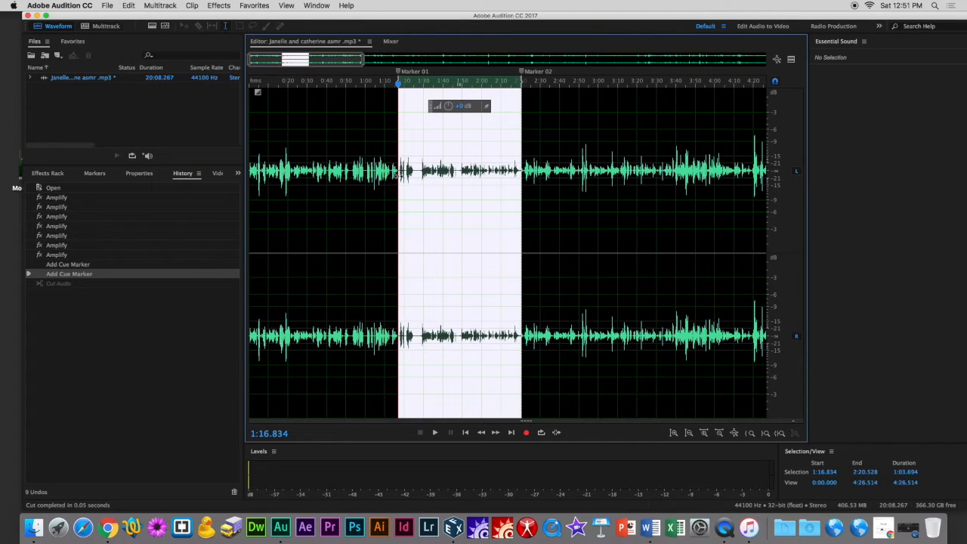
# Copy the region between the markers into a new file and briefly play it.
pyautogui.rightClick(509, 195)
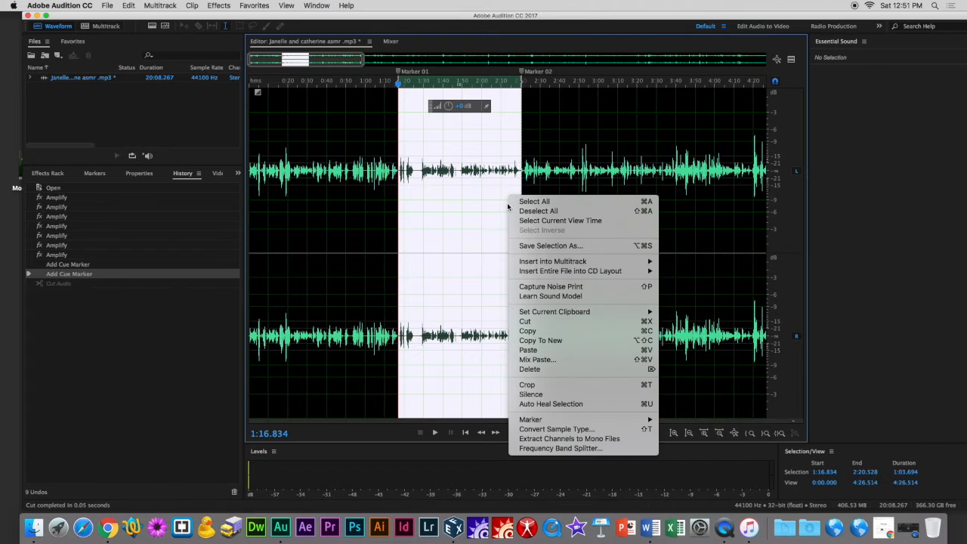
pyautogui.click(540, 339)
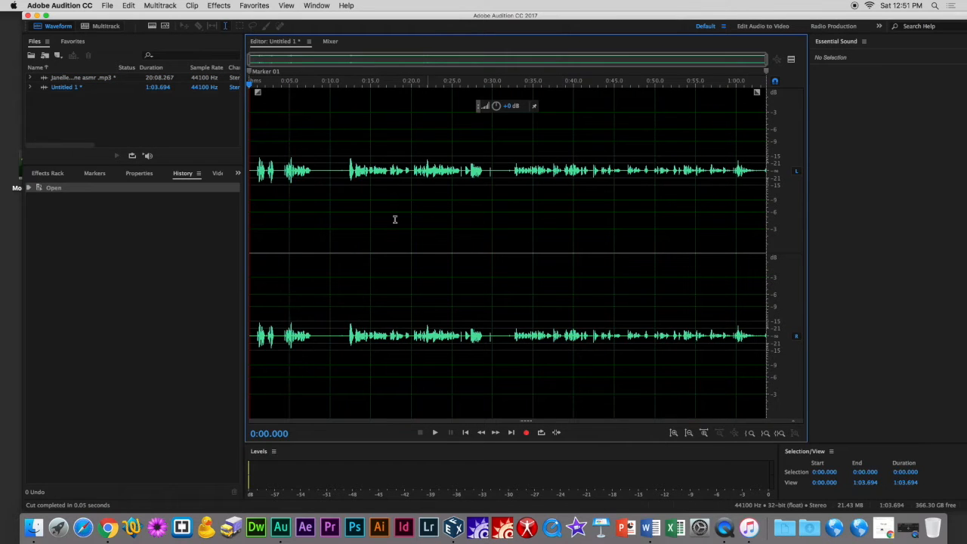
pyautogui.press('space')
pyautogui.press('space')
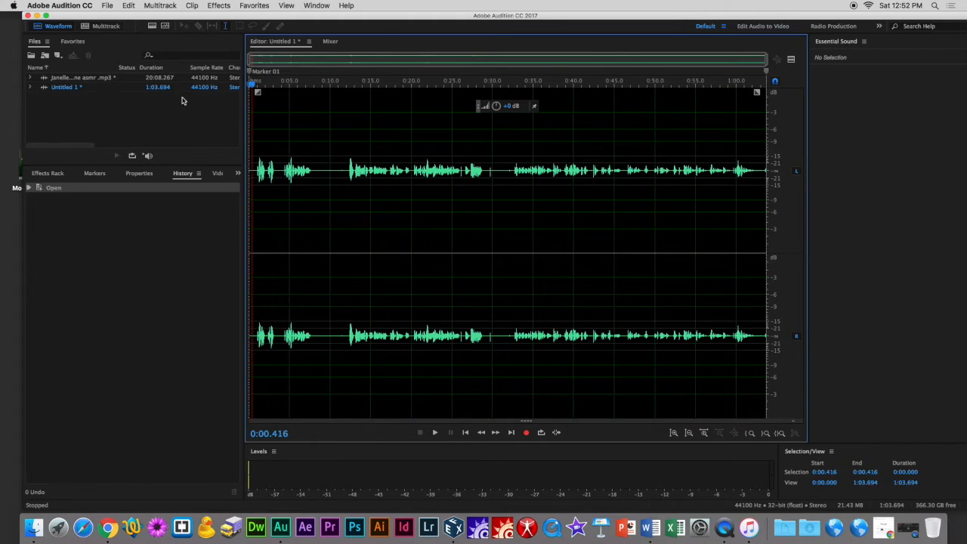
# Switch to the original recording to view its waveform, then return to the new untitled file.
pyautogui.doubleClick(87, 80)
pyautogui.click(306, 97)
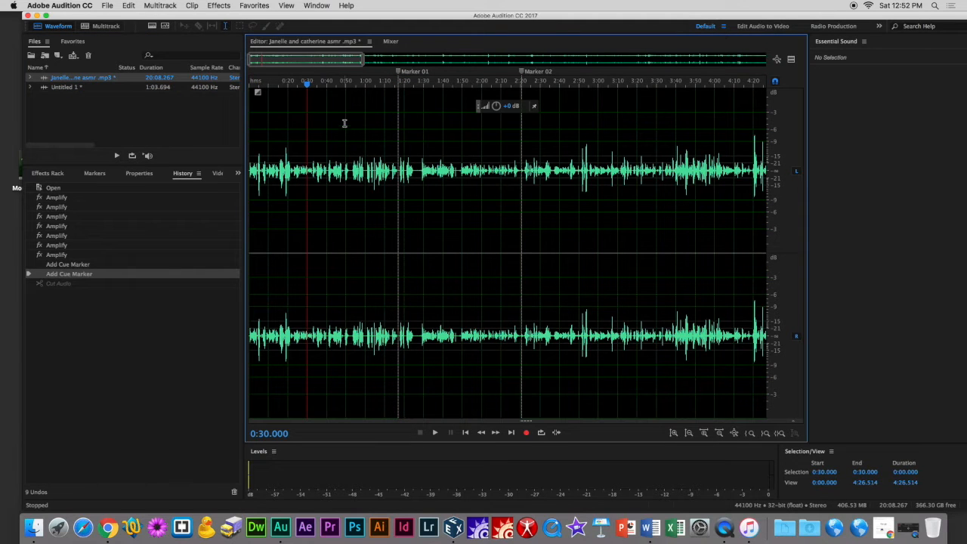
pyautogui.scroll(-8, 696, 138)
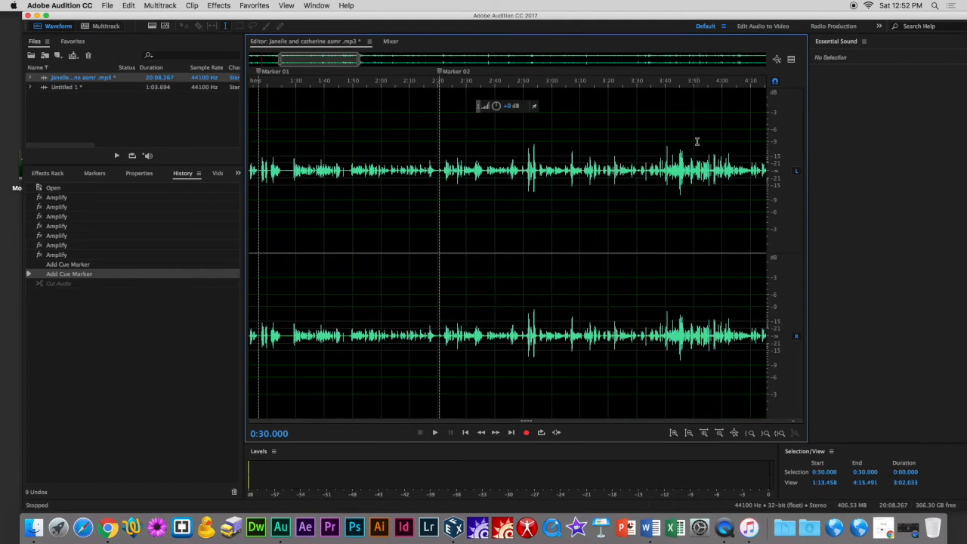
pyautogui.scroll(1, 693, 144)
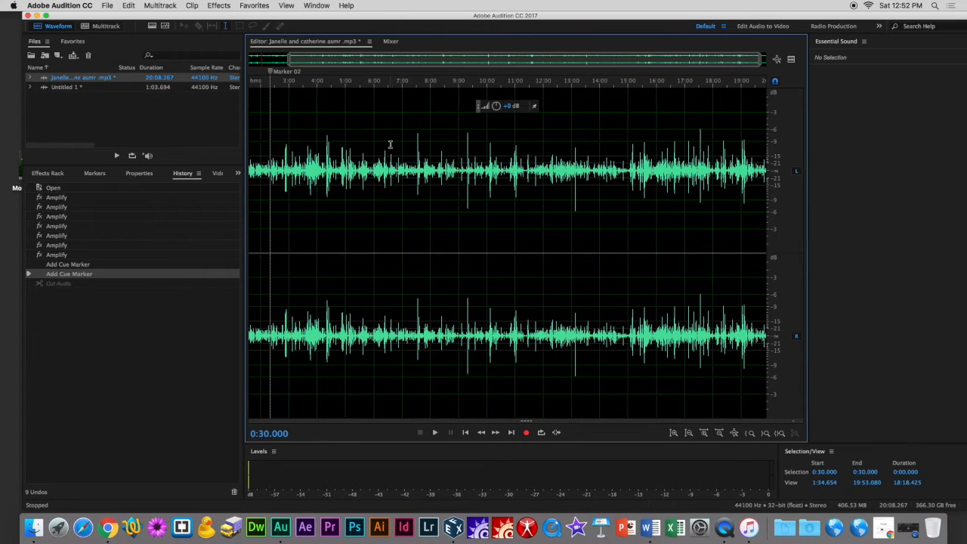
pyautogui.doubleClick(129, 92)
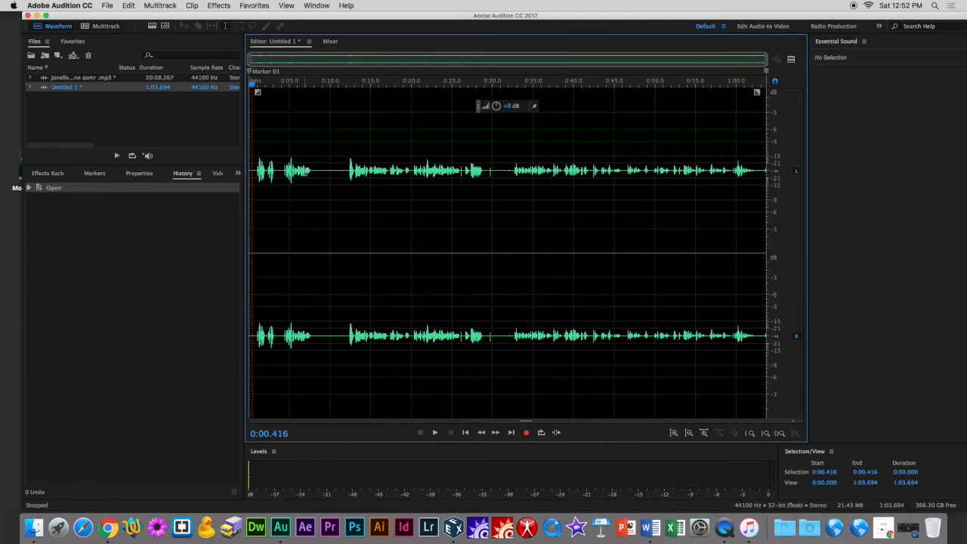
# Select the new file's section from about 0:32.6 to 0:46 and raise its volume with the gain control.
pyautogui.scroll(3, 330, 203)
pyautogui.scroll(-3, 330, 202)
pyautogui.moveTo(514, 169); pyautogui.dragTo(621, 170)
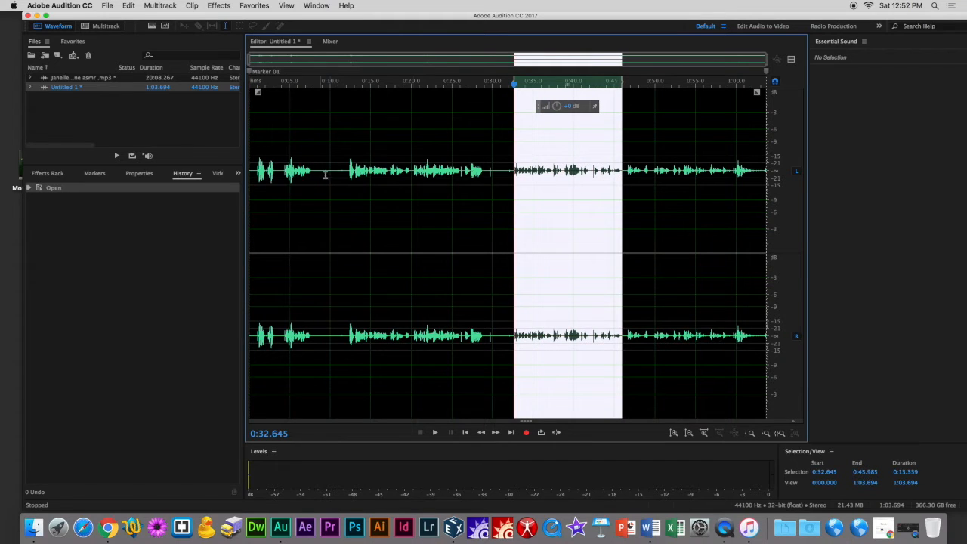
pyautogui.moveTo(546, 107); pyautogui.dragTo(548, 106)
pyautogui.click(622, 168)
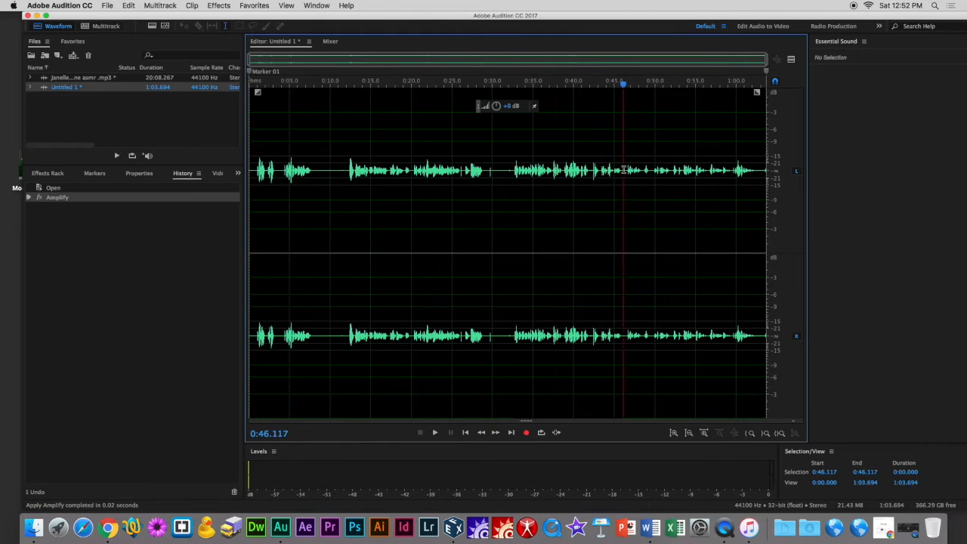
# Amplify the section from about 0:46 to 1:00 with the gain control.
pyautogui.moveTo(623, 169); pyautogui.dragTo(737, 170)
pyautogui.moveTo(666, 112); pyautogui.dragTo(660, 106)
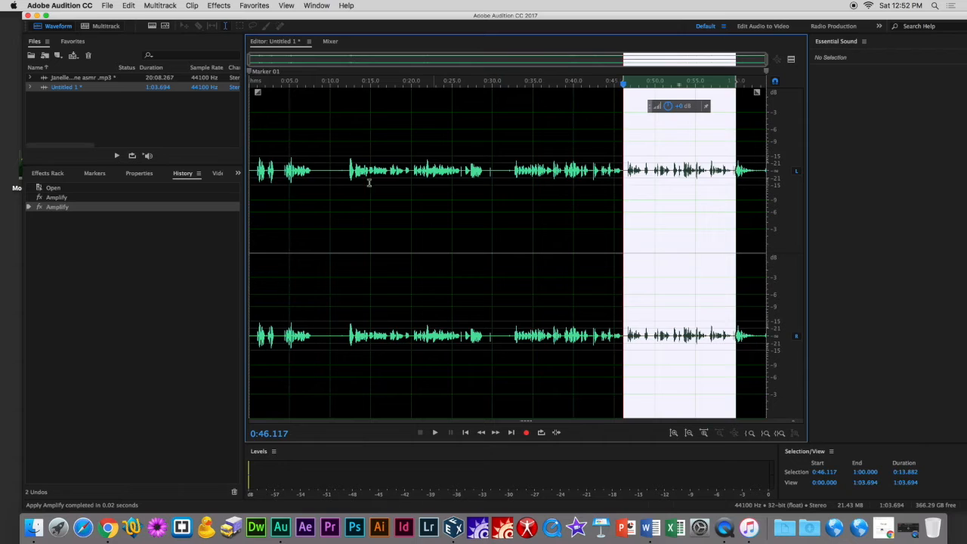
pyautogui.click(313, 178)
# Delete the short passage from about 0:08 to 0:11.
pyautogui.moveTo(315, 170); pyautogui.dragTo(344, 170)
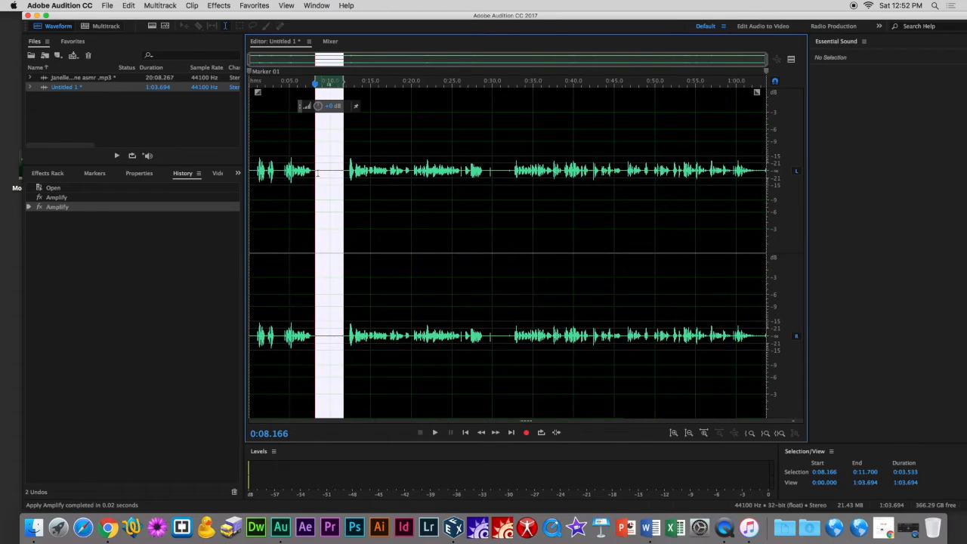
pyautogui.click(331, 168)
pyautogui.moveTo(319, 172); pyautogui.dragTo(344, 172)
pyautogui.press('Delete')
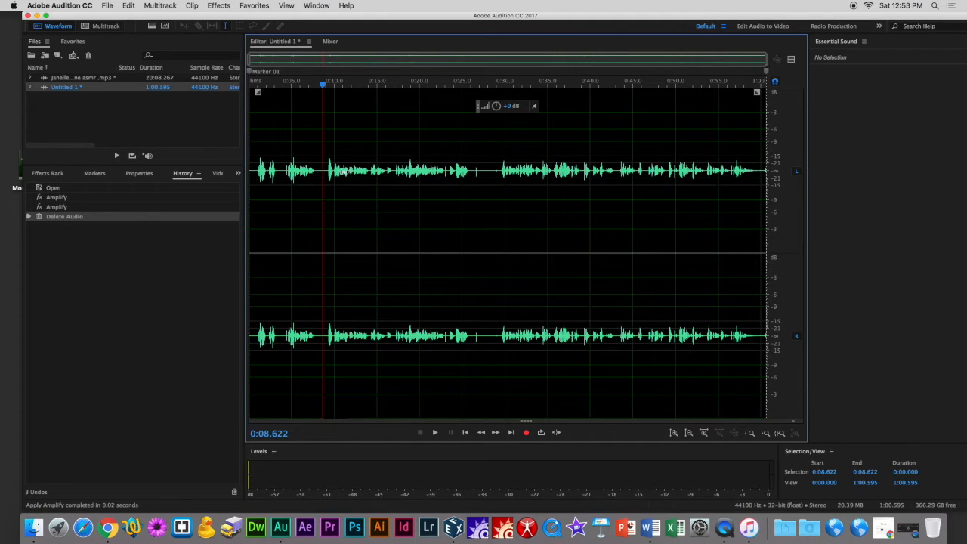
# Delete two brief gaps at about 0:08 and 0:27.
pyautogui.moveTo(319, 169); pyautogui.dragTo(322, 168)
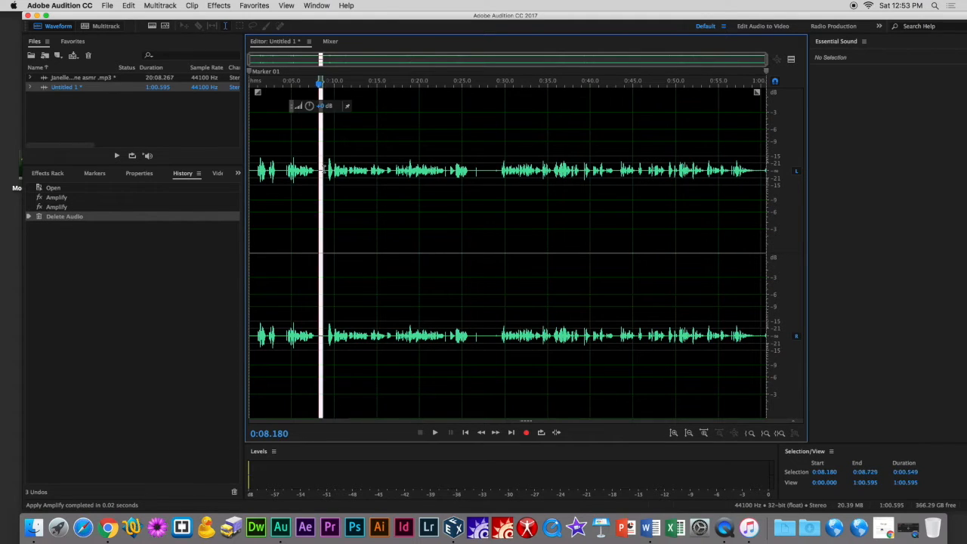
pyautogui.press('Delete')
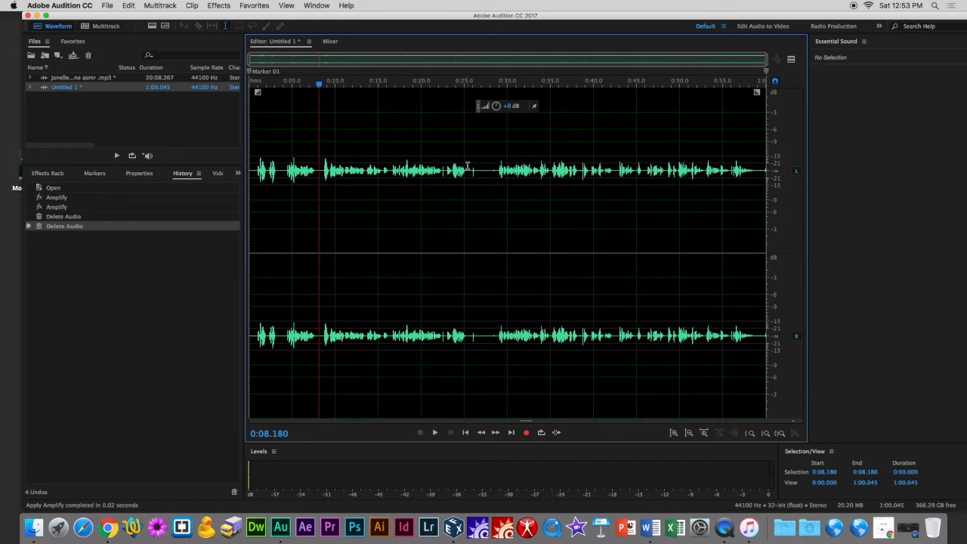
pyautogui.moveTo(479, 168); pyautogui.dragTo(489, 170)
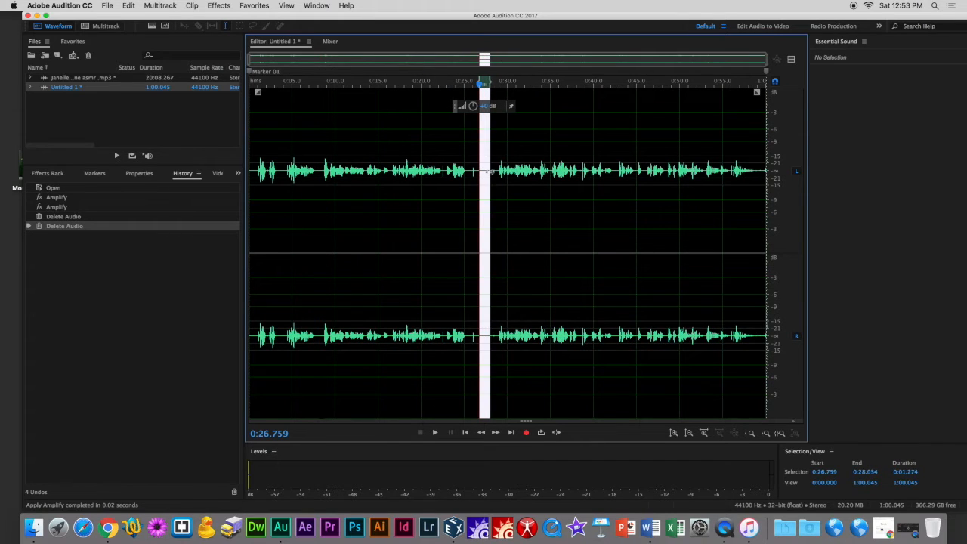
pyautogui.press('Delete')
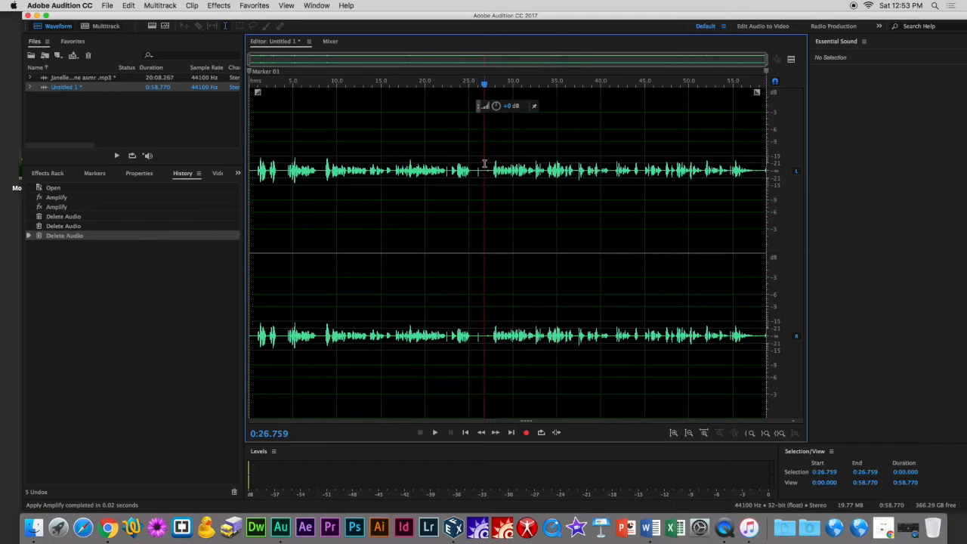
# Delete three more brief gaps near 0:27, 0:08 and 0:03.5.
pyautogui.moveTo(481, 171); pyautogui.dragTo(485, 172)
pyautogui.press('Delete')
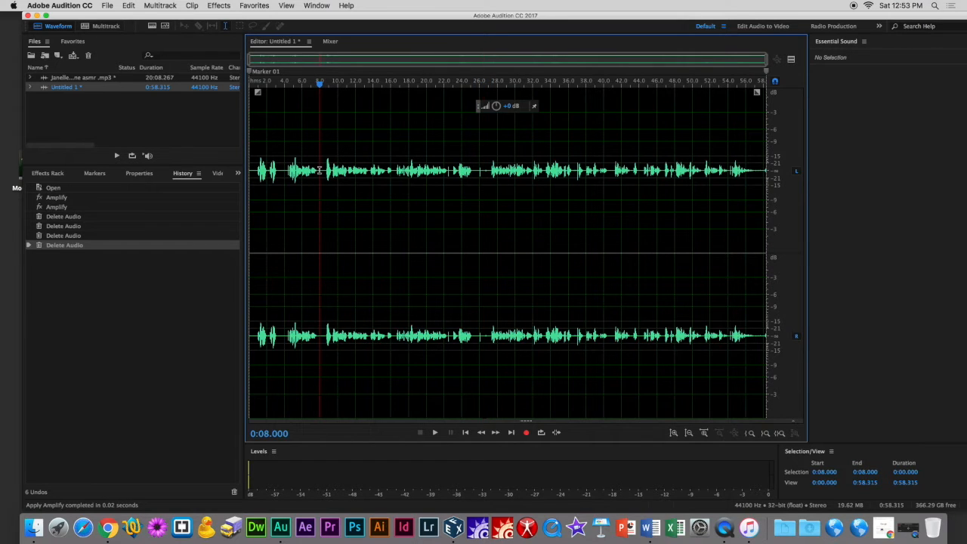
pyautogui.moveTo(319, 169); pyautogui.dragTo(325, 169)
pyautogui.press('Delete')
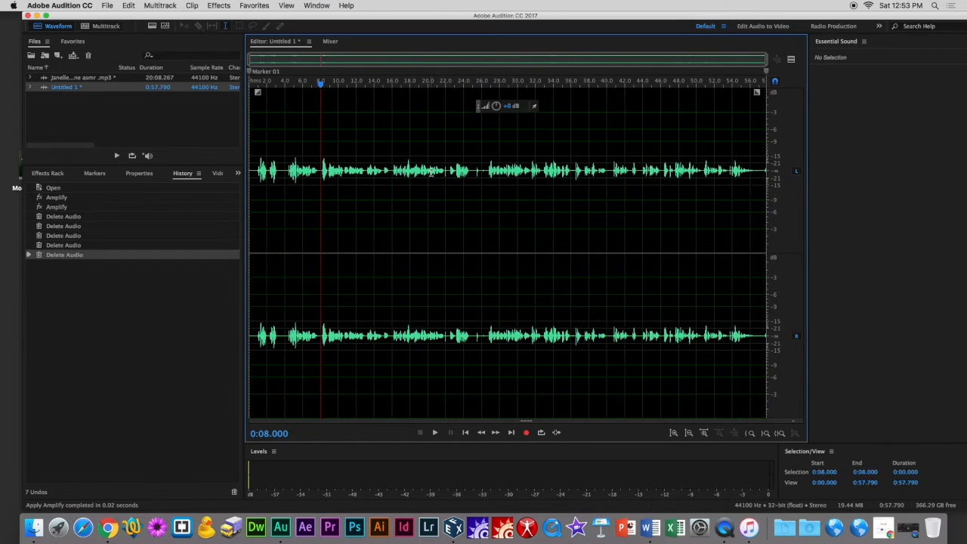
pyautogui.moveTo(284, 169); pyautogui.dragTo(280, 169)
pyautogui.press('Delete')
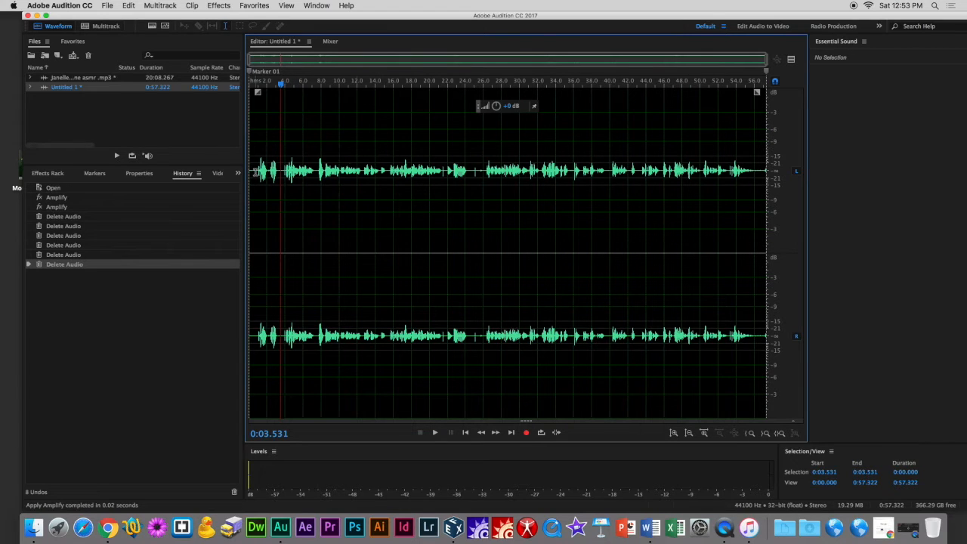
# Delete the first second of audio at the very start of the file.
pyautogui.moveTo(258, 168); pyautogui.dragTo(246, 171)
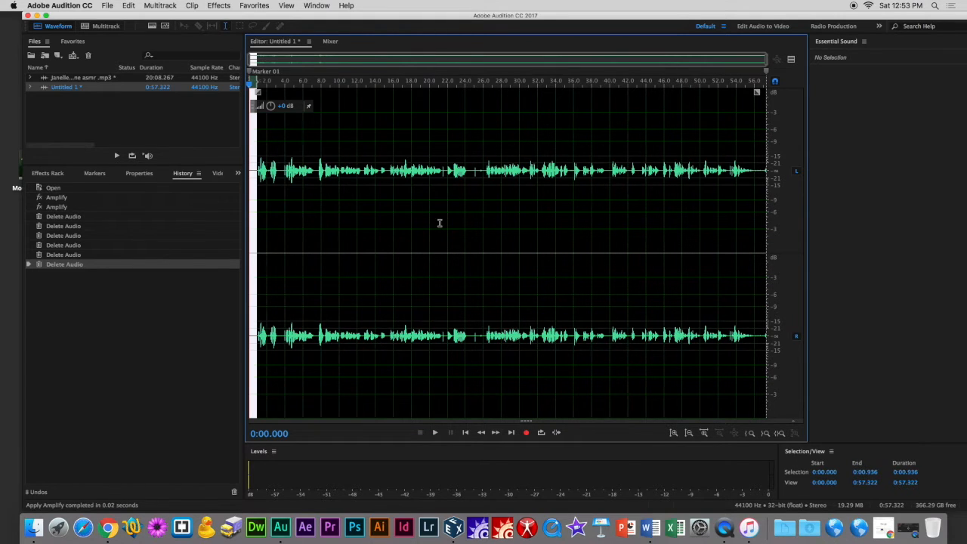
pyautogui.moveTo(431, 201); pyautogui.dragTo(256, 176)
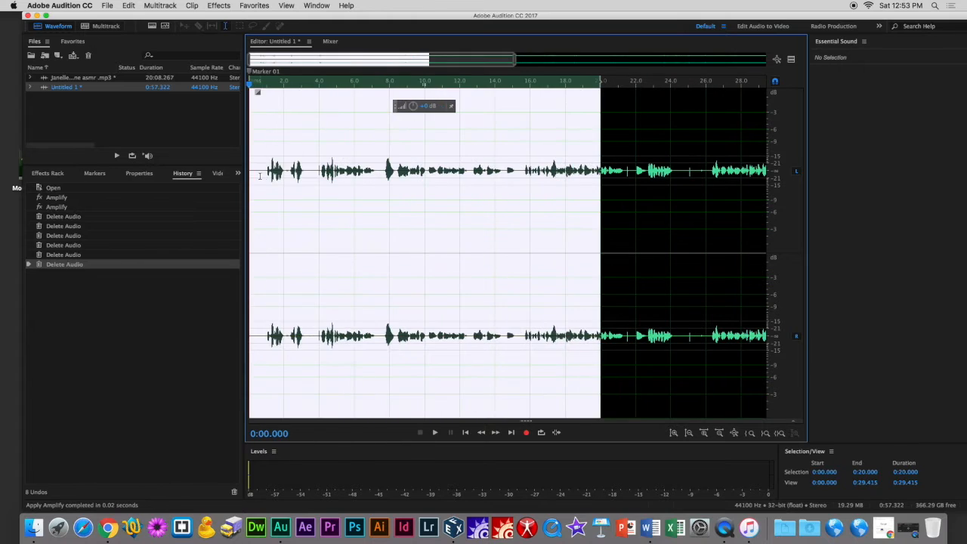
pyautogui.click(297, 175)
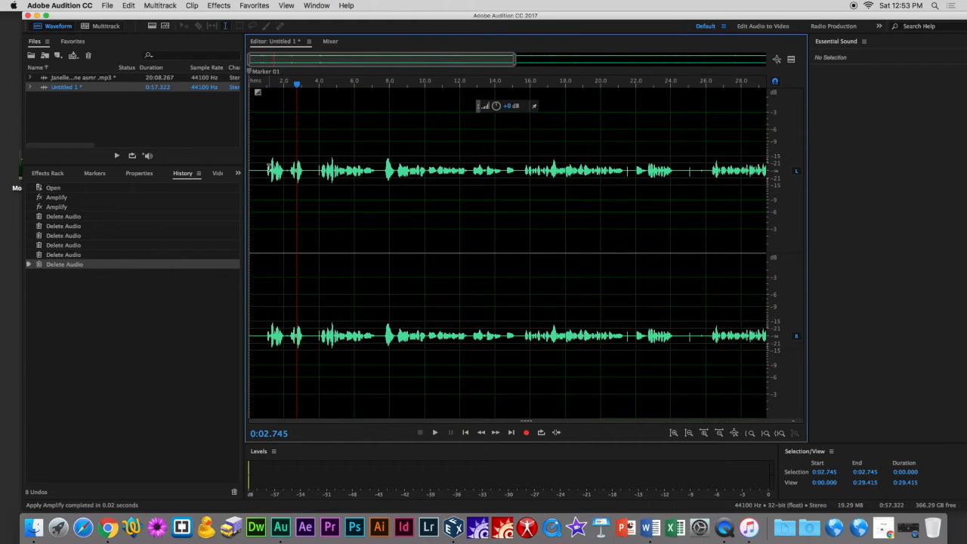
pyautogui.moveTo(267, 170); pyautogui.dragTo(239, 173)
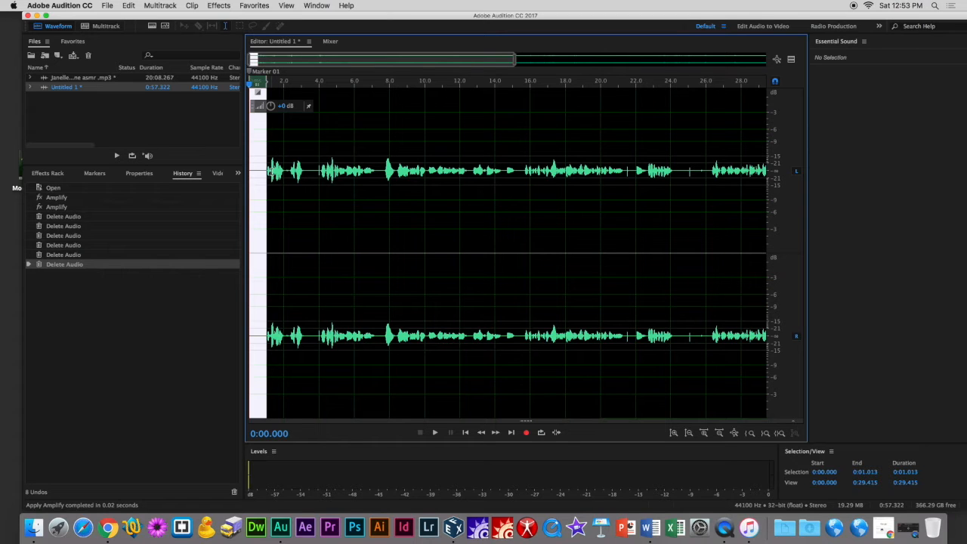
pyautogui.press('Delete')
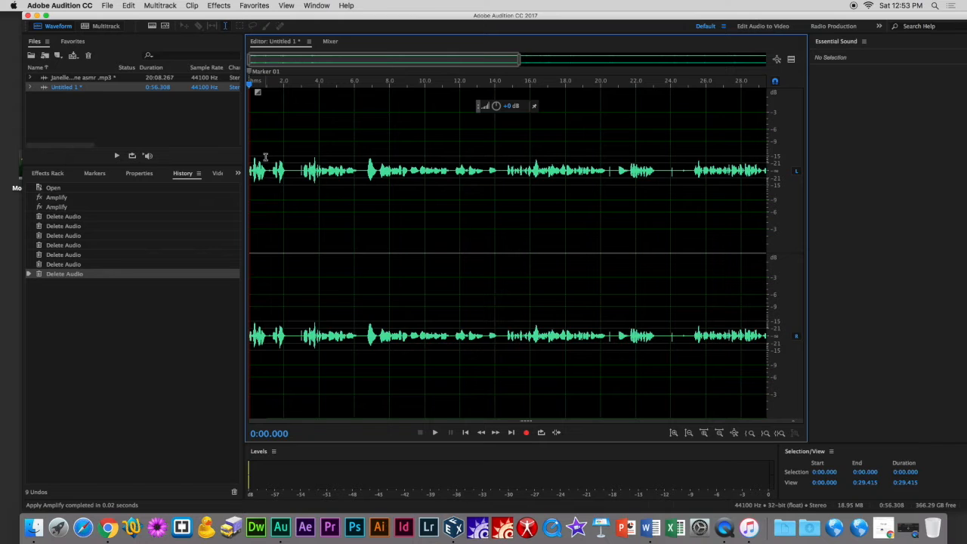
# Scroll and zoom through the later part of the new file to review it.
pyautogui.moveTo(323, 175); pyautogui.dragTo(573, 184)
pyautogui.moveTo(478, 60); pyautogui.dragTo(752, 78)
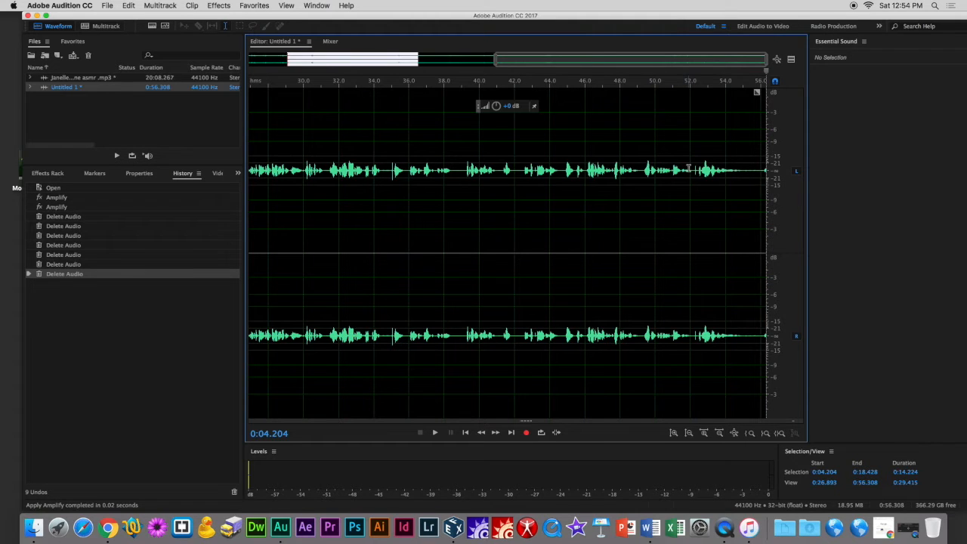
pyautogui.scroll(-5, 685, 171)
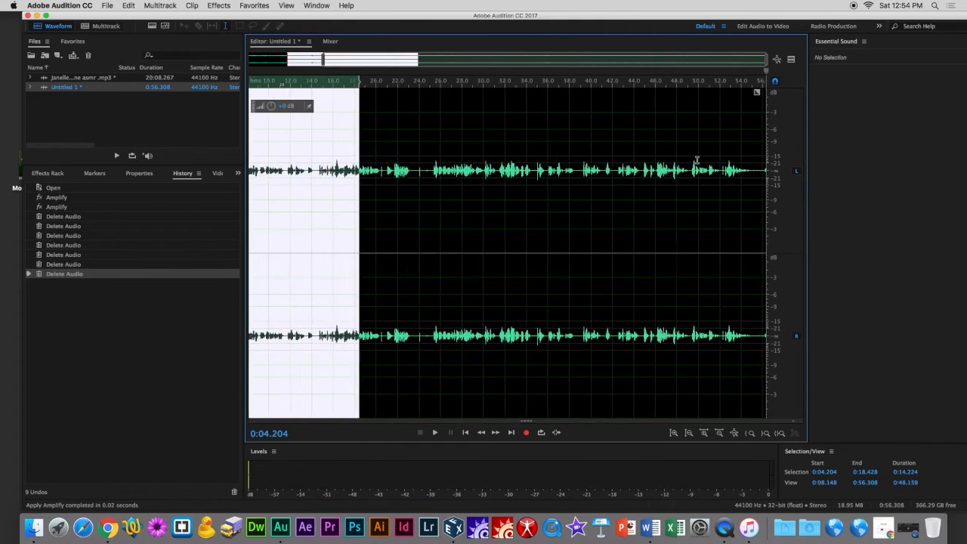
pyautogui.scroll(3, 696, 173)
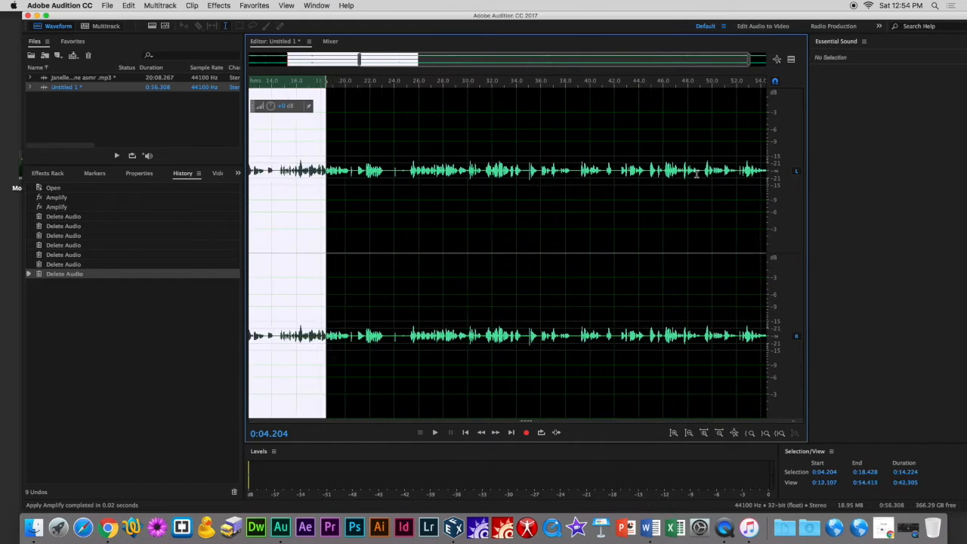
pyautogui.moveTo(696, 174); pyautogui.dragTo(807, 173)
pyautogui.click(708, 175)
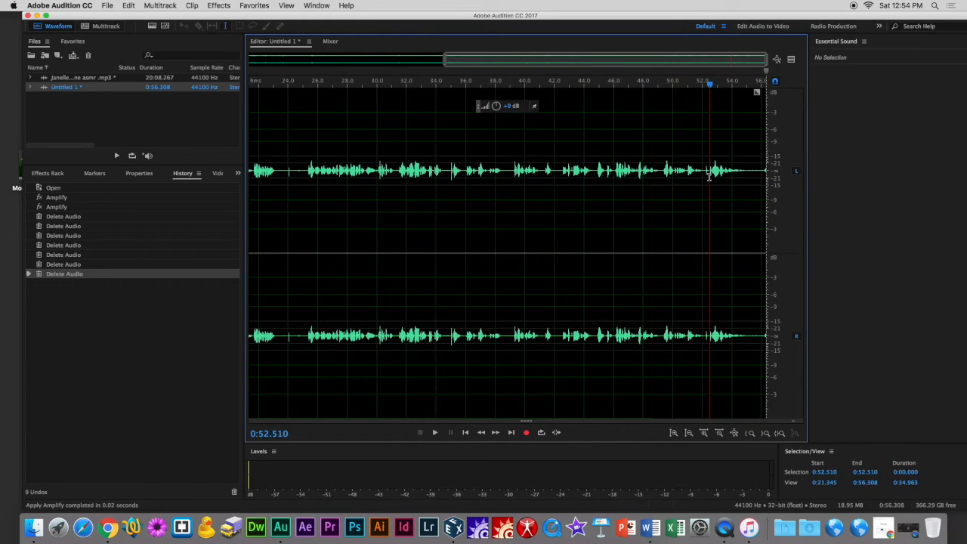
# Delete the tail of the new file from about 0:51.5 to the end.
pyautogui.scroll(3, 696, 174)
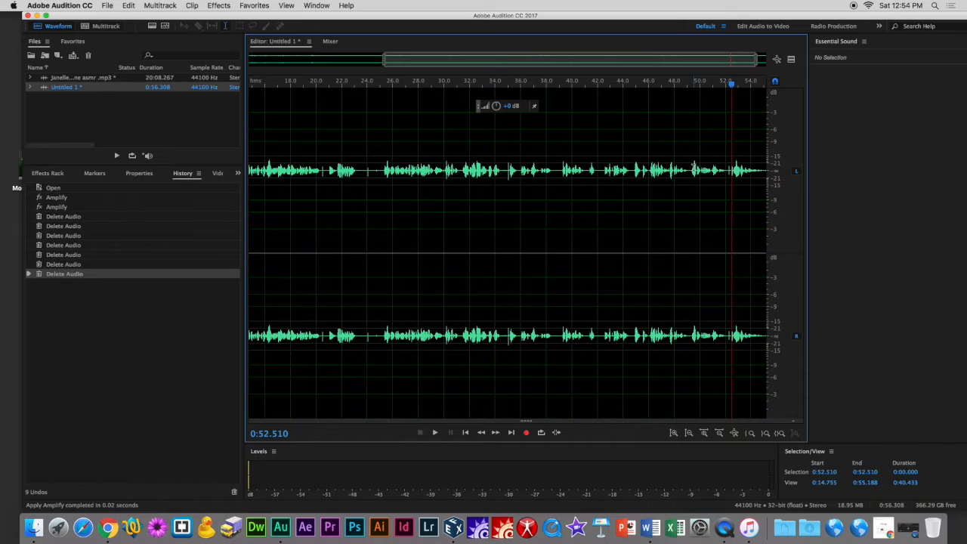
pyautogui.scroll(5, 695, 181)
pyautogui.moveTo(682, 183); pyautogui.dragTo(861, 197)
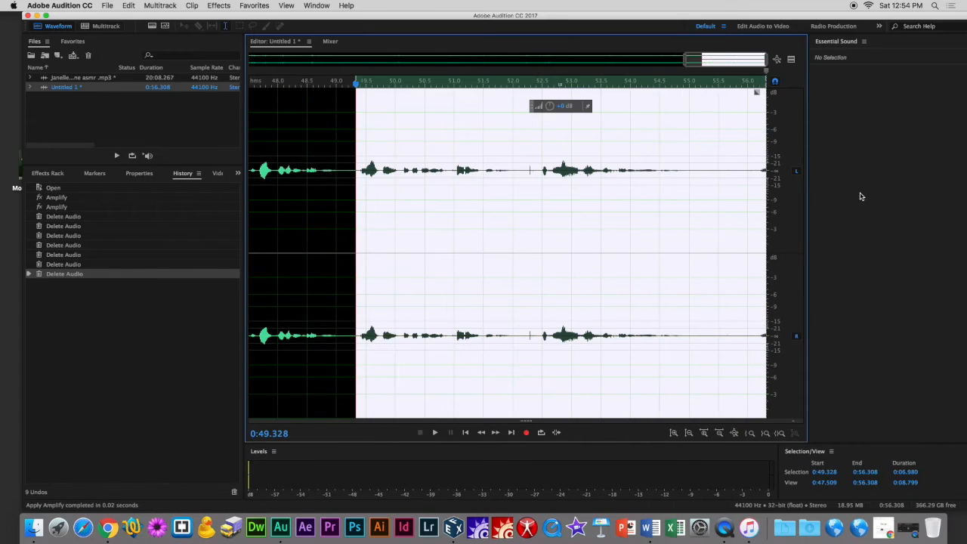
pyautogui.click(571, 196)
pyautogui.moveTo(484, 170); pyautogui.dragTo(823, 188)
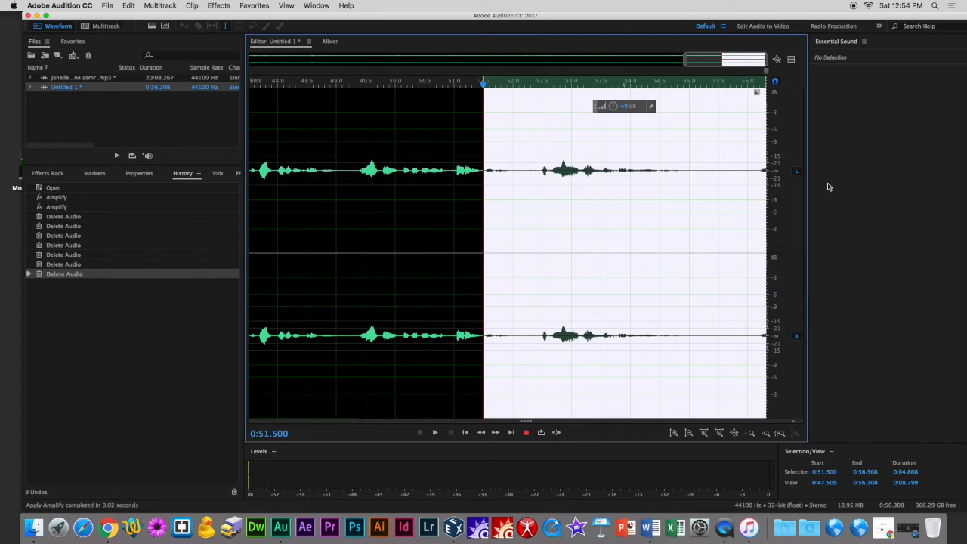
pyautogui.press('Delete')
# Trim the last fraction of a second after about 0:51.43 from the end of the file.
pyautogui.scroll(4, 750, 170)
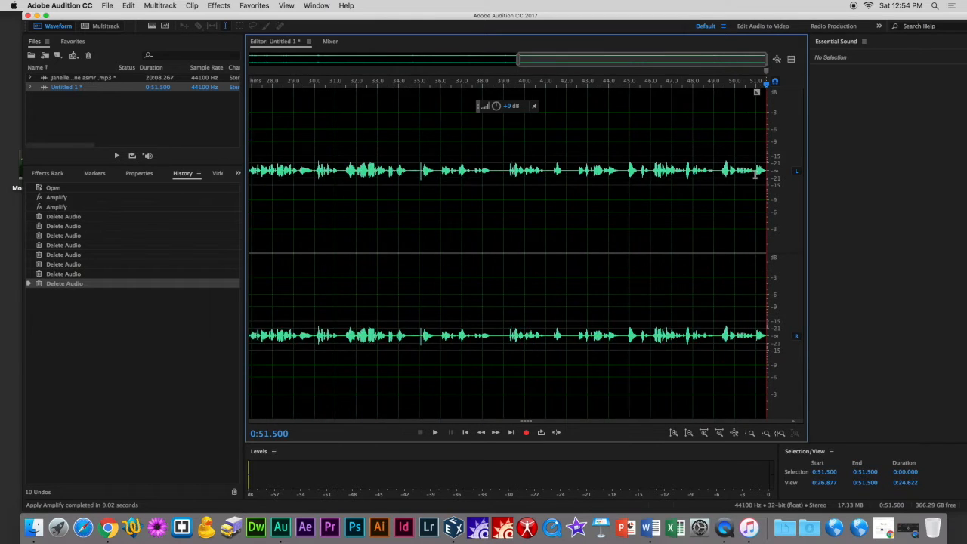
pyautogui.moveTo(660, 182); pyautogui.dragTo(870, 190)
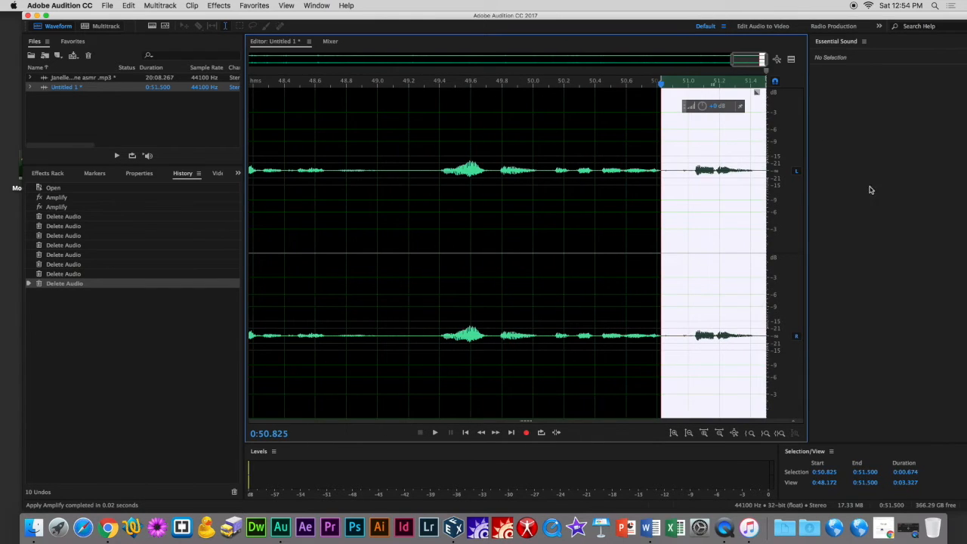
pyautogui.click(758, 180)
pyautogui.moveTo(756, 170); pyautogui.dragTo(782, 178)
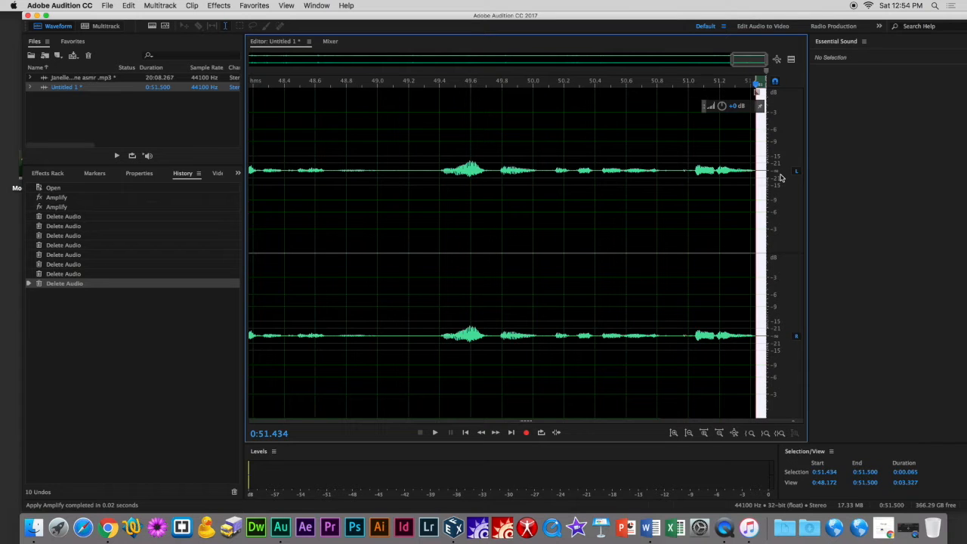
pyautogui.press('Delete')
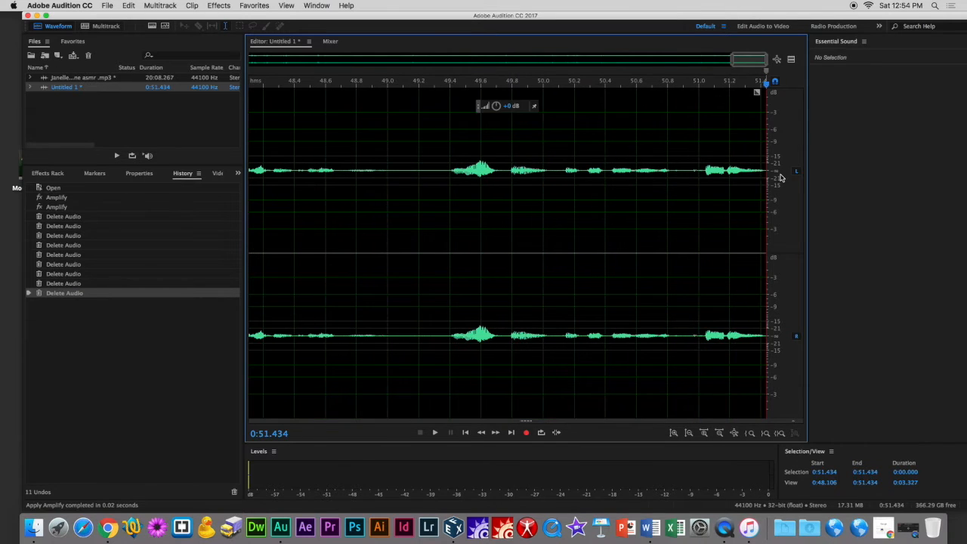
# Zoom out to the whole file and play it back to review it.
pyautogui.scroll(-8, 586, 266)
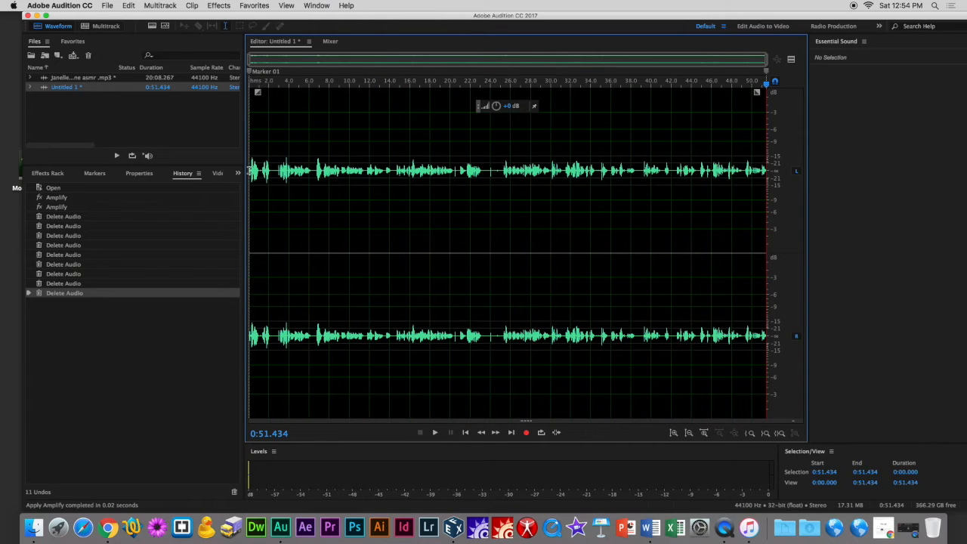
pyautogui.press('space')
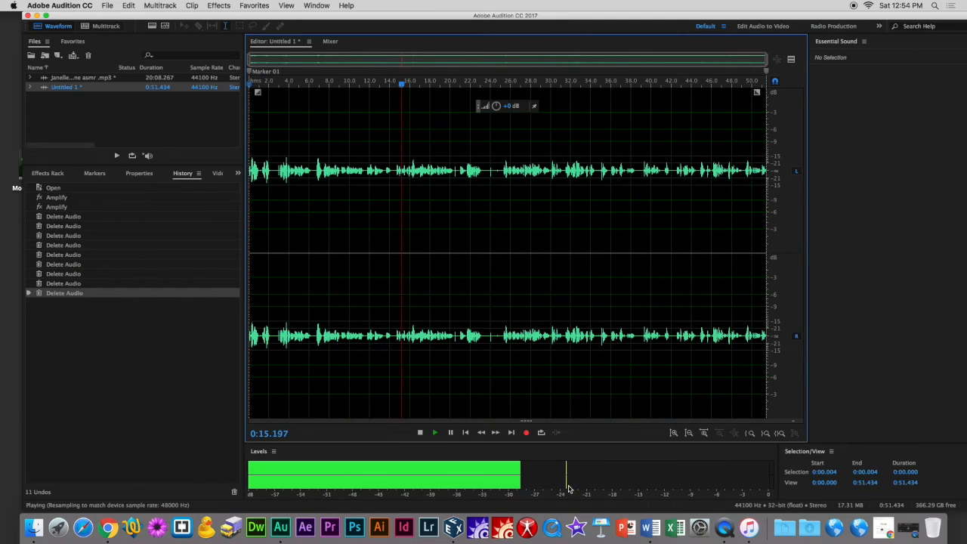
pyautogui.press('space')
# Boost the volume of the segment around 0:15–0:17 with the amplitude control, twice.
pyautogui.moveTo(398, 127); pyautogui.dragTo(396, 90)
pyautogui.click(376, 165)
pyautogui.press('space')
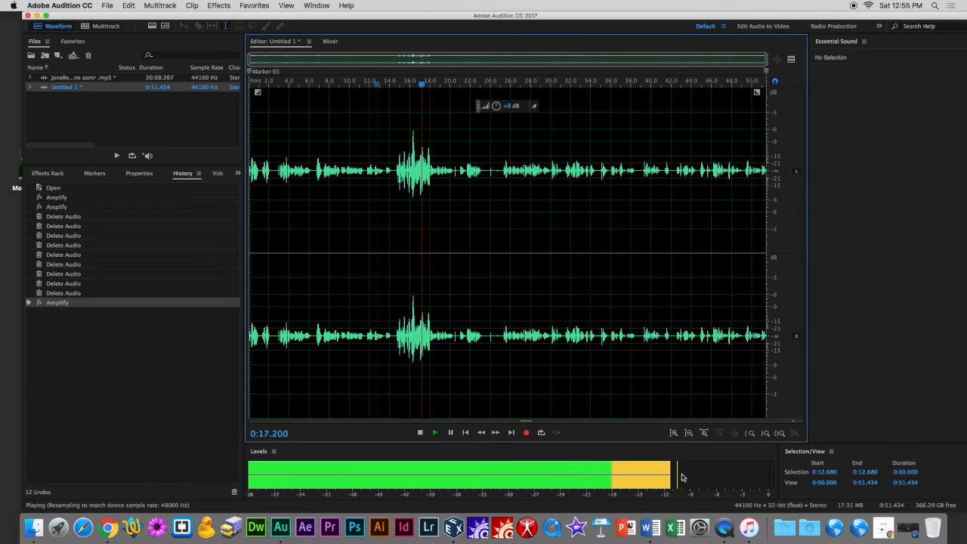
pyautogui.moveTo(402, 168); pyautogui.dragTo(430, 168)
pyautogui.moveTo(394, 107); pyautogui.dragTo(396, 106)
pyautogui.click(394, 141)
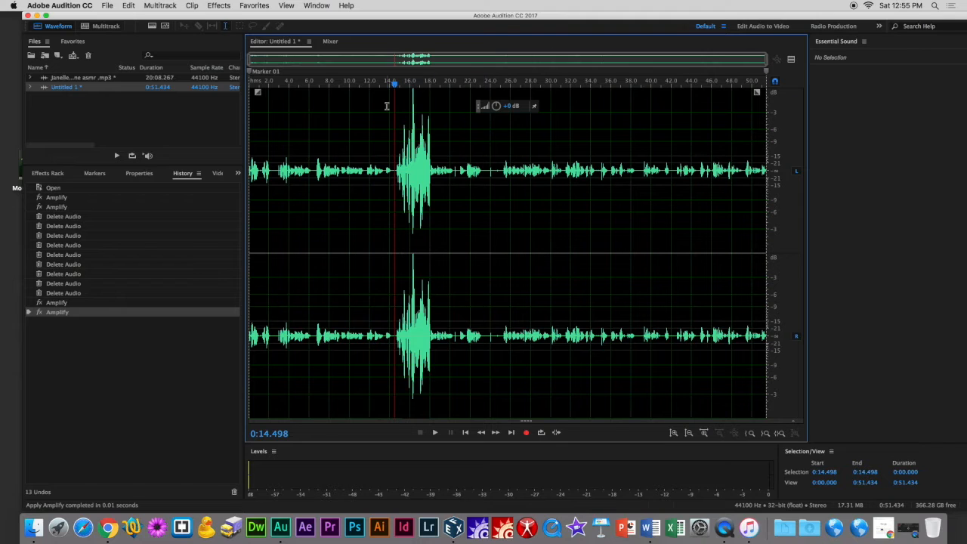
# Select the segment from about 0:14.8 to 0:17.6, raise its amplitude twice more and play it back.
pyautogui.moveTo(398, 137); pyautogui.dragTo(426, 137)
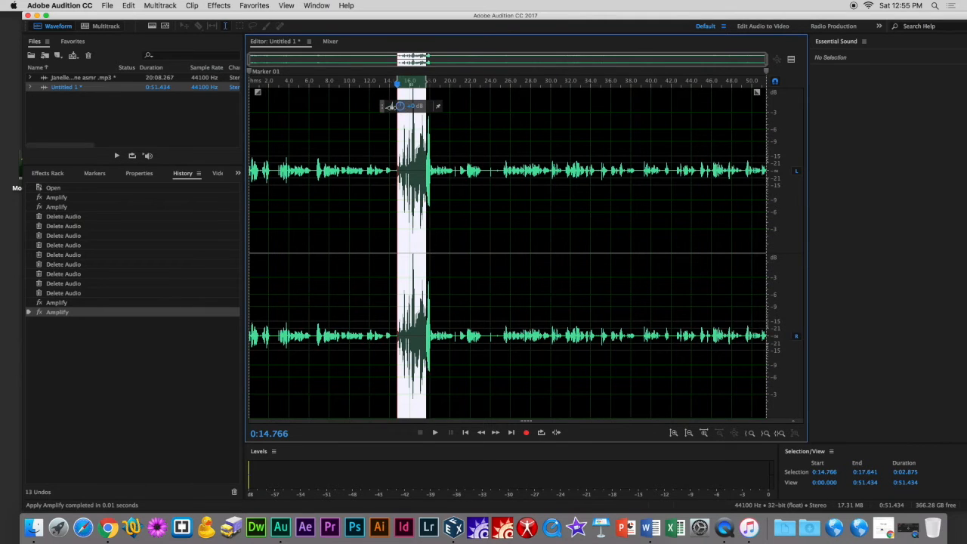
pyautogui.moveTo(399, 107); pyautogui.dragTo(401, 106)
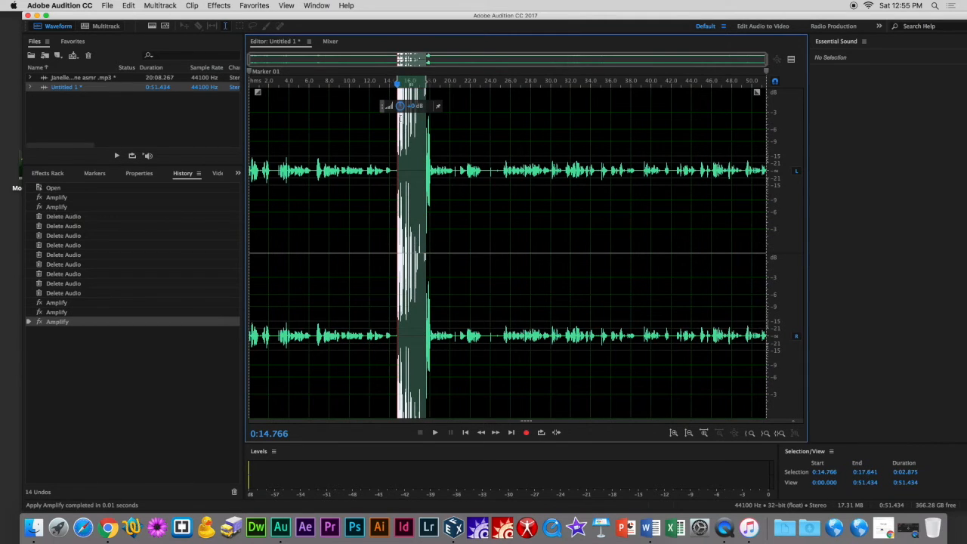
pyautogui.moveTo(391, 108); pyautogui.dragTo(393, 117)
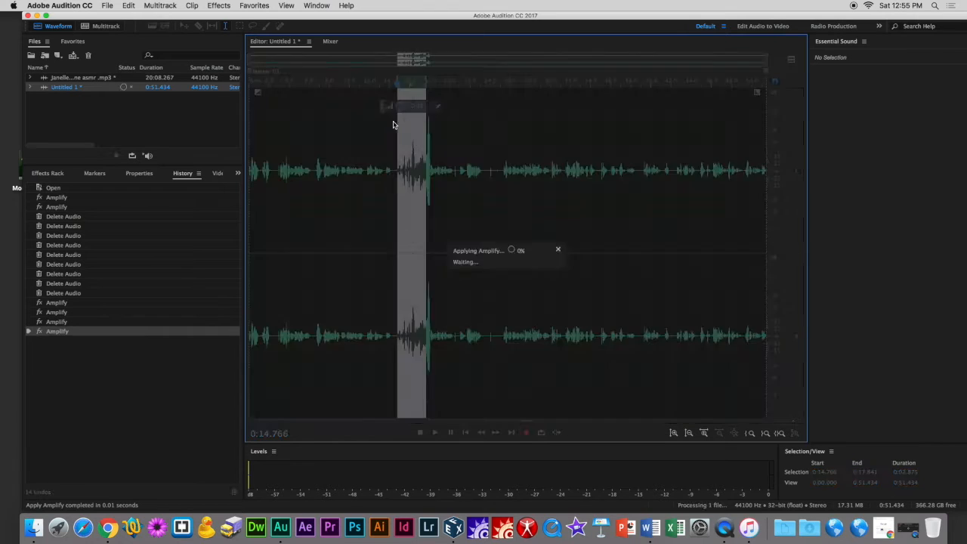
pyautogui.click(370, 148)
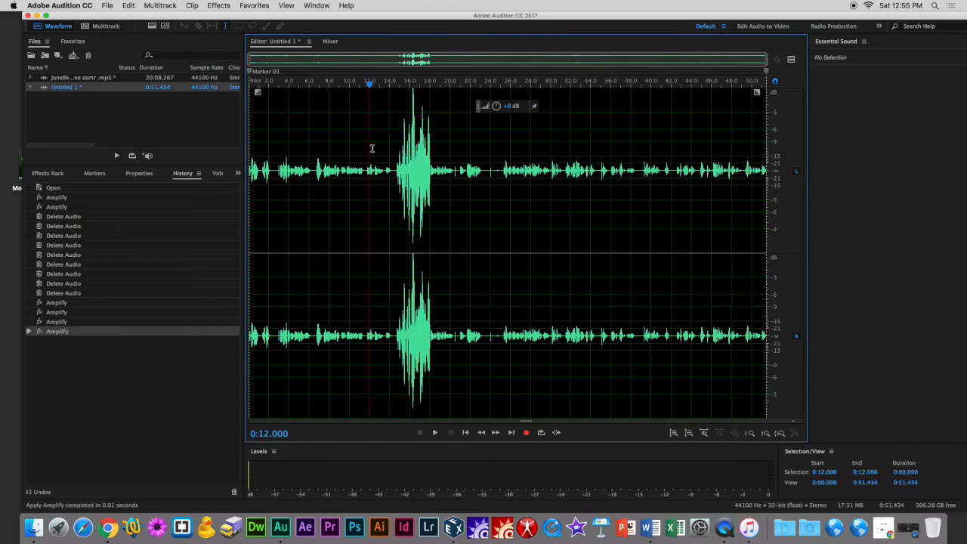
pyautogui.press('space')
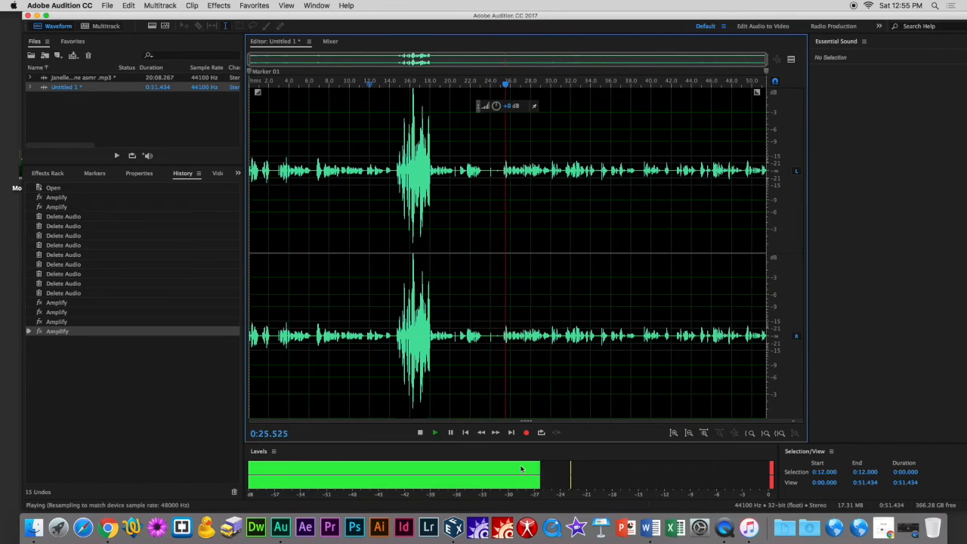
pyautogui.press('space')
pyautogui.moveTo(397, 167); pyautogui.dragTo(430, 169)
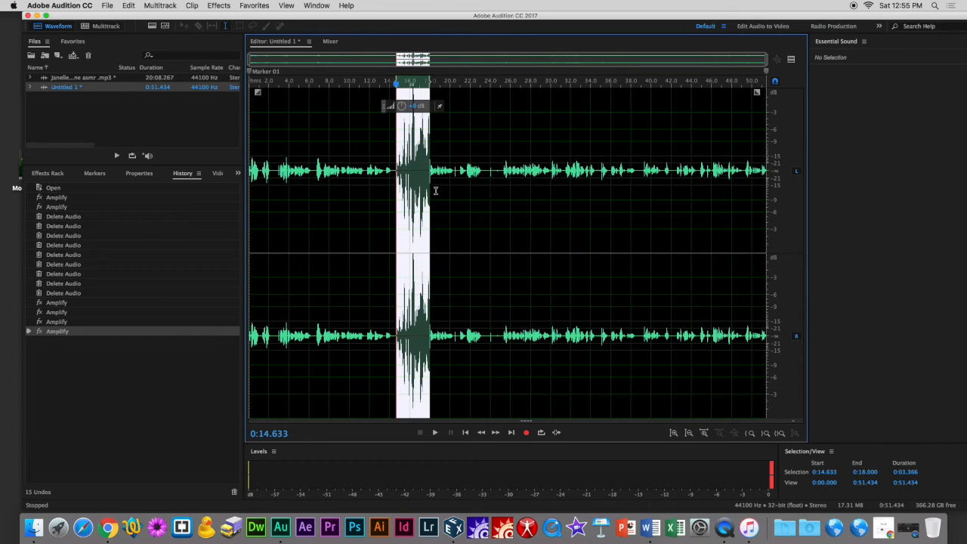
pyautogui.click(406, 169)
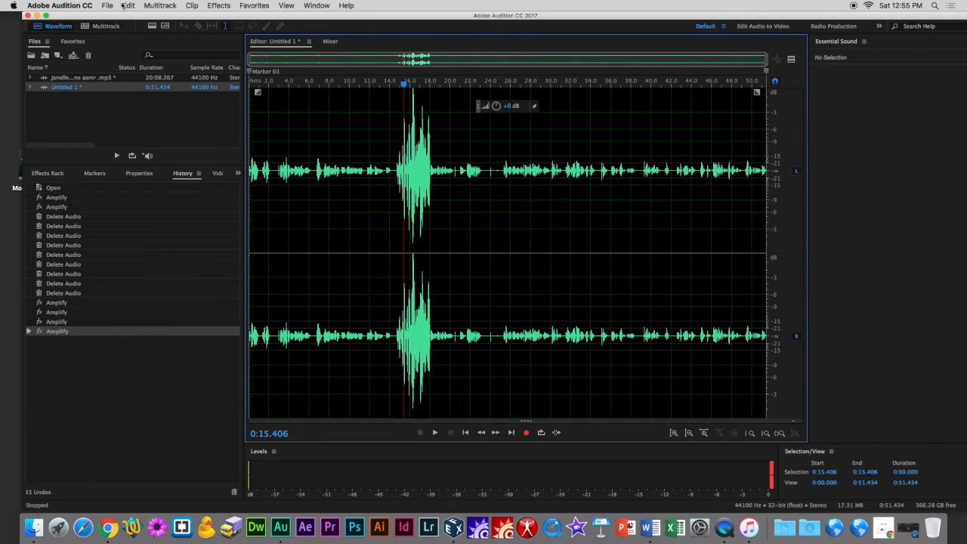
# Undo all four amplitude boosts on the segment around 0:15–0:17.
pyautogui.click(125, 5)
pyautogui.click(133, 17)
pyautogui.click(130, 6)
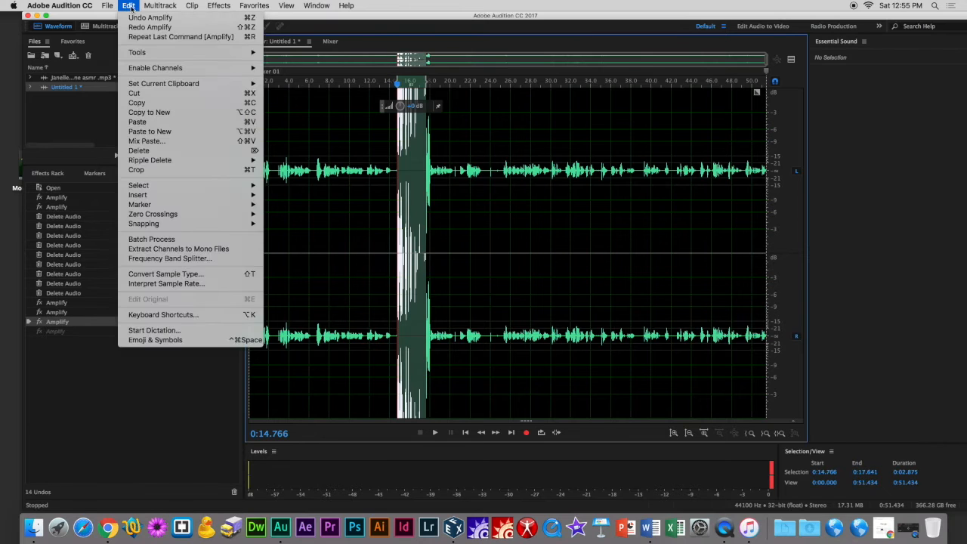
pyautogui.click(135, 18)
pyautogui.click(129, 5)
pyautogui.click(134, 17)
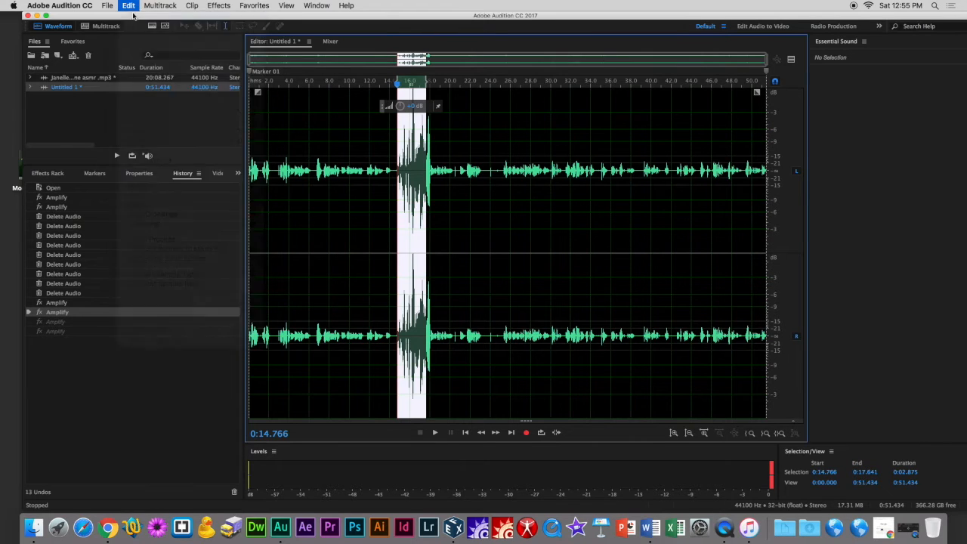
pyautogui.click(129, 5)
pyautogui.click(135, 17)
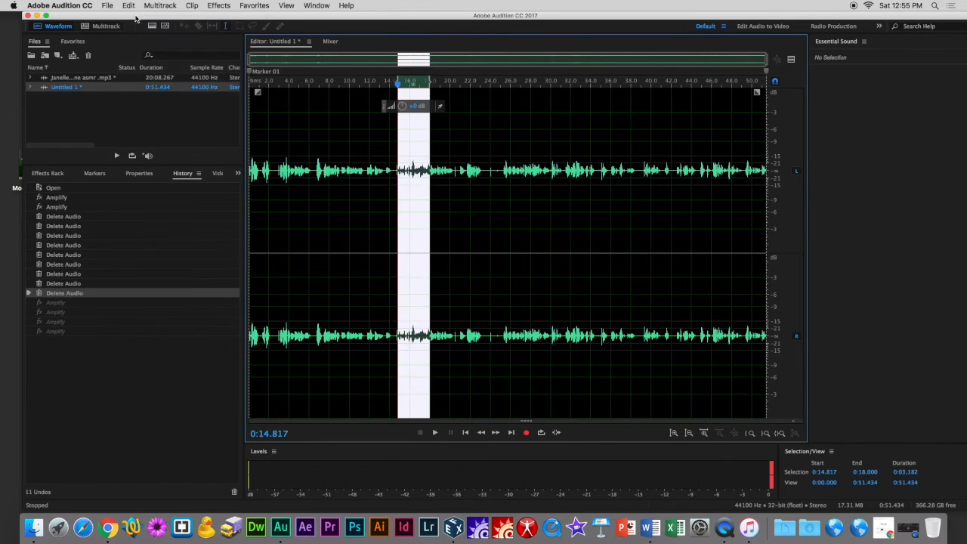
# Play back the file from about 0:13.5 to review it.
pyautogui.click(280, 137)
pyautogui.click(384, 163)
pyautogui.press('space')
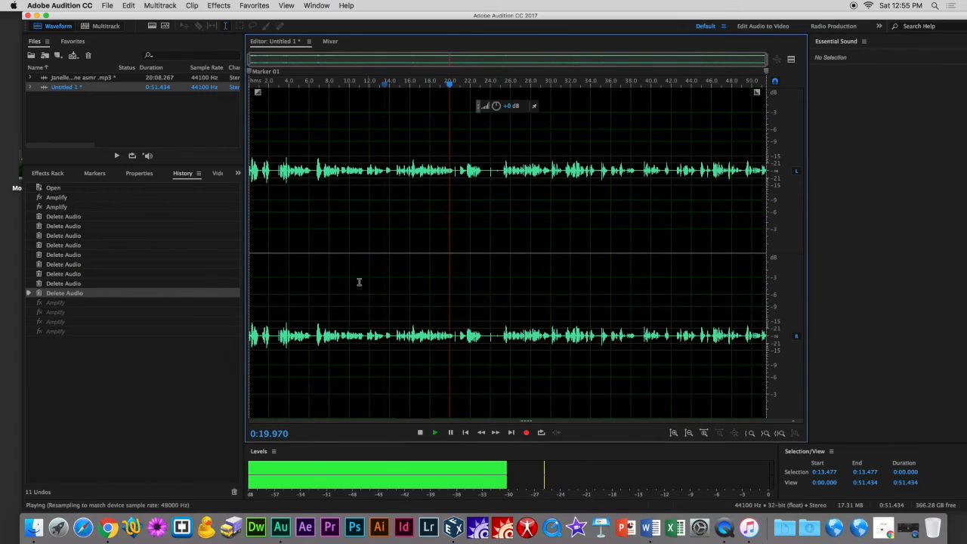
pyautogui.press('space')
# Select the entire file, raise its amplitude with the amplitude control, and play it back.
pyautogui.moveTo(251, 212); pyautogui.dragTo(816, 237)
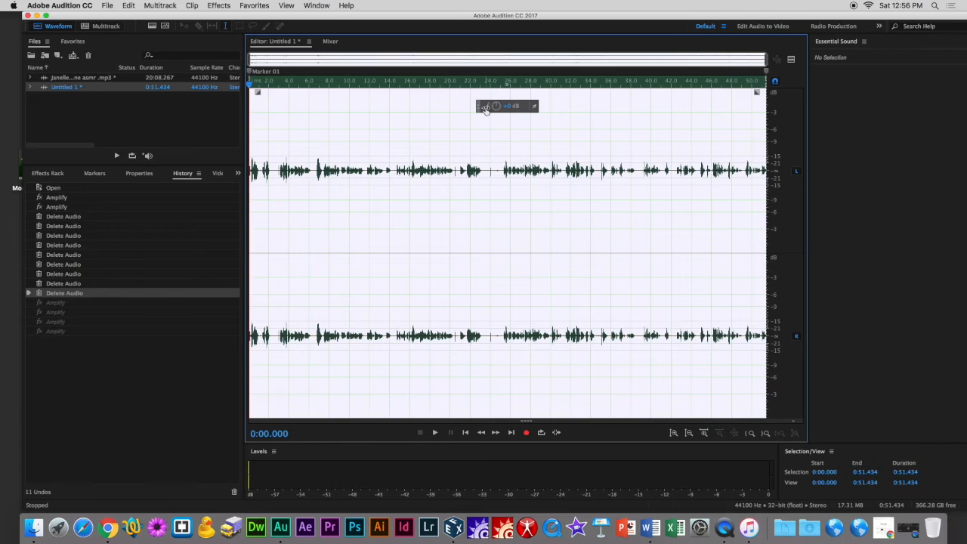
pyautogui.moveTo(487, 111); pyautogui.dragTo(499, 109)
pyautogui.click(414, 171)
pyautogui.press('space')
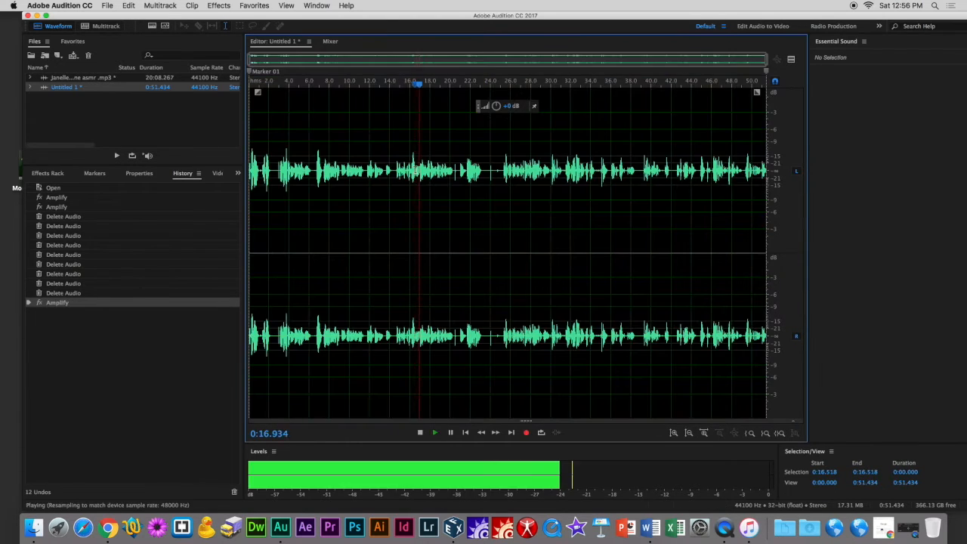
pyautogui.press('space')
pyautogui.press('space')
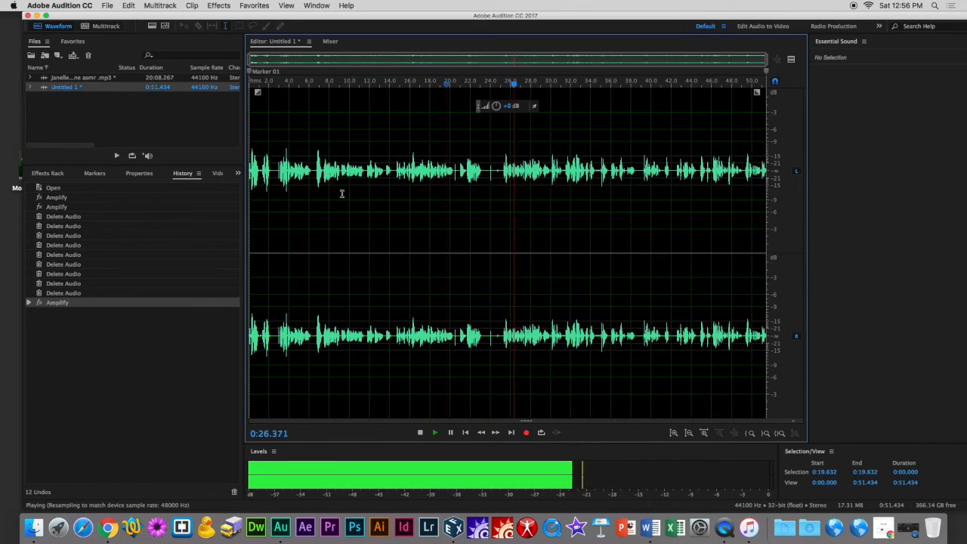
# Select the entire file again, amplify it once more, and listen to the result.
pyautogui.press('space')
pyautogui.moveTo(247, 175); pyautogui.dragTo(814, 213)
pyautogui.moveTo(487, 108); pyautogui.dragTo(487, 110)
pyautogui.click(442, 147)
pyautogui.press('space')
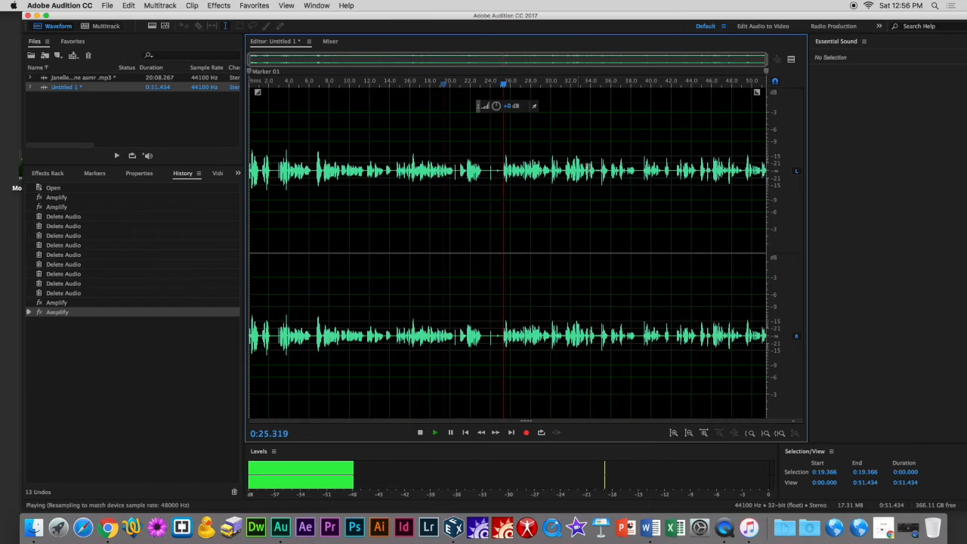
pyautogui.press('space')
pyautogui.press('space')
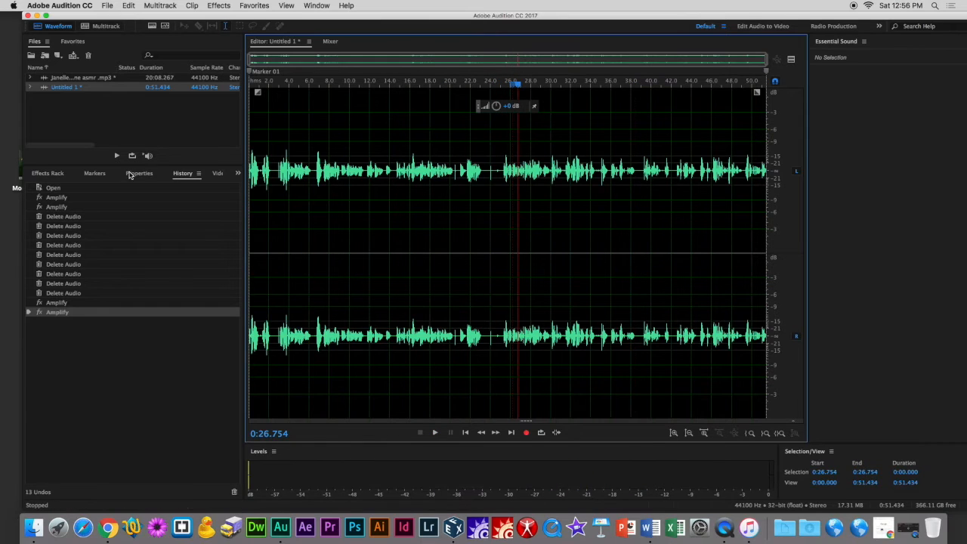
# Save the edited file as clip 1.wav in Wave PCM format.
pyautogui.click(108, 7)
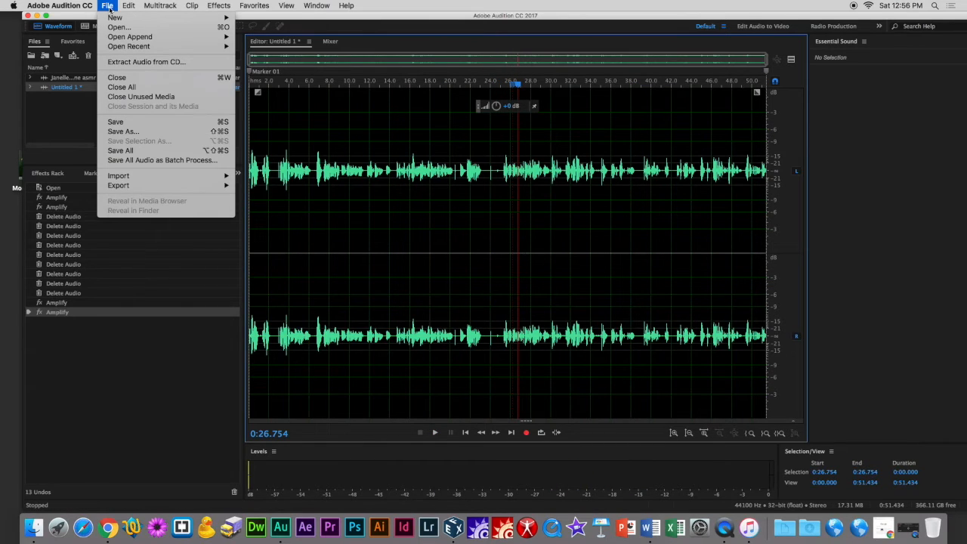
pyautogui.click(117, 122)
pyautogui.press('BackSpace')
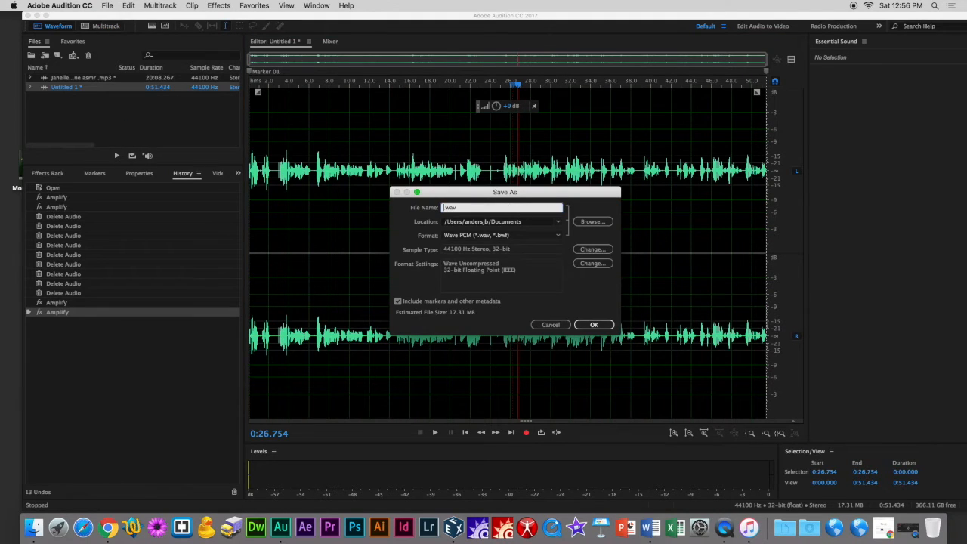
pyautogui.press('Return')
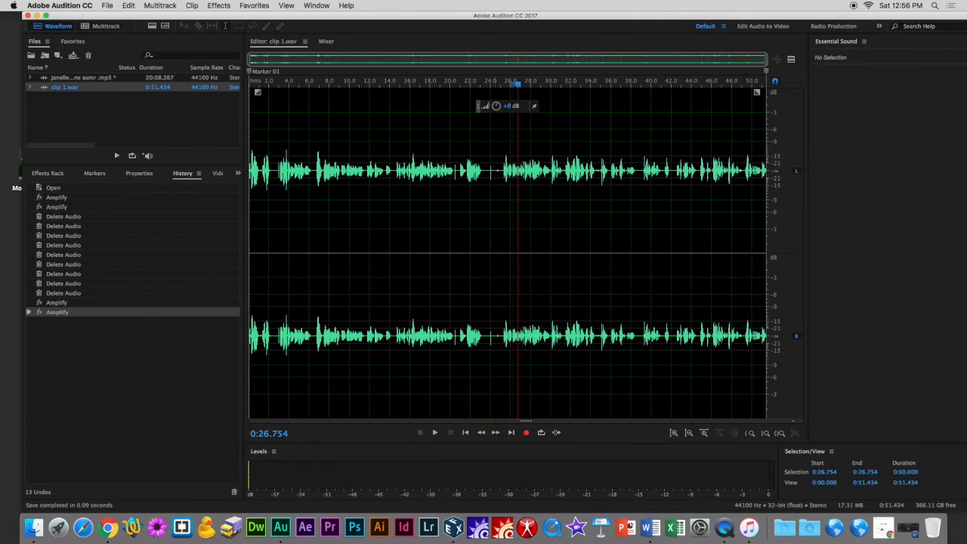
# Play the saved clip from about 0:40 to check it.
pyautogui.click(647, 204)
pyautogui.press('space')
pyautogui.press('space')
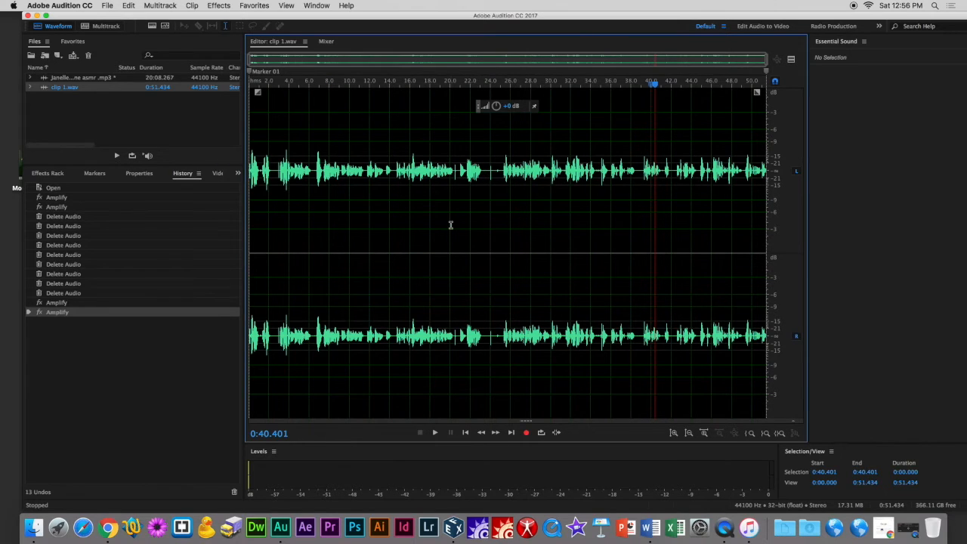
# Create a new multitrack session named training session.
pyautogui.click(106, 26)
pyautogui.press('BackSpace')
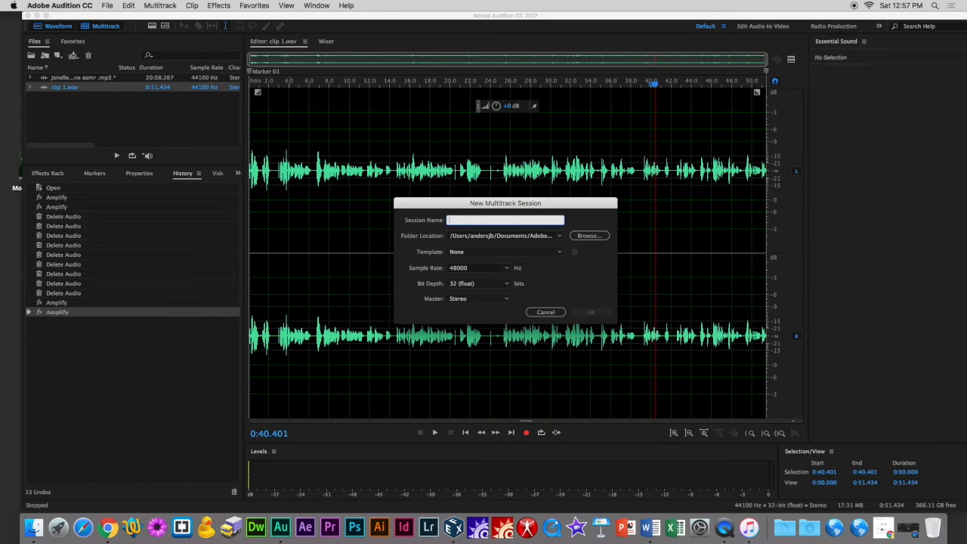
pyautogui.write('c')
pyautogui.write('raining session')
pyautogui.press('Return')
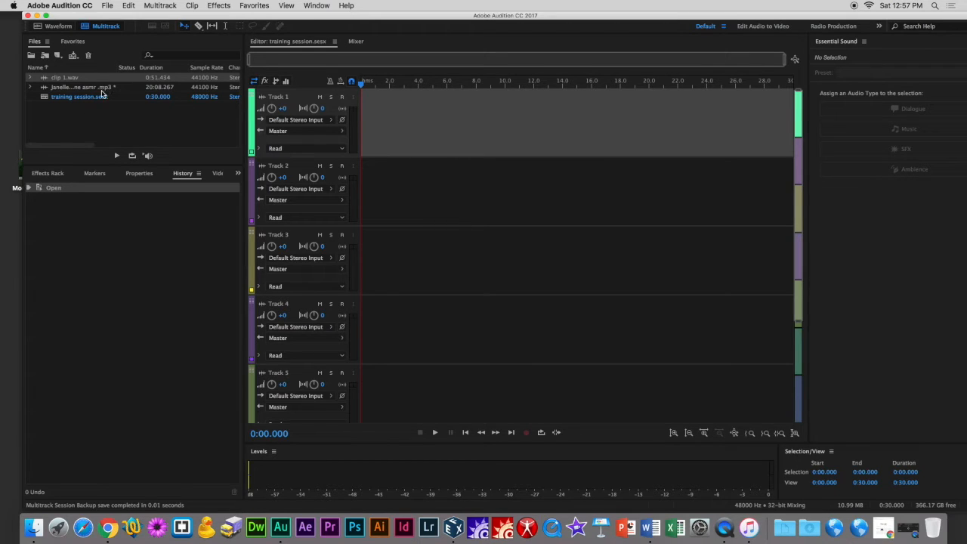
# Add clip 1.wav to Track 1 of the session, accepting conversion to the session's sample rate.
pyautogui.moveTo(102, 81); pyautogui.dragTo(487, 117)
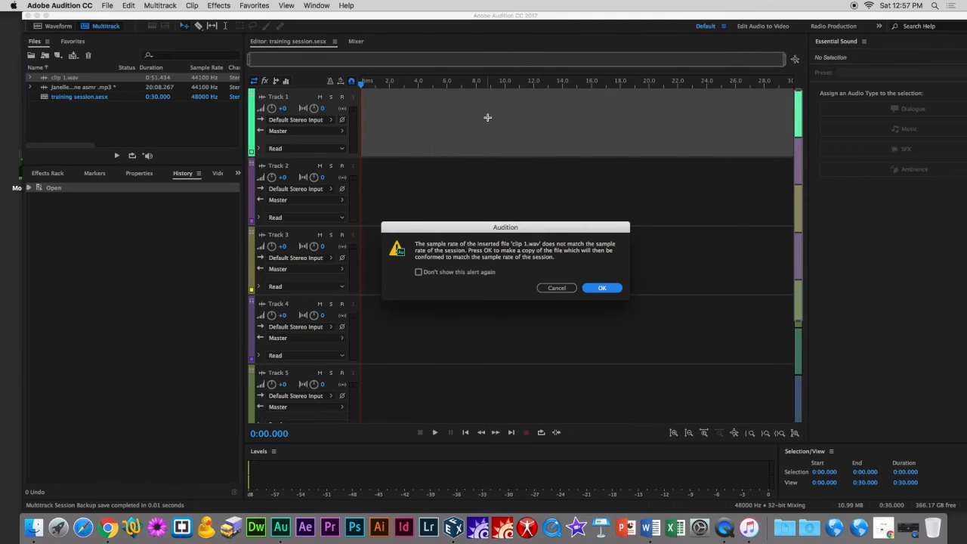
pyautogui.click(602, 287)
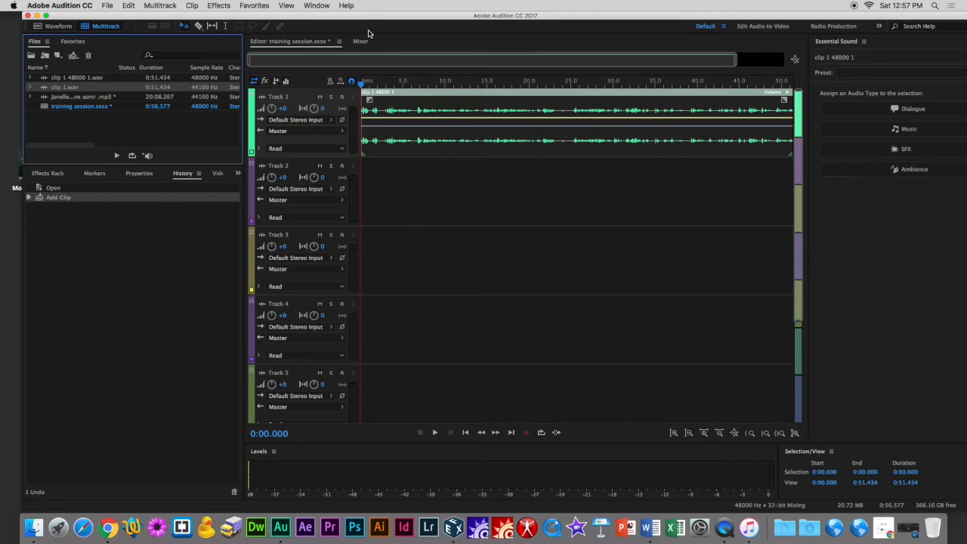
# Add Monkoto.mp3 from the desktop to Track 2, converting it to the session's sample rate.
pyautogui.moveTo(368, 21); pyautogui.dragTo(391, 30)
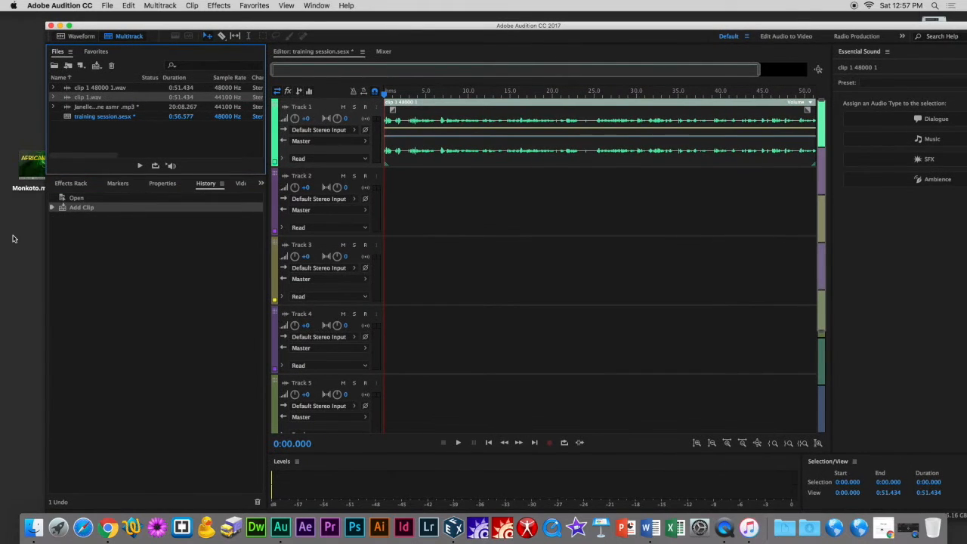
pyautogui.moveTo(31, 162); pyautogui.dragTo(378, 200)
pyautogui.click(637, 298)
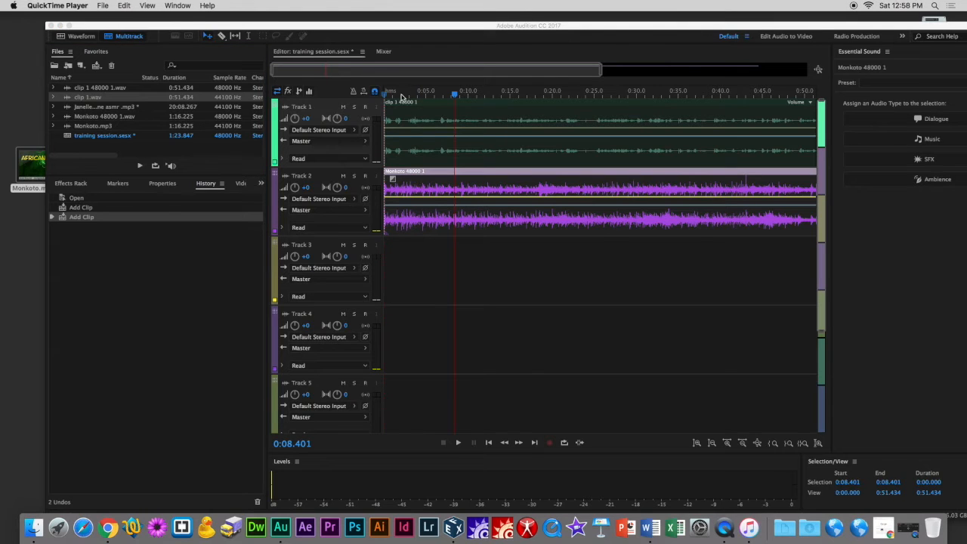
# Play the session from the start to preview both tracks together.
pyautogui.click(401, 96)
pyautogui.press('space')
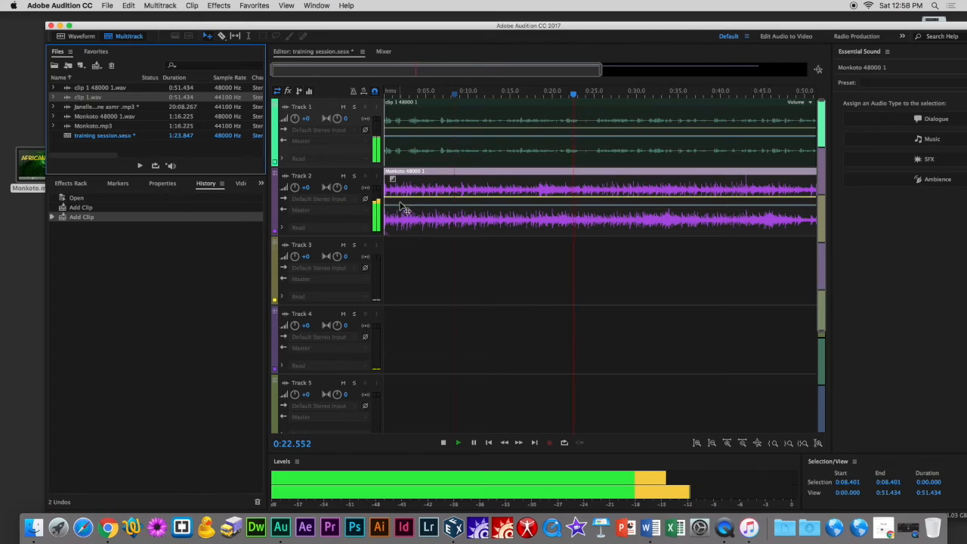
pyautogui.press('space')
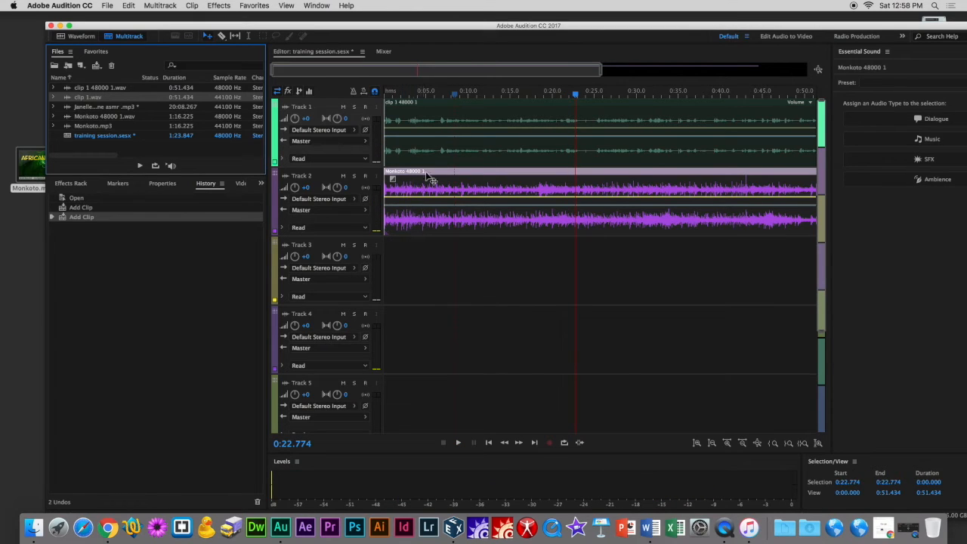
pyautogui.doubleClick(514, 175)
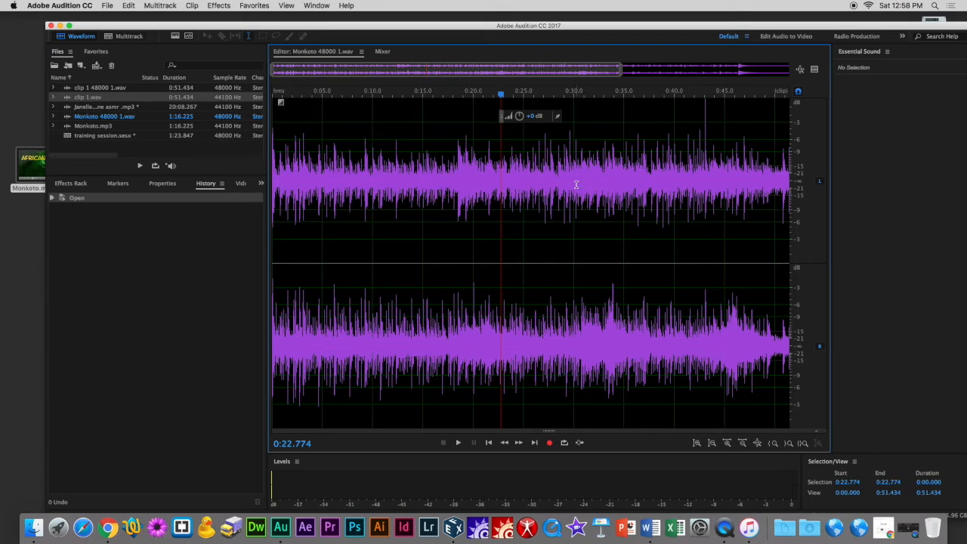
pyautogui.moveTo(505, 165); pyautogui.dragTo(729, 183)
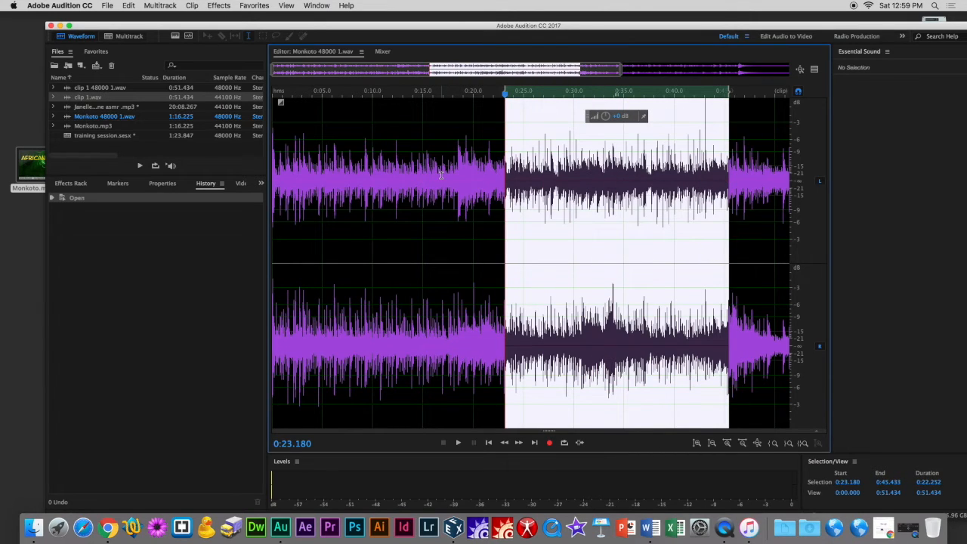
pyautogui.press('Delete')
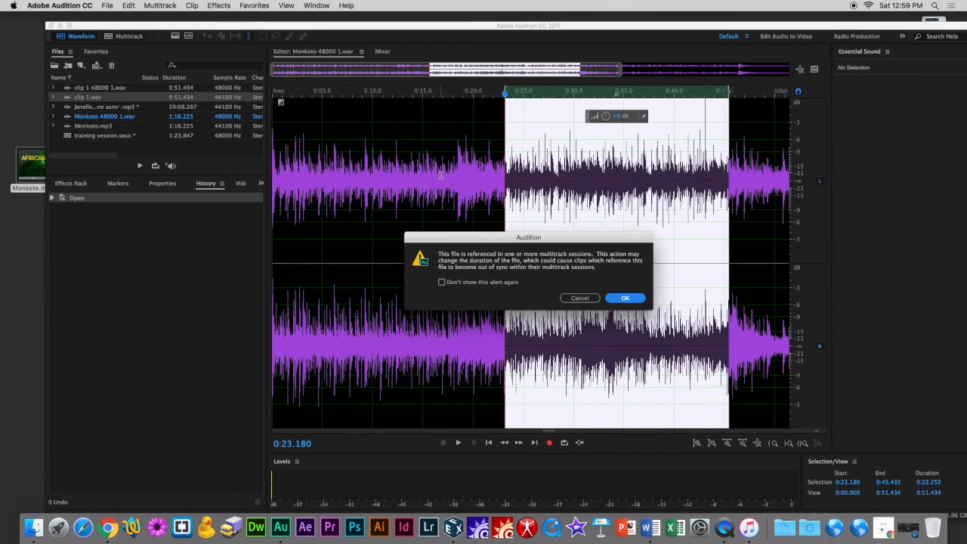
pyautogui.click(580, 298)
pyautogui.click(400, 233)
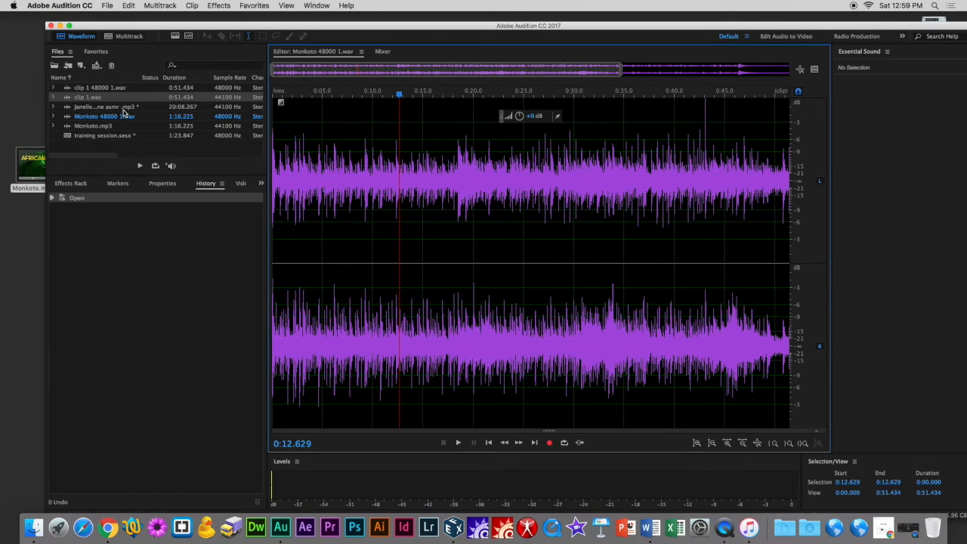
pyautogui.doubleClick(123, 135)
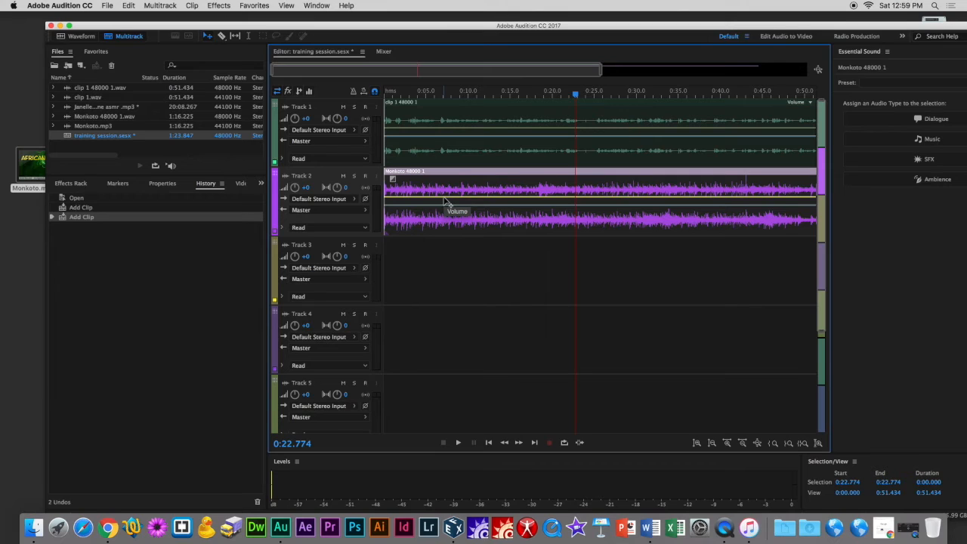
# Lower the volume envelope of the Monkoto clip on Track 2.
pyautogui.moveTo(444, 198); pyautogui.dragTo(444, 199)
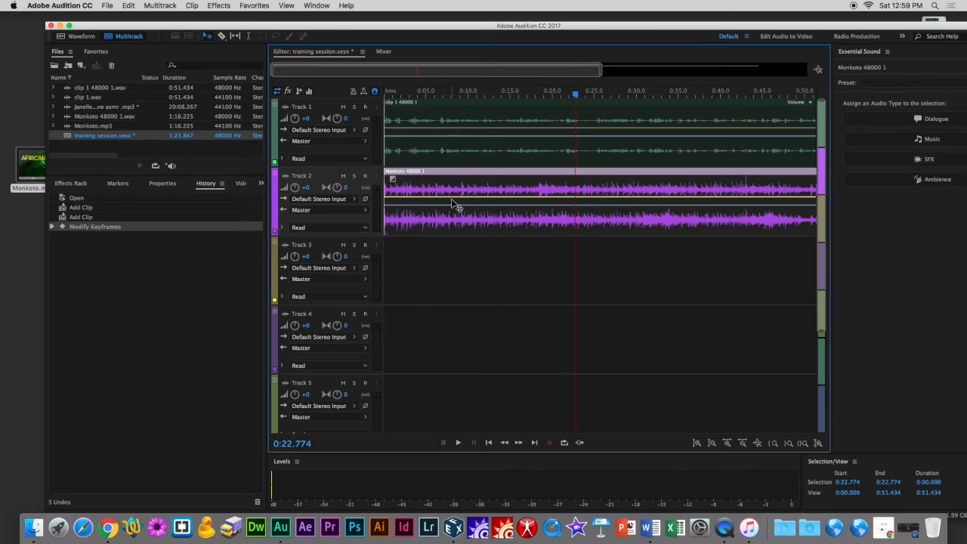
pyautogui.moveTo(451, 198); pyautogui.dragTo(437, 218)
# Adjust the volume envelope level of clip 1 on Track 1.
pyautogui.click(398, 113)
pyautogui.press('space')
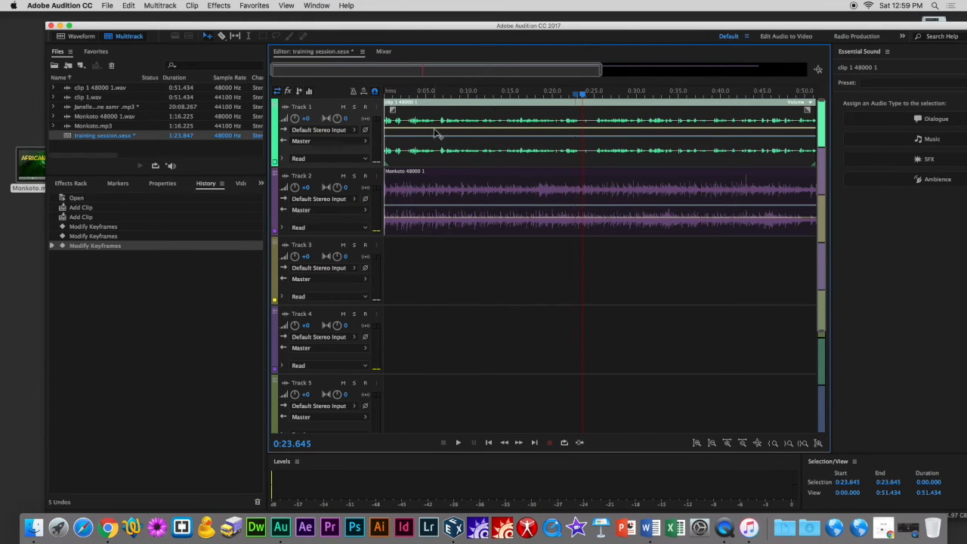
pyautogui.moveTo(436, 133); pyautogui.dragTo(437, 127)
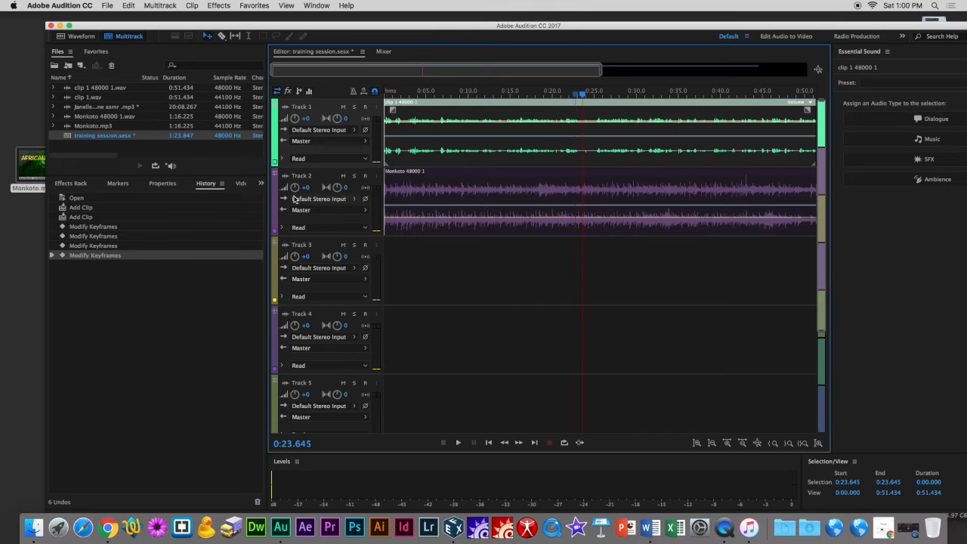
pyautogui.moveTo(285, 118)
pyautogui.mouseDown()
pyautogui.moveTo(285, 110)
pyautogui.moveTo(285, 120)
pyautogui.mouseUp()
pyautogui.moveTo(456, 127); pyautogui.dragTo(457, 130)
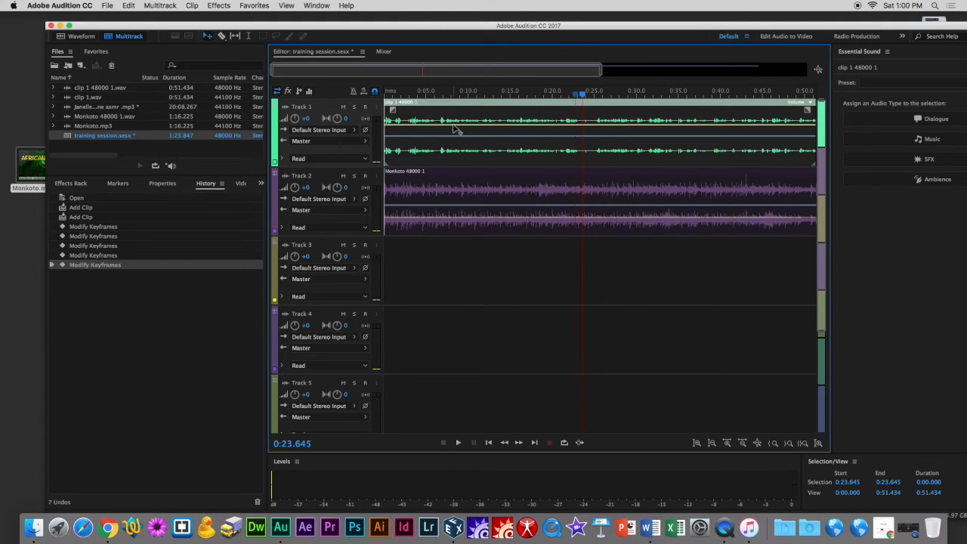
pyautogui.moveTo(528, 128); pyautogui.dragTo(528, 130)
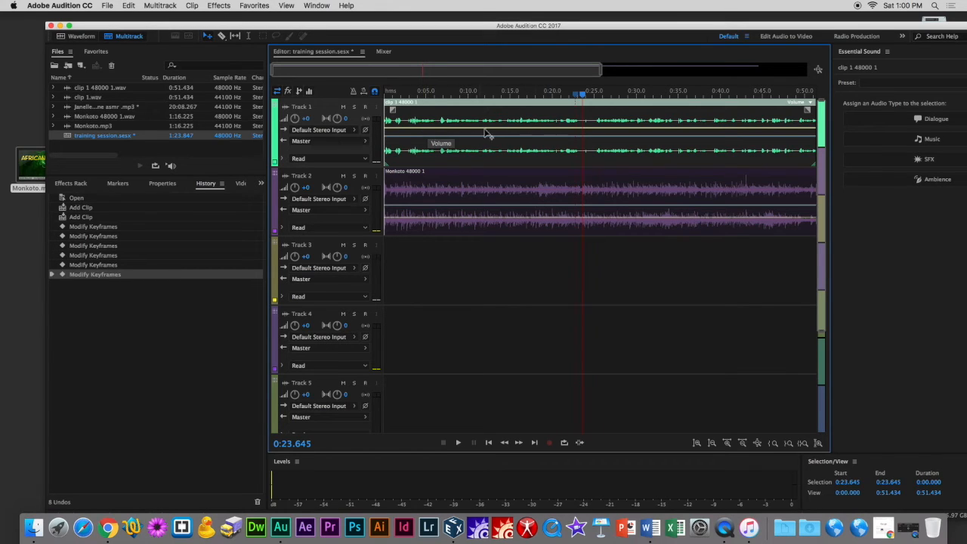
# Add keyframes to clip 1's volume envelope between about 0:08 and 0:17 and reshape them into a dip.
pyautogui.click(448, 133)
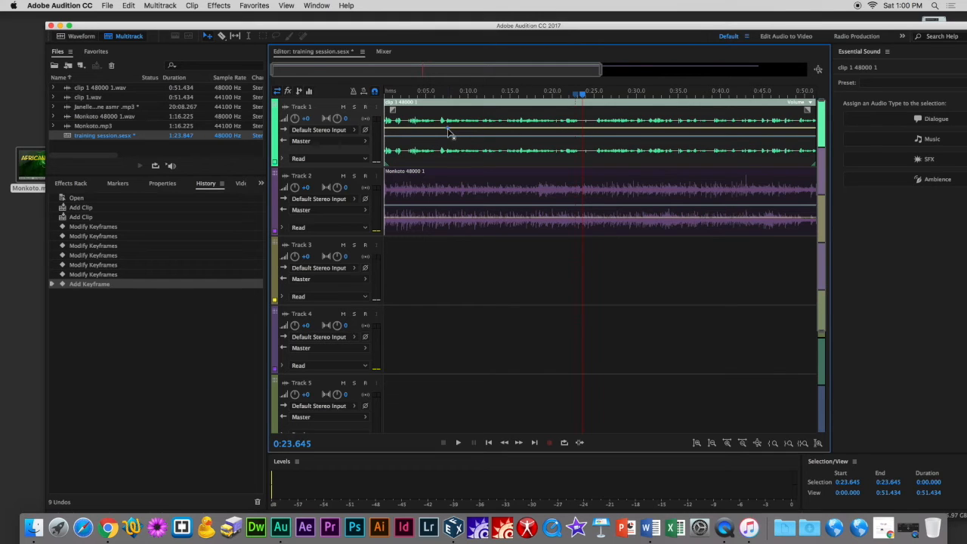
pyautogui.click(482, 129)
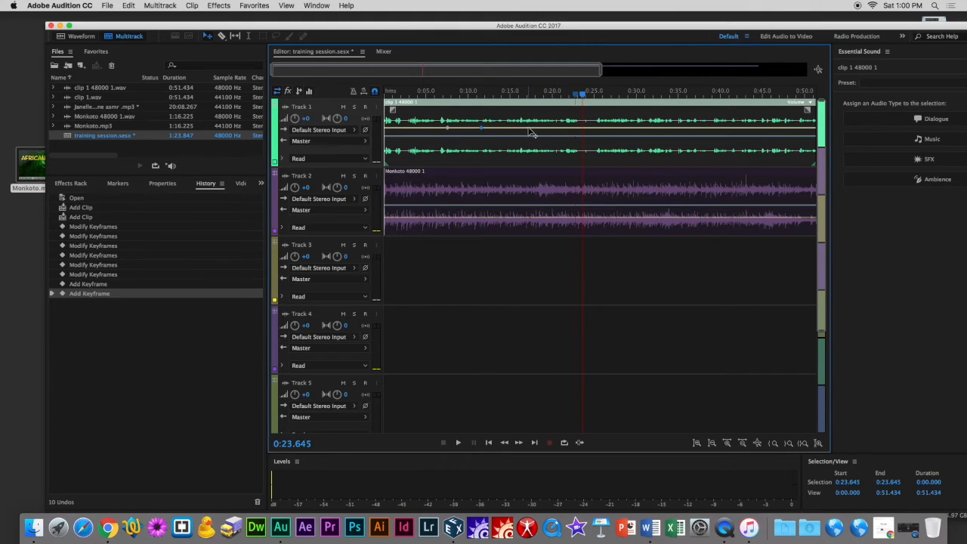
pyautogui.click(530, 130)
pyautogui.click(510, 129)
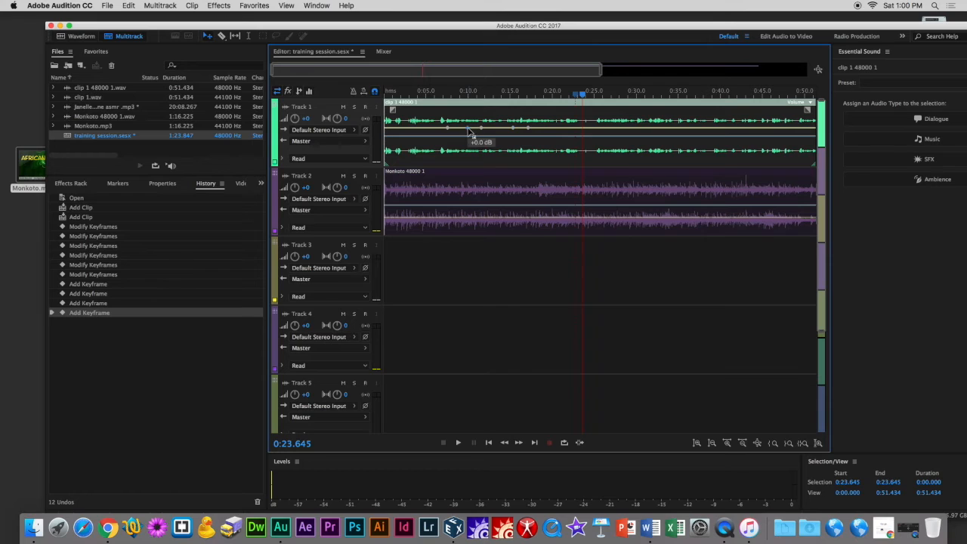
pyautogui.click(494, 130)
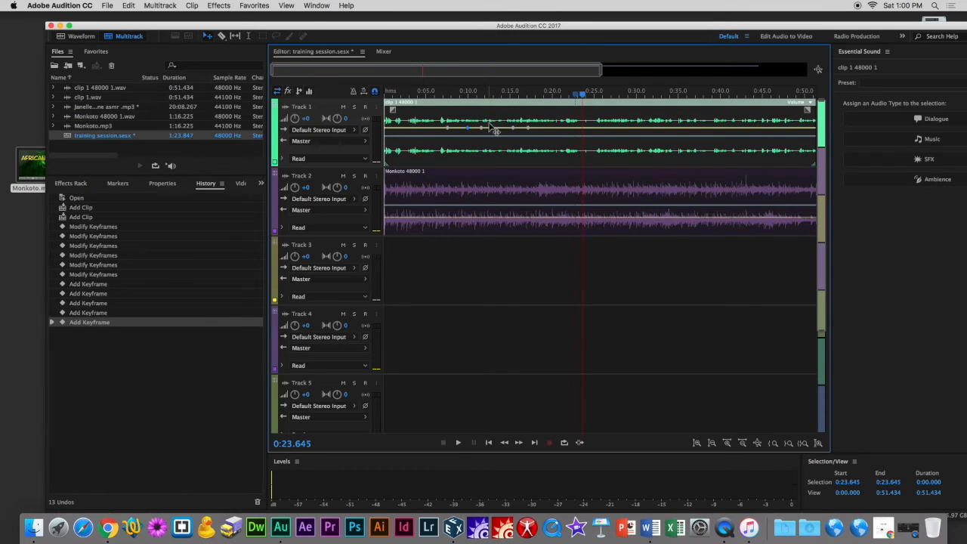
pyautogui.moveTo(492, 133)
pyautogui.mouseDown()
pyautogui.moveTo(513, 129)
pyautogui.moveTo(497, 129)
pyautogui.mouseUp()
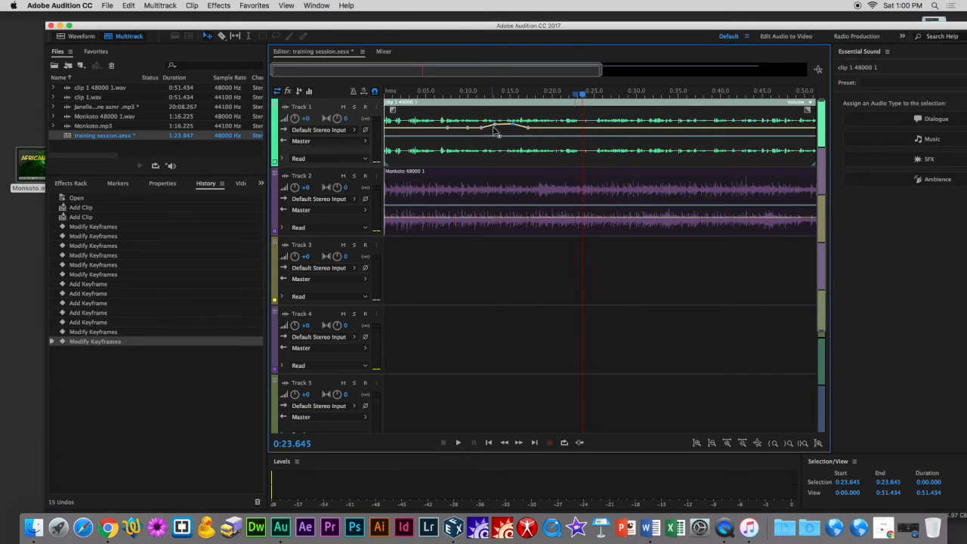
pyautogui.moveTo(518, 130); pyautogui.dragTo(496, 133)
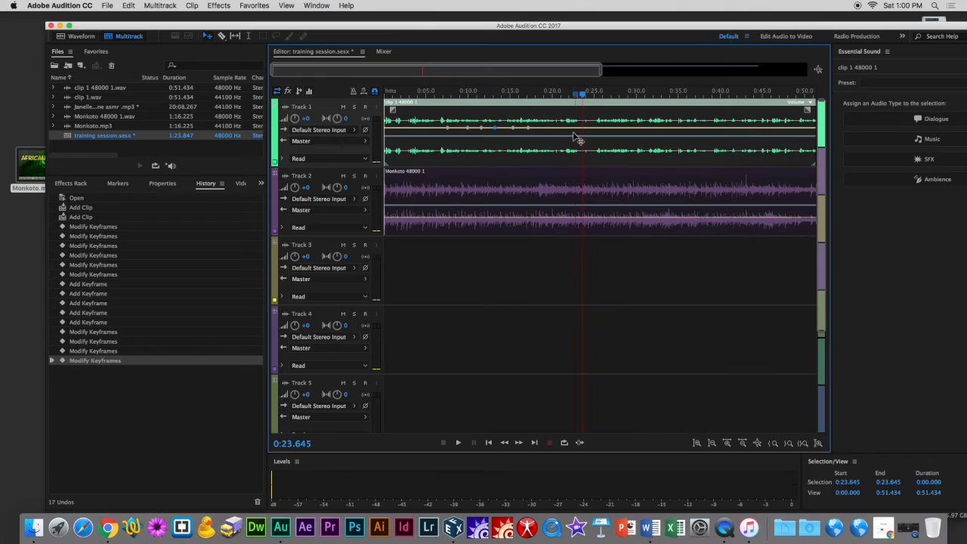
# Fine-tune the Monkoto clip's volume envelope while playing the session back from the start.
pyautogui.click(556, 222)
pyautogui.moveTo(557, 222); pyautogui.dragTo(556, 217)
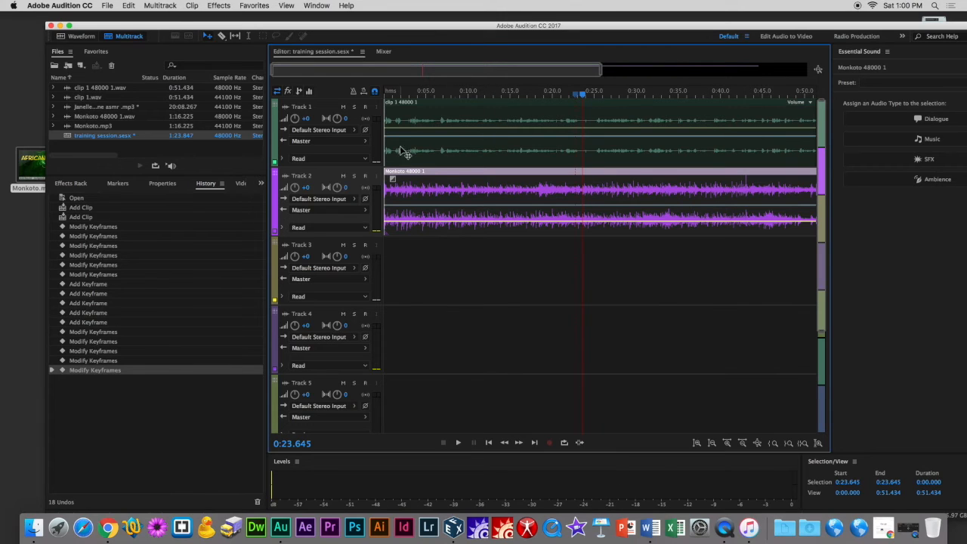
pyautogui.click(387, 94)
pyautogui.press('space')
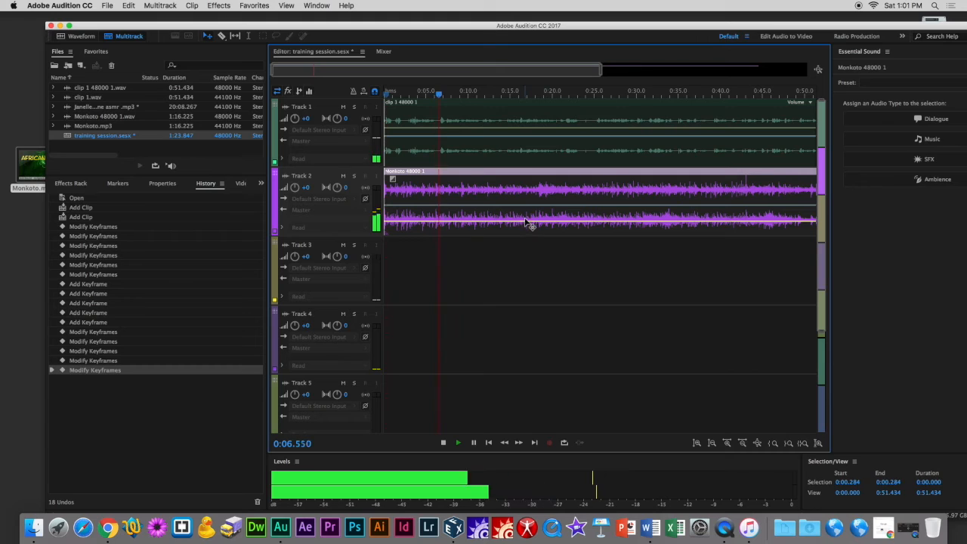
pyautogui.moveTo(527, 225); pyautogui.dragTo(524, 235)
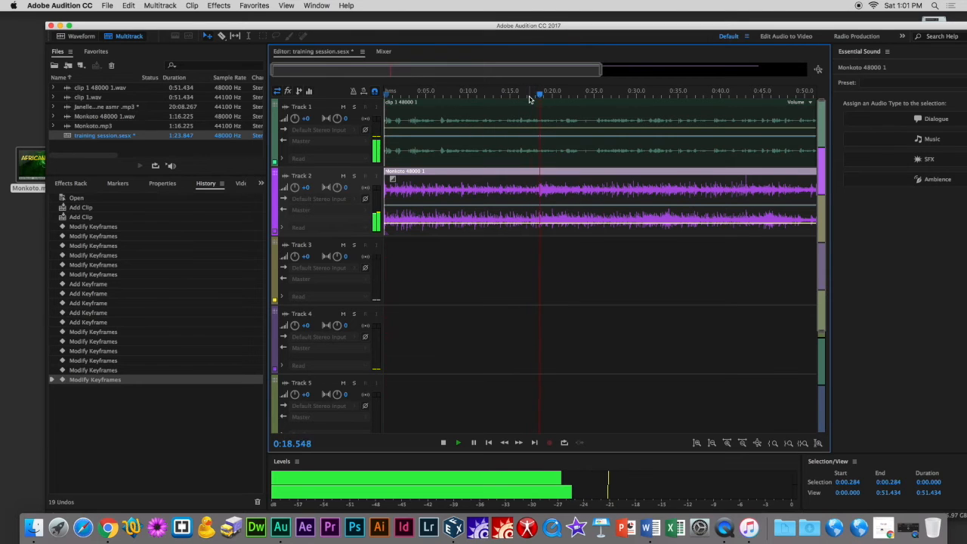
pyautogui.click(556, 130)
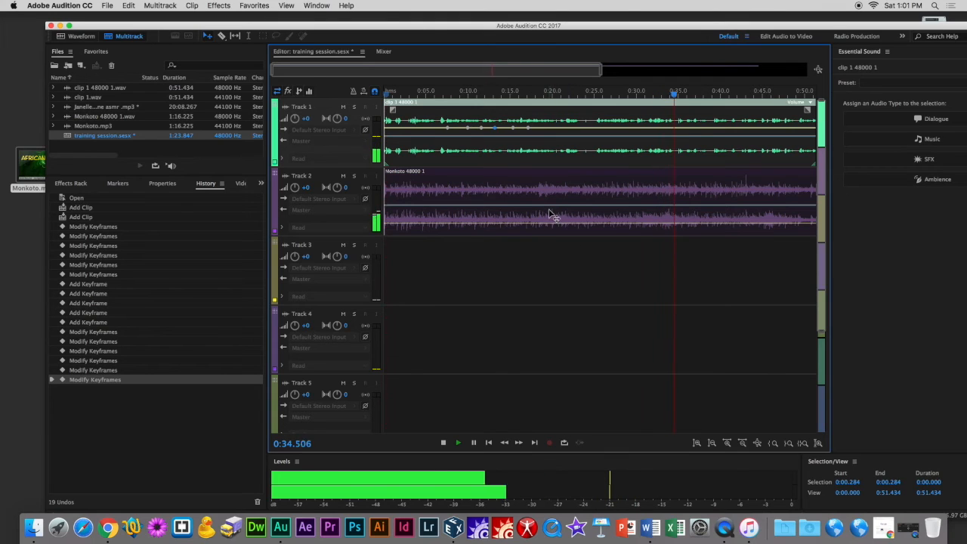
pyautogui.press('space')
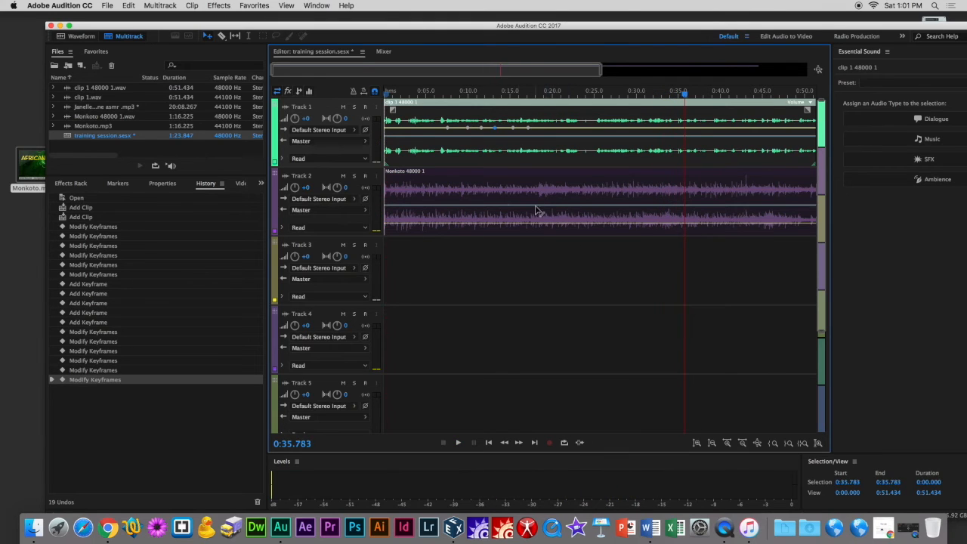
# Add a short fade-in to the start of the Monkoto clip.
pyautogui.click(409, 190)
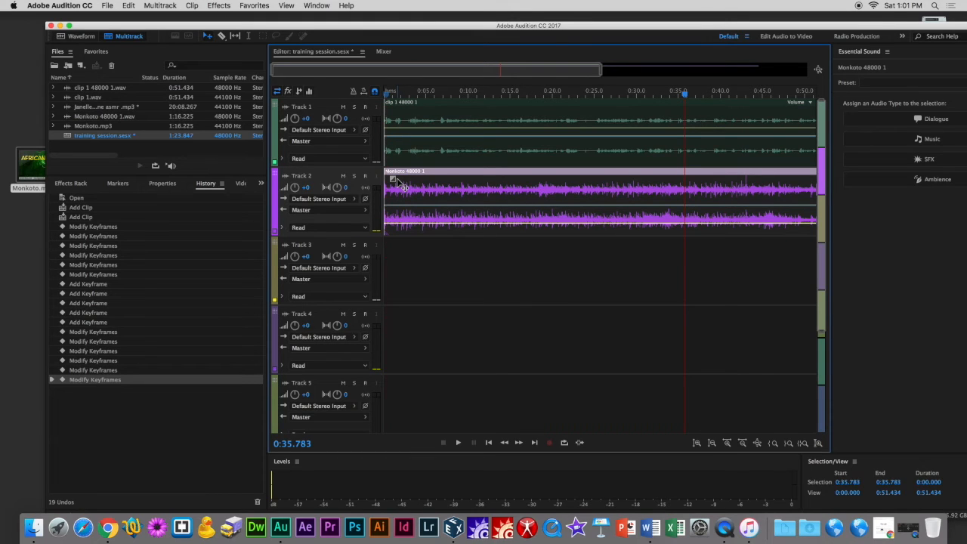
pyautogui.moveTo(393, 182); pyautogui.dragTo(393, 179)
pyautogui.moveTo(393, 178)
pyautogui.mouseDown()
pyautogui.moveTo(400, 195)
pyautogui.moveTo(394, 179)
pyautogui.moveTo(407, 179)
pyautogui.mouseUp()
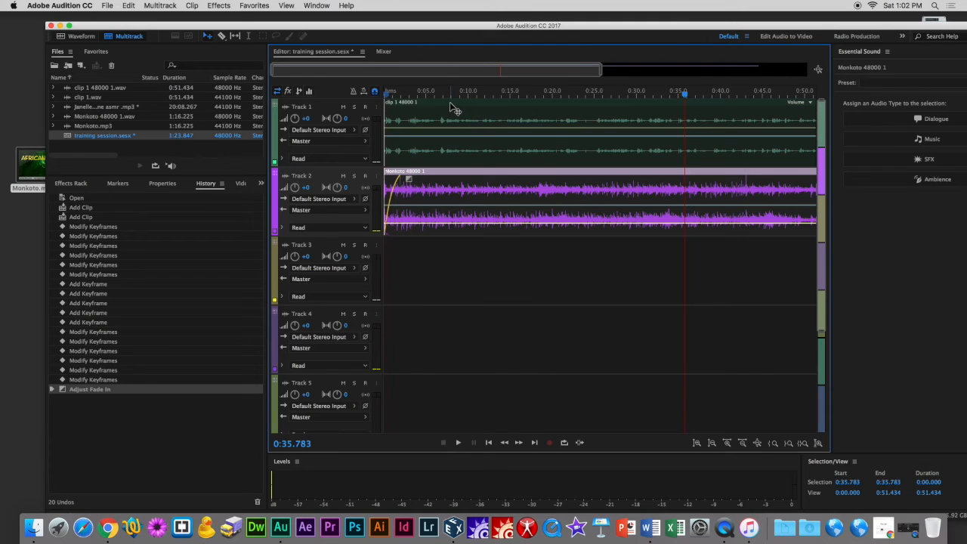
# Move clip 1 on Track 1 so it starts about 2 seconds into the session.
pyautogui.moveTo(451, 108); pyautogui.dragTo(467, 108)
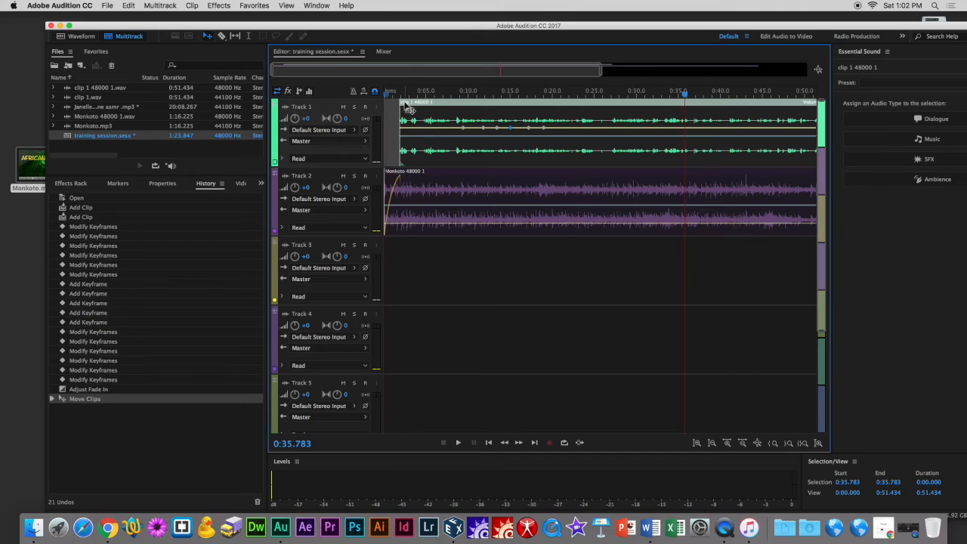
pyautogui.moveTo(432, 108)
pyautogui.mouseDown()
pyautogui.moveTo(478, 121)
pyautogui.moveTo(429, 121)
pyautogui.mouseUp()
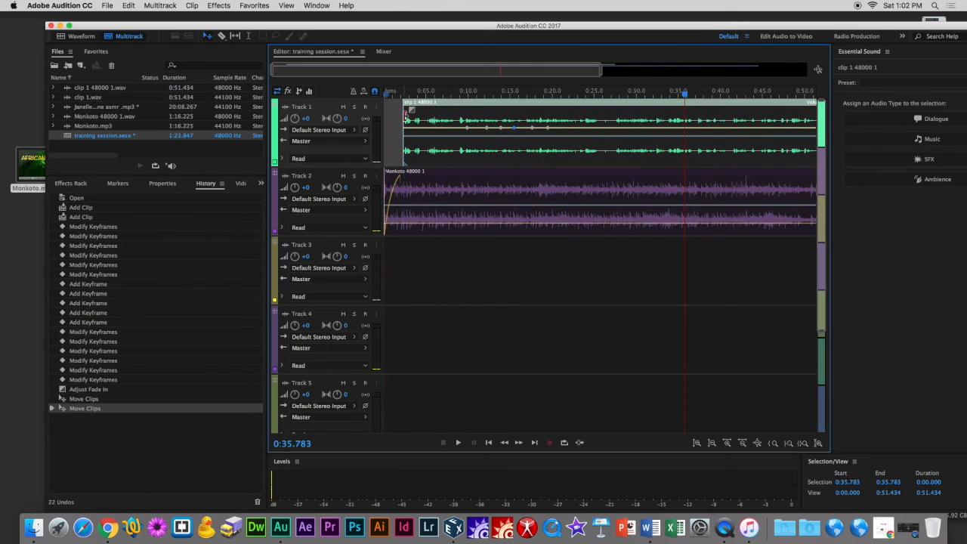
# Lengthen the Monkoto clip's fade-in slightly.
pyautogui.click(405, 189)
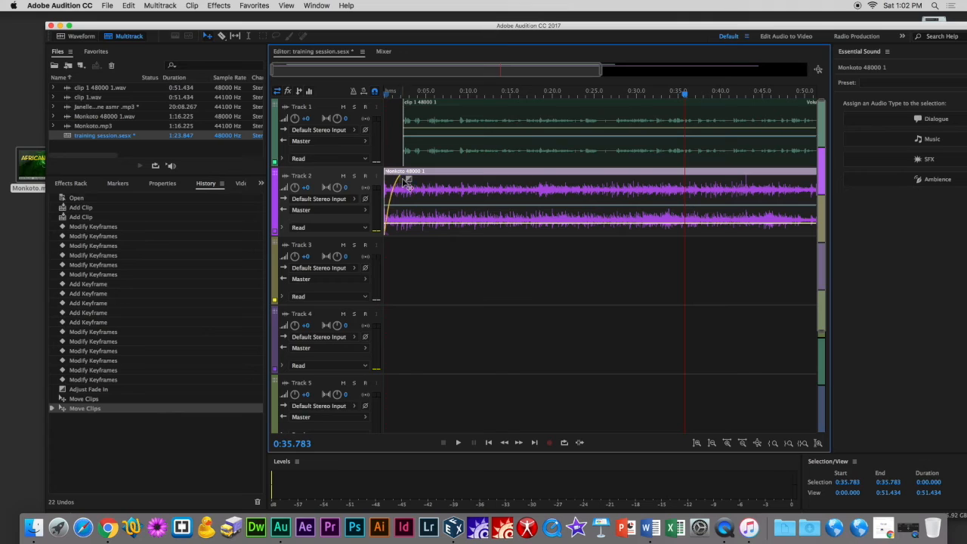
pyautogui.moveTo(409, 181); pyautogui.dragTo(412, 183)
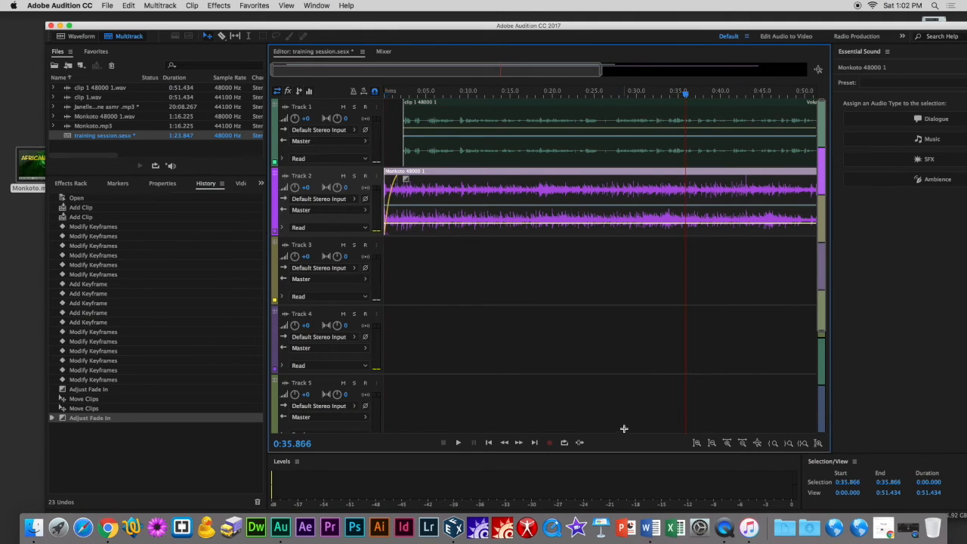
# Trim the Monkoto clip's end to line up with clip 1's end near 0:54 and add a fade-out.
pyautogui.moveTo(567, 67); pyautogui.dragTo(750, 69)
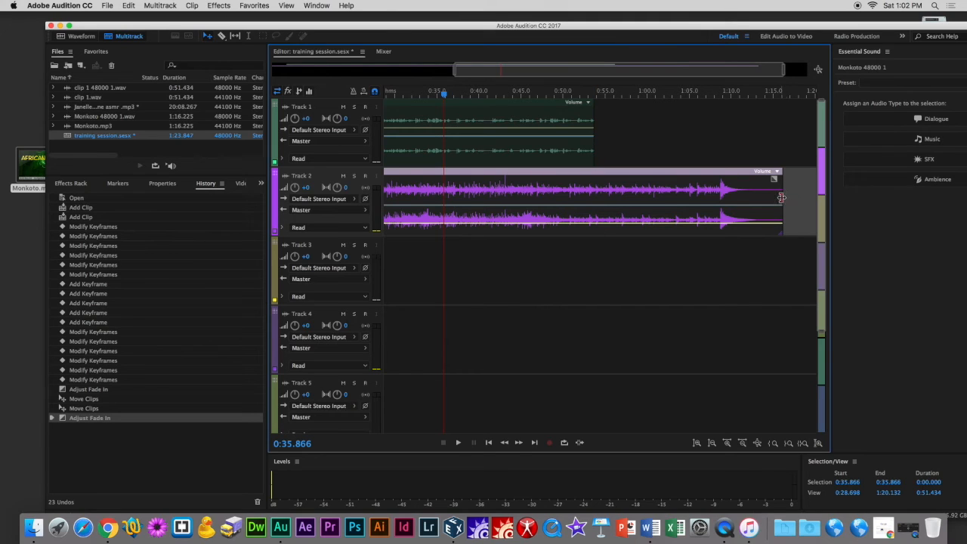
pyautogui.moveTo(780, 197); pyautogui.dragTo(594, 205)
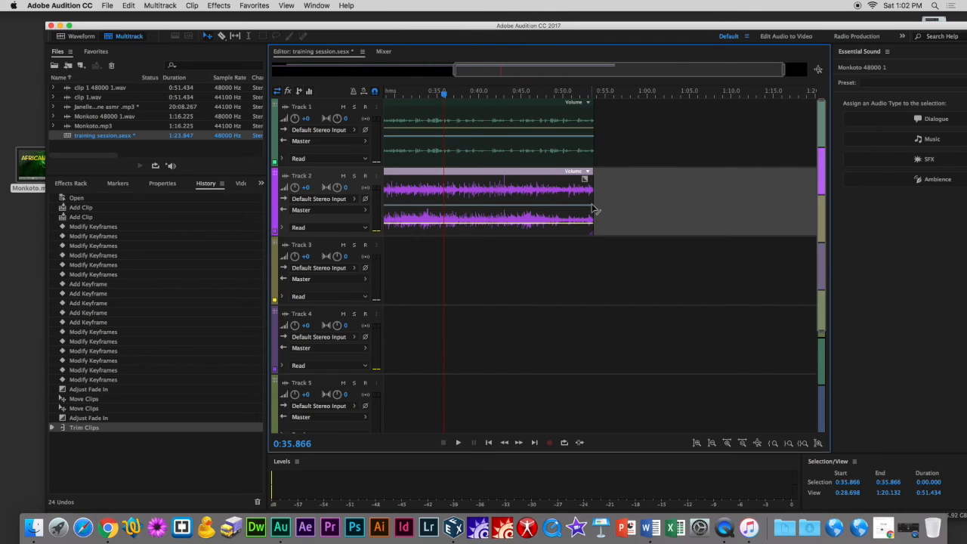
pyautogui.moveTo(594, 202); pyautogui.dragTo(567, 179)
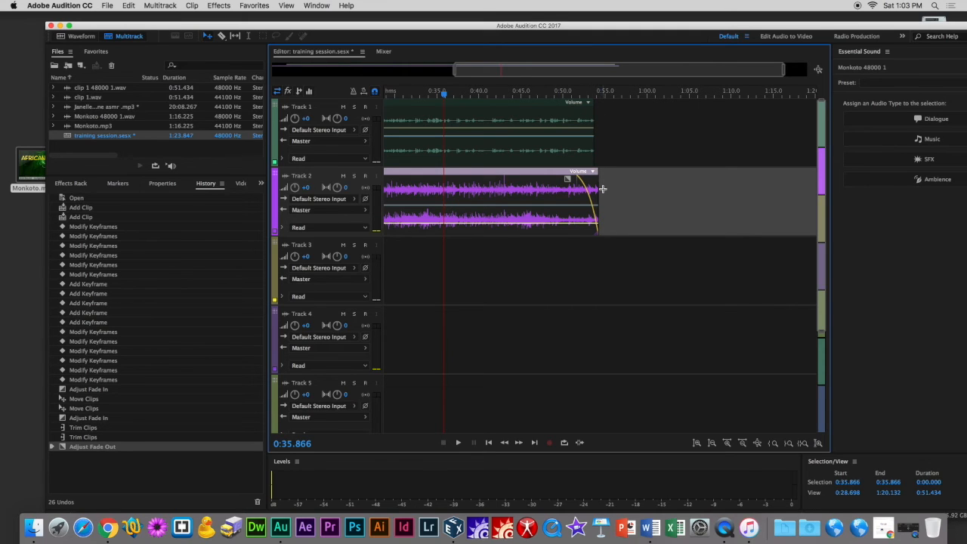
pyautogui.moveTo(598, 191); pyautogui.dragTo(601, 191)
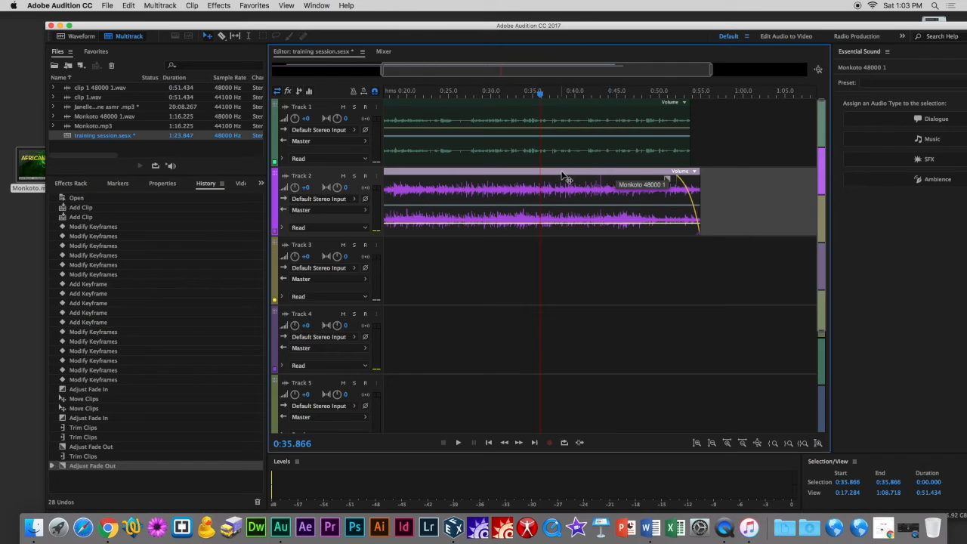
# Move the Monkoto clip onto Track 1 near 0:50 and play back that part of the session.
pyautogui.moveTo(549, 177); pyautogui.dragTo(790, 171)
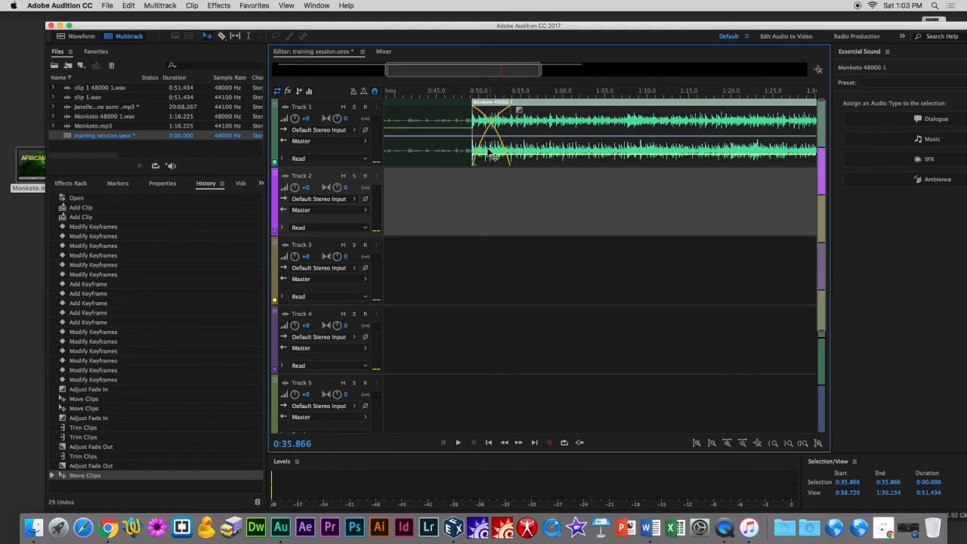
pyautogui.moveTo(521, 112); pyautogui.dragTo(538, 113)
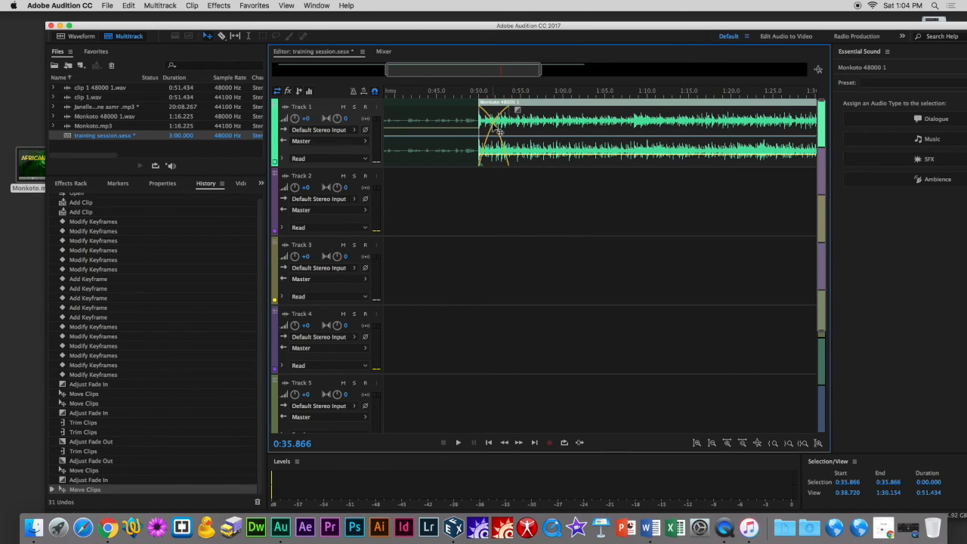
pyautogui.click(464, 93)
pyautogui.press('space')
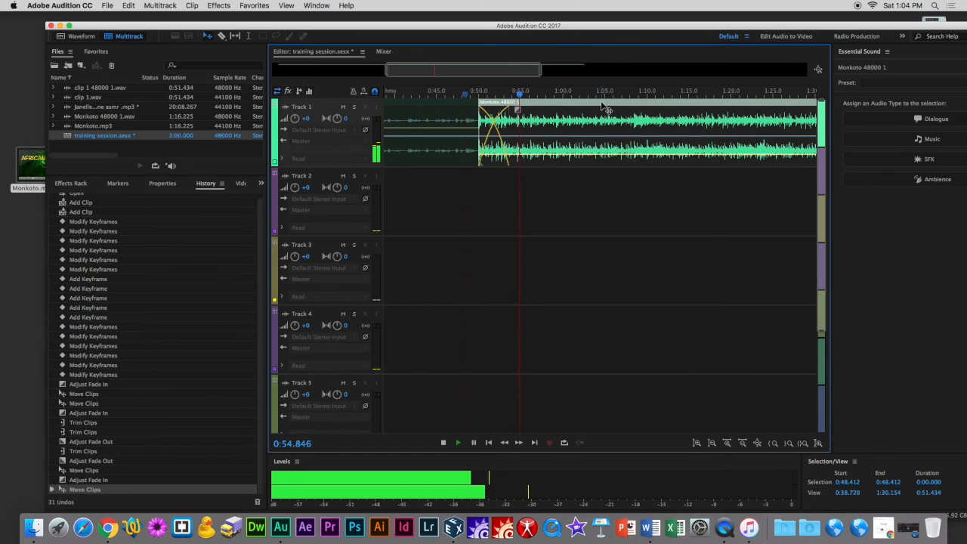
pyautogui.press('space')
# Move the Monkoto clip back to the start of Track 2 and readjust its fade-in.
pyautogui.moveTo(603, 112); pyautogui.dragTo(440, 224)
pyautogui.moveTo(498, 176); pyautogui.dragTo(509, 177)
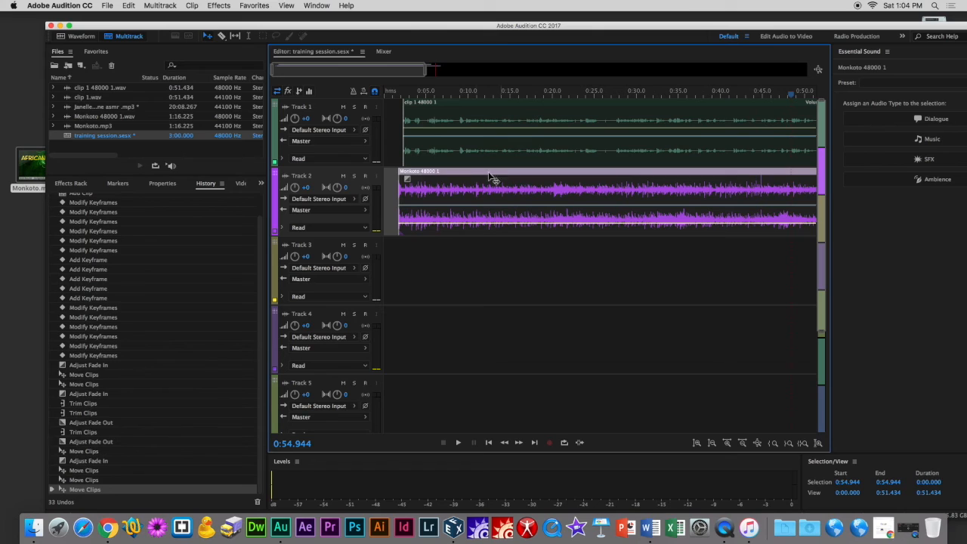
pyautogui.moveTo(408, 180); pyautogui.dragTo(450, 180)
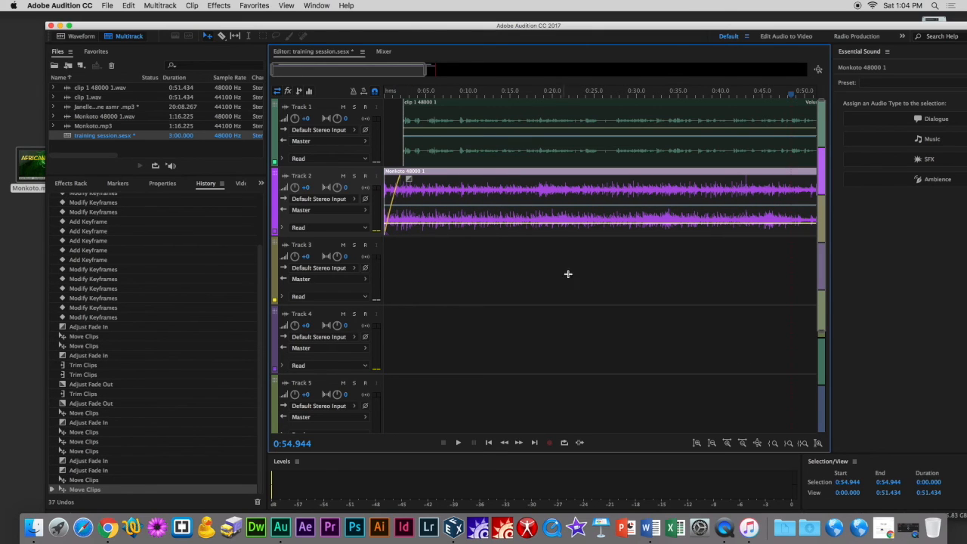
pyautogui.moveTo(340, 76); pyautogui.dragTo(280, 90)
pyautogui.click(159, 7)
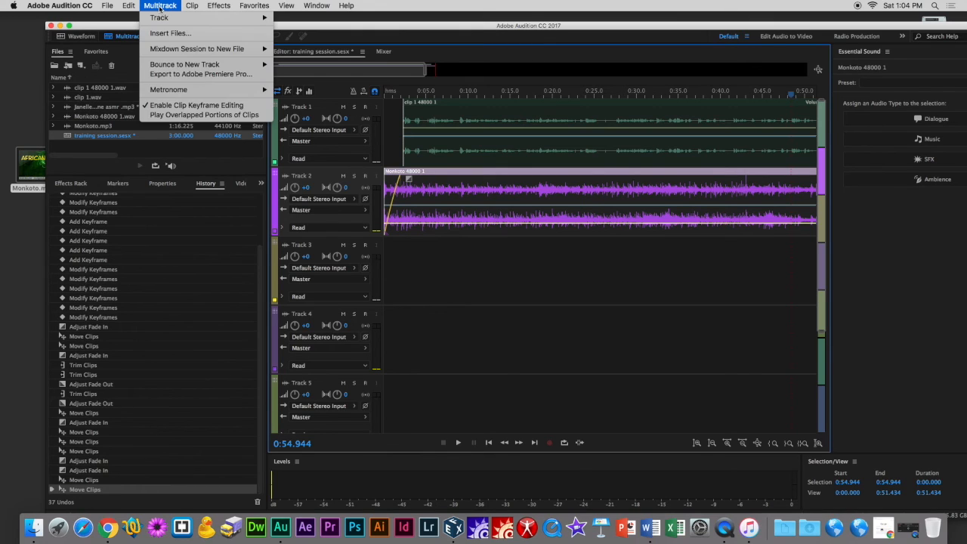
pyautogui.moveTo(178, 66)
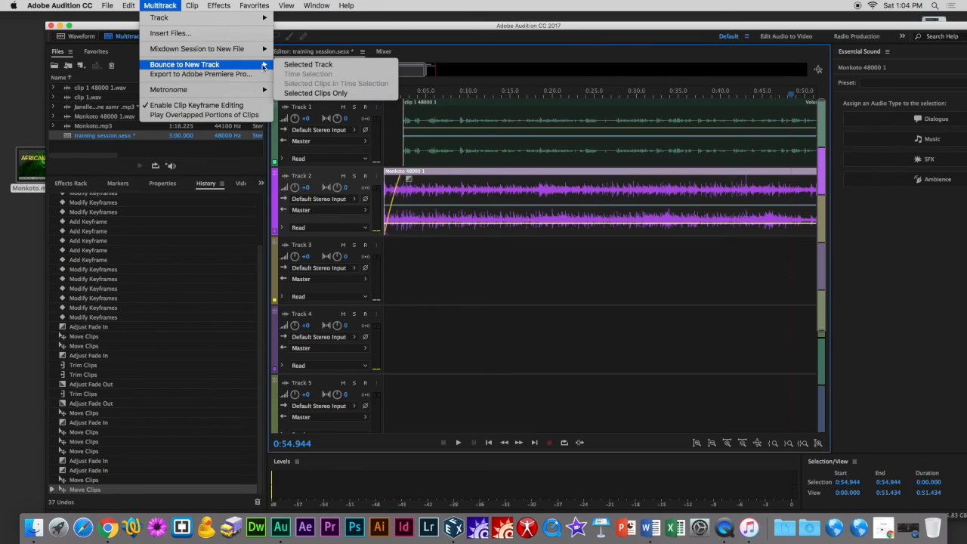
pyautogui.press('Escape')
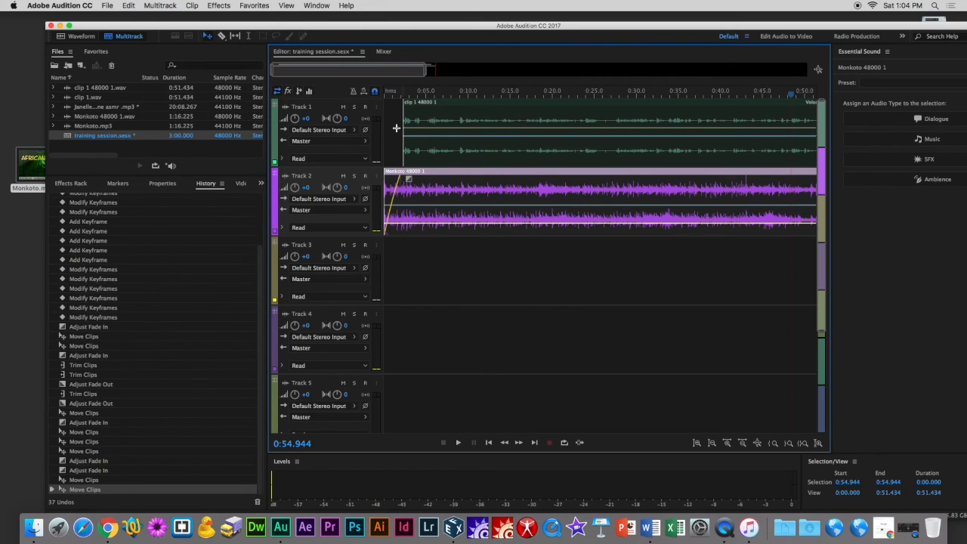
# Try muting and soloing Tracks 1 and 2, then switch mute and solo off again.
pyautogui.click(333, 110)
pyautogui.click(343, 107)
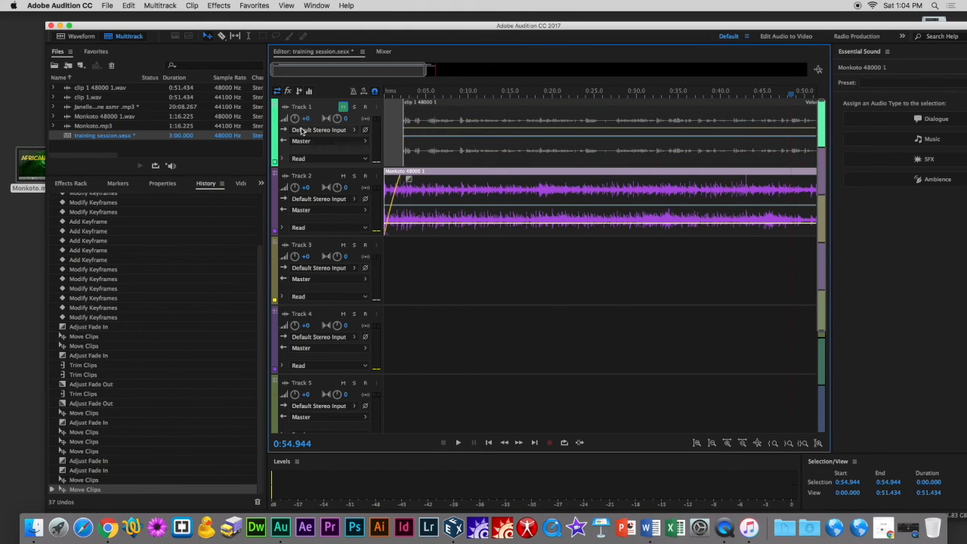
pyautogui.click(344, 176)
pyautogui.click(343, 107)
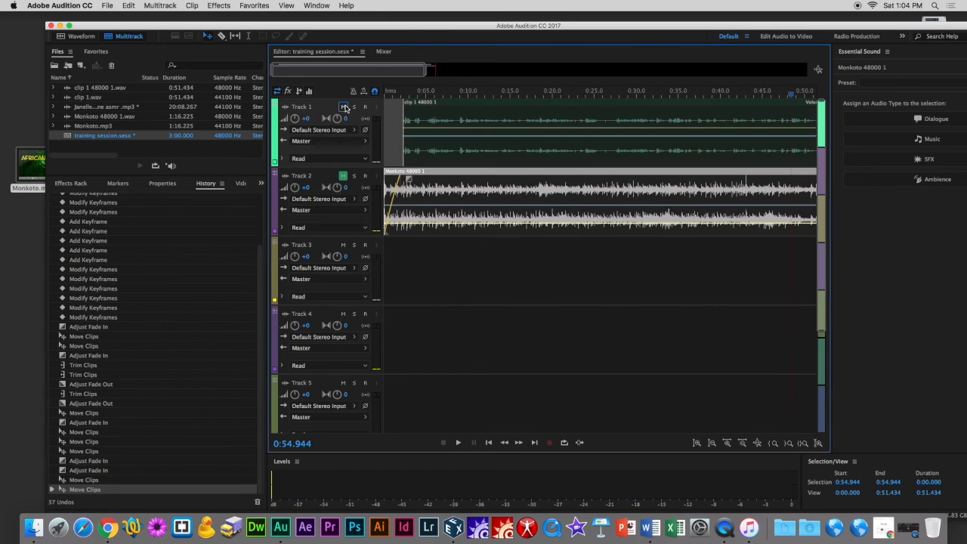
pyautogui.click(344, 176)
pyautogui.click(354, 177)
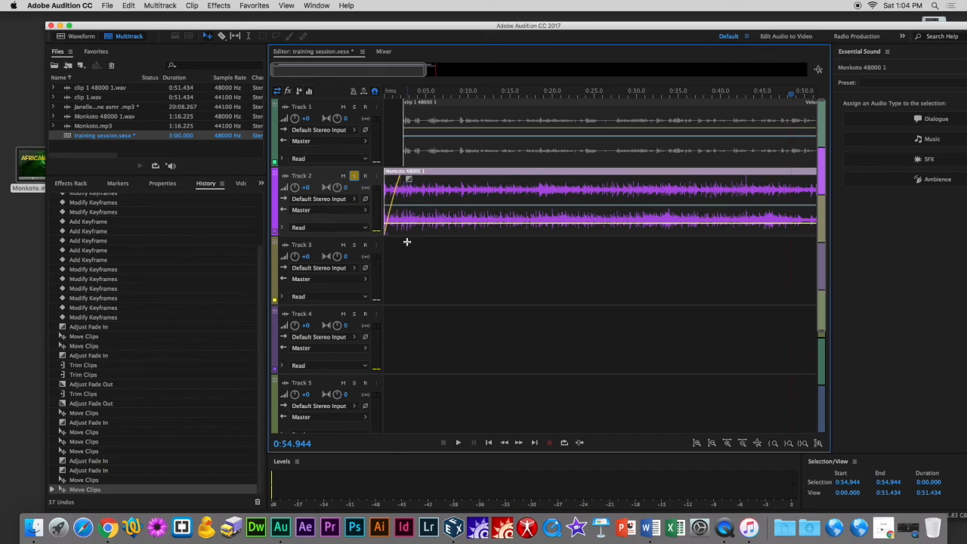
pyautogui.click(353, 176)
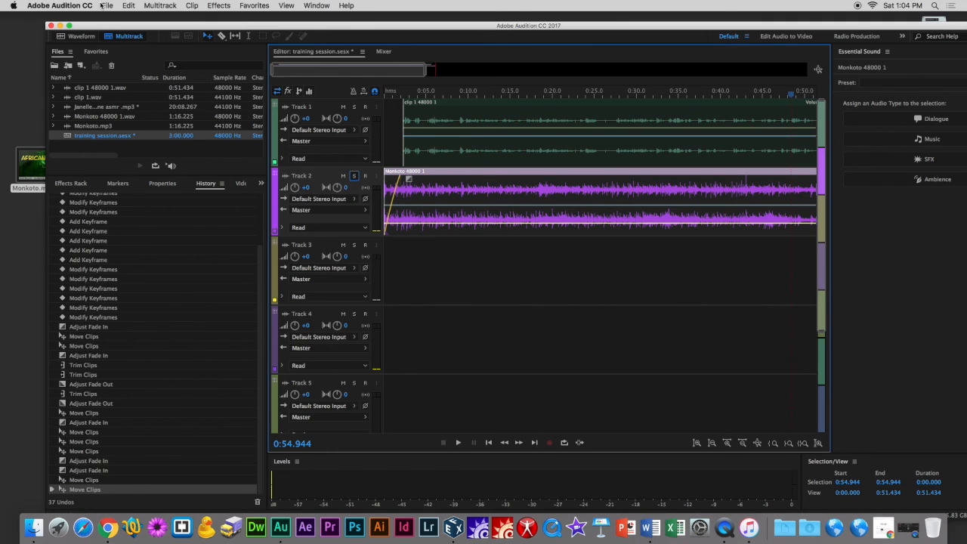
pyautogui.moveTo(183, 25); pyautogui.dragTo(169, 18)
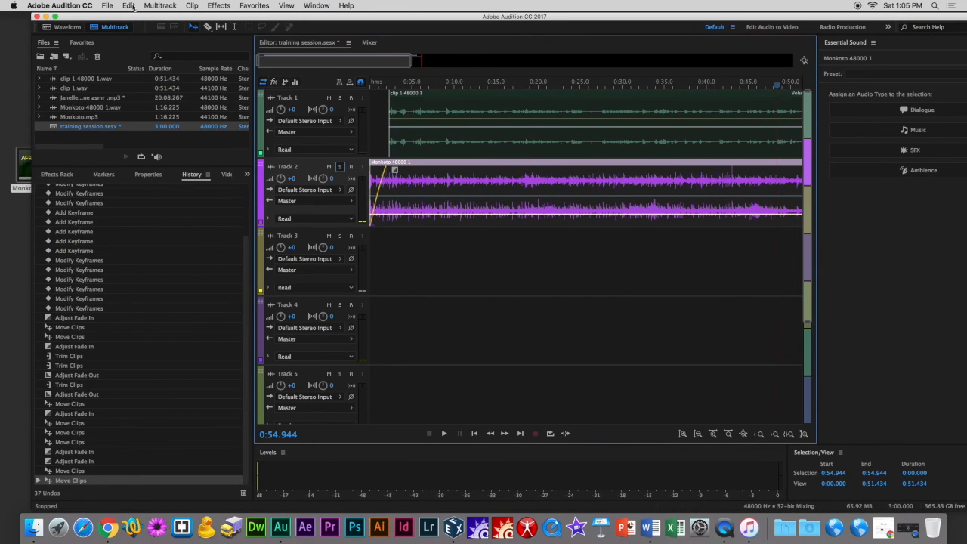
pyautogui.click(159, 5)
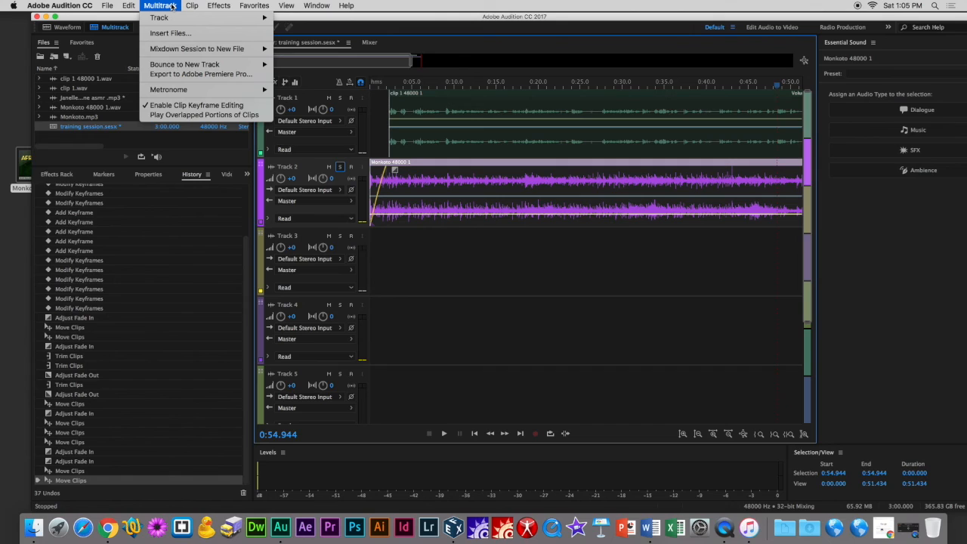
pyautogui.moveTo(179, 52)
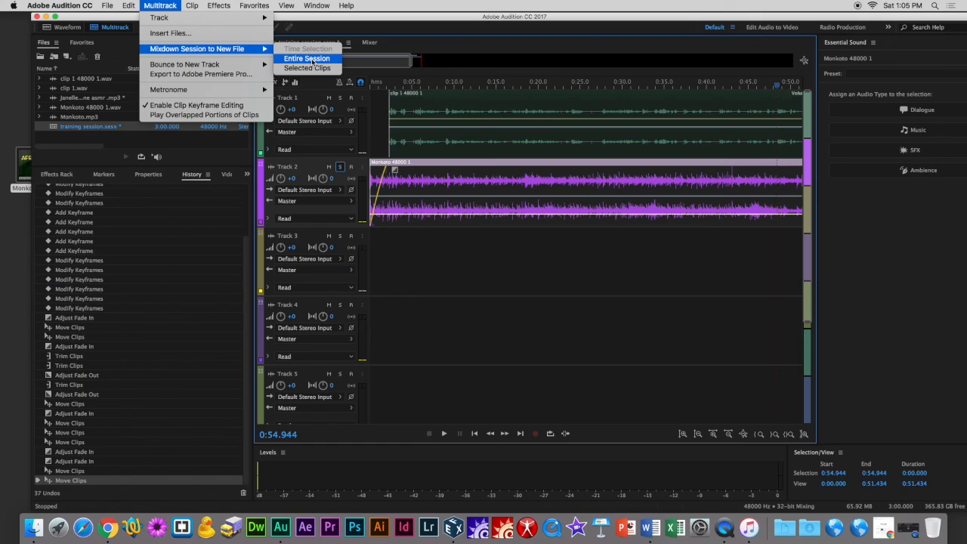
pyautogui.click(444, 287)
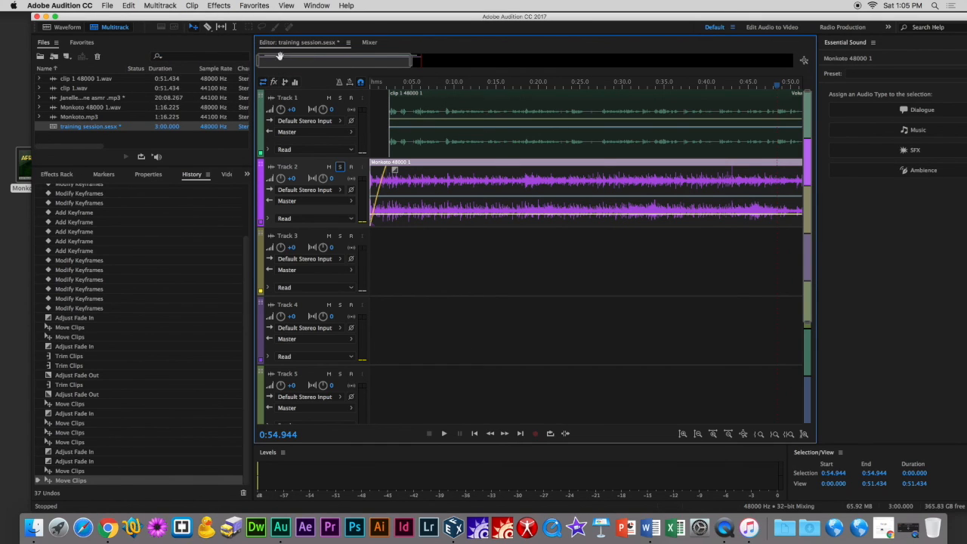
# Save the multitrack session and mix down the entire session to a new file.
pyautogui.click(108, 6)
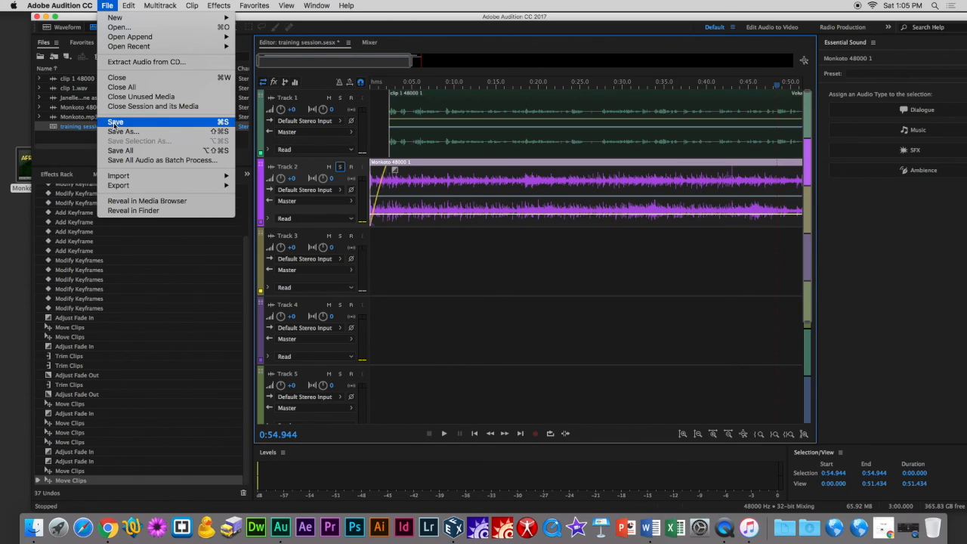
pyautogui.click(119, 122)
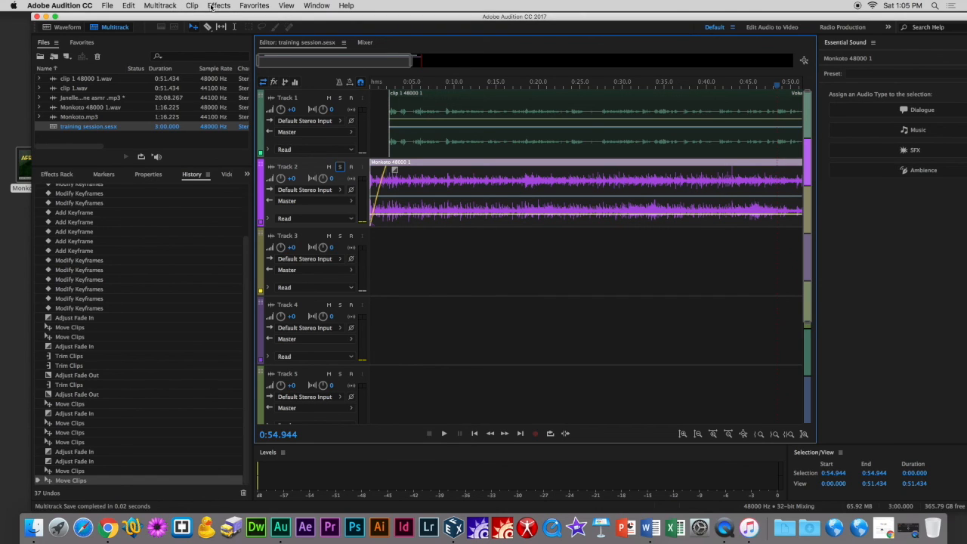
pyautogui.click(161, 6)
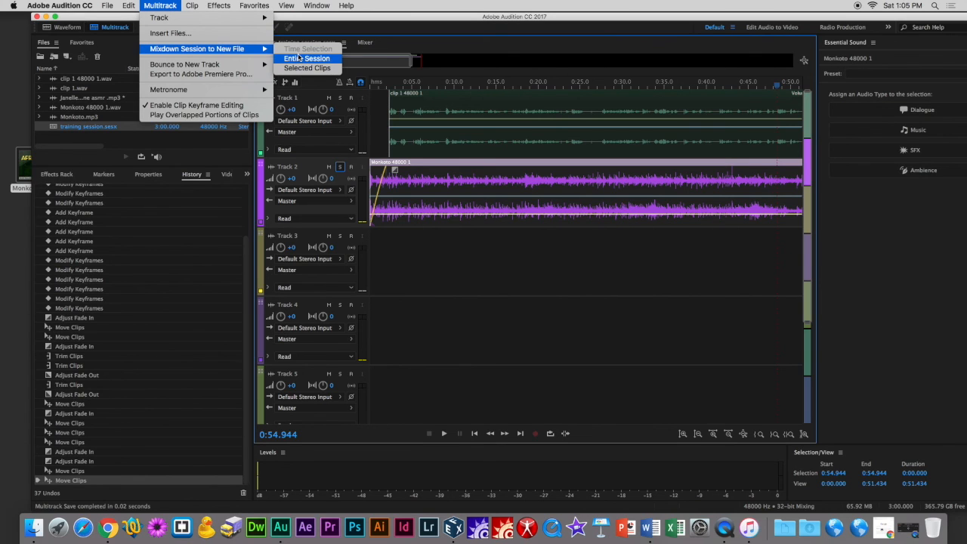
pyautogui.click(299, 59)
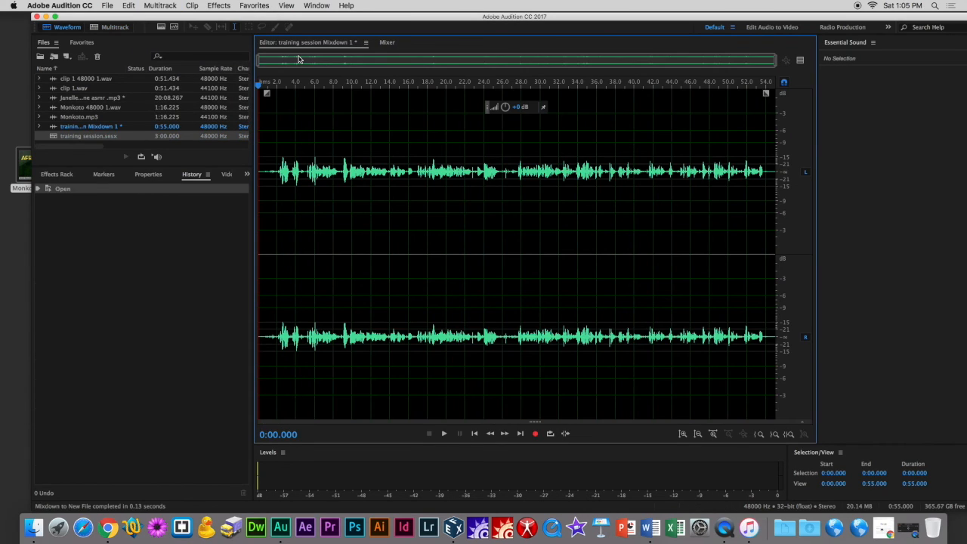
# Play back the mixdown from around the 26-second mark to check the balance.
pyautogui.moveTo(269, 166); pyautogui.dragTo(759, 199)
pyautogui.click(287, 160)
pyautogui.moveTo(268, 171); pyautogui.dragTo(603, 188)
pyautogui.click(500, 172)
pyautogui.press('space')
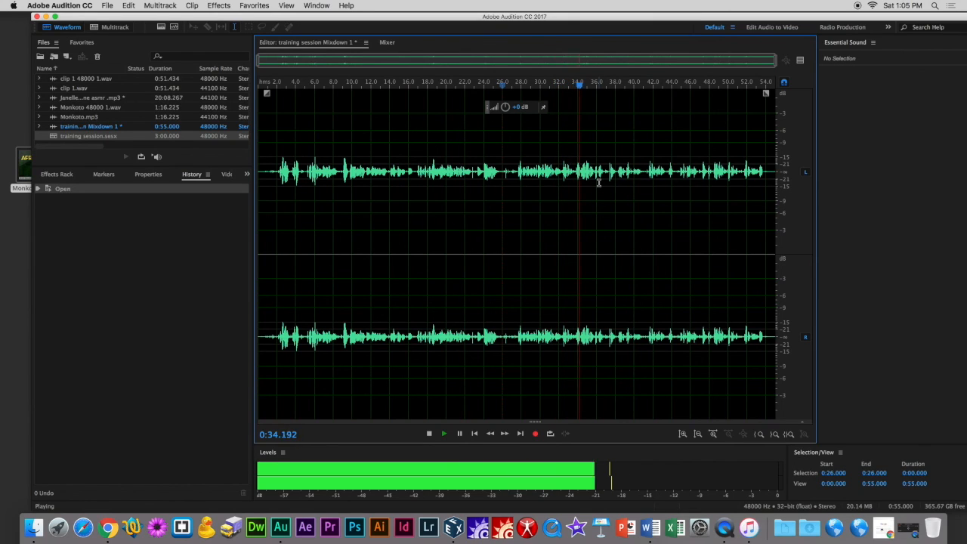
pyautogui.press('space')
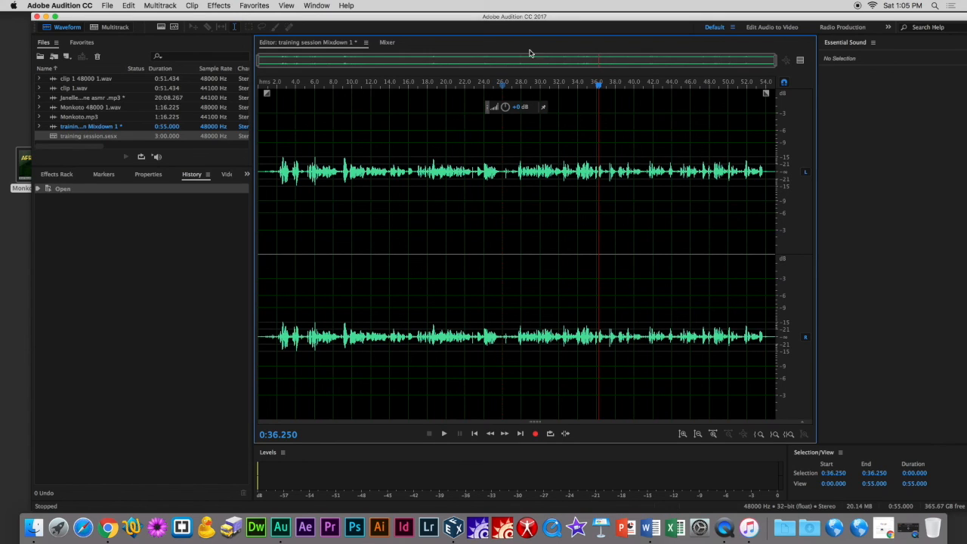
# Save the mixdown as training session Mixdown 1.wav in Wave PCM format in Documents.
pyautogui.moveTo(597, 83); pyautogui.dragTo(787, 90)
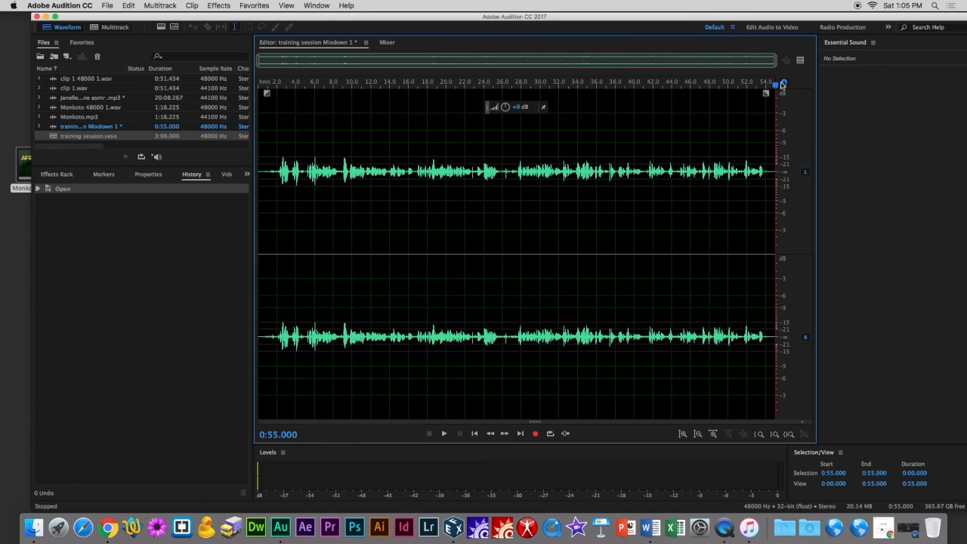
pyautogui.click(107, 6)
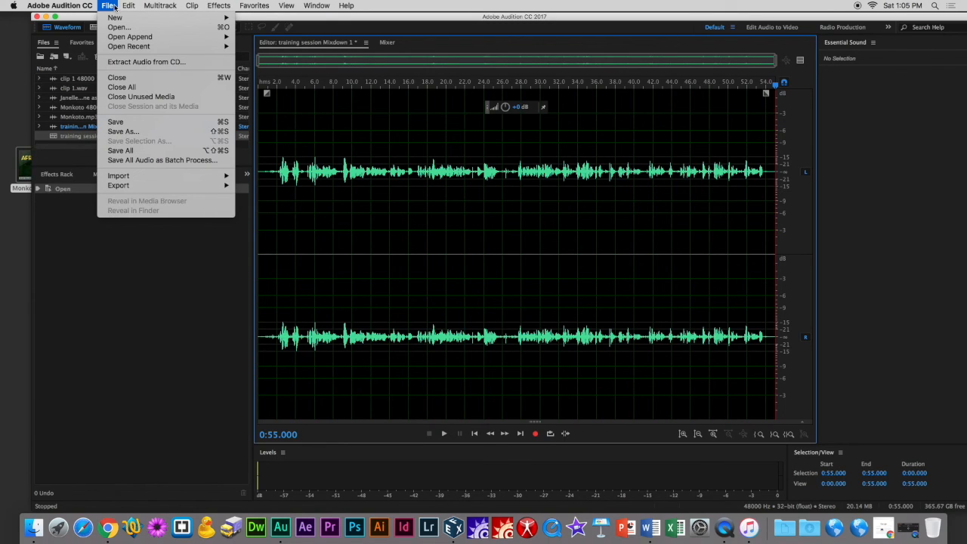
pyautogui.click(150, 132)
pyautogui.click(557, 237)
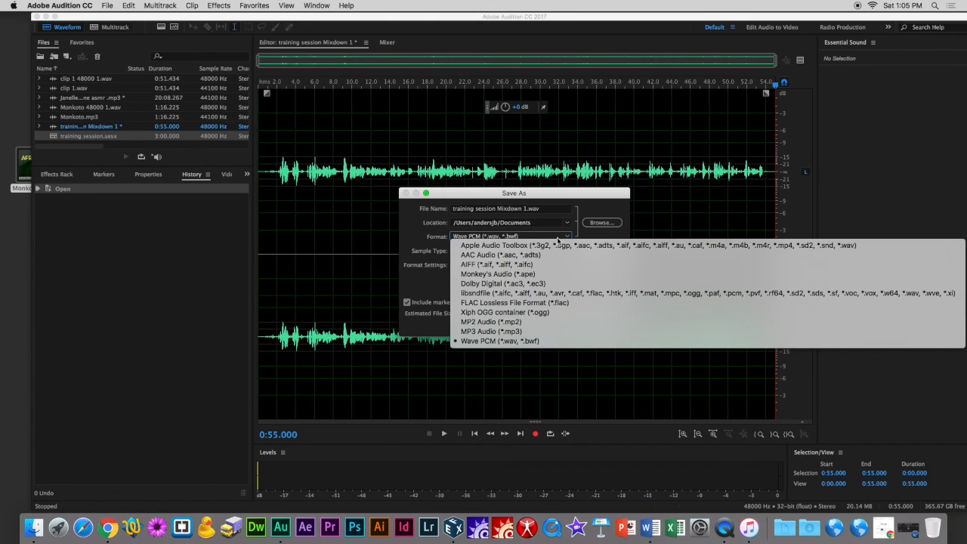
pyautogui.click(528, 343)
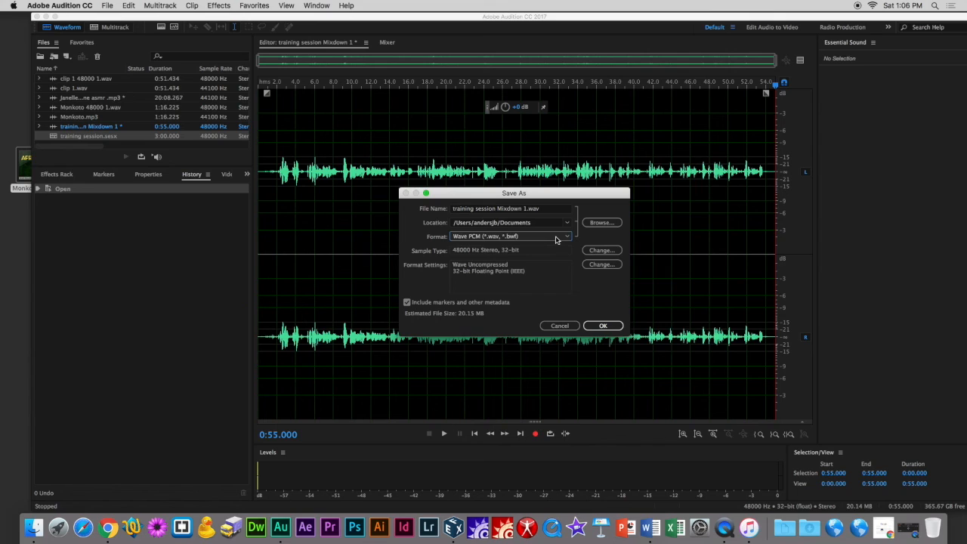
pyautogui.click(556, 237)
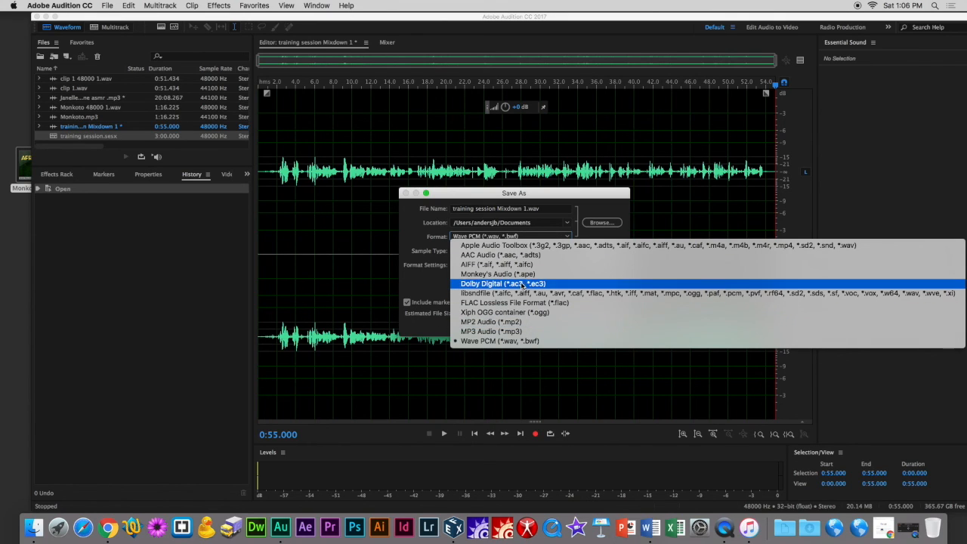
pyautogui.click(417, 234)
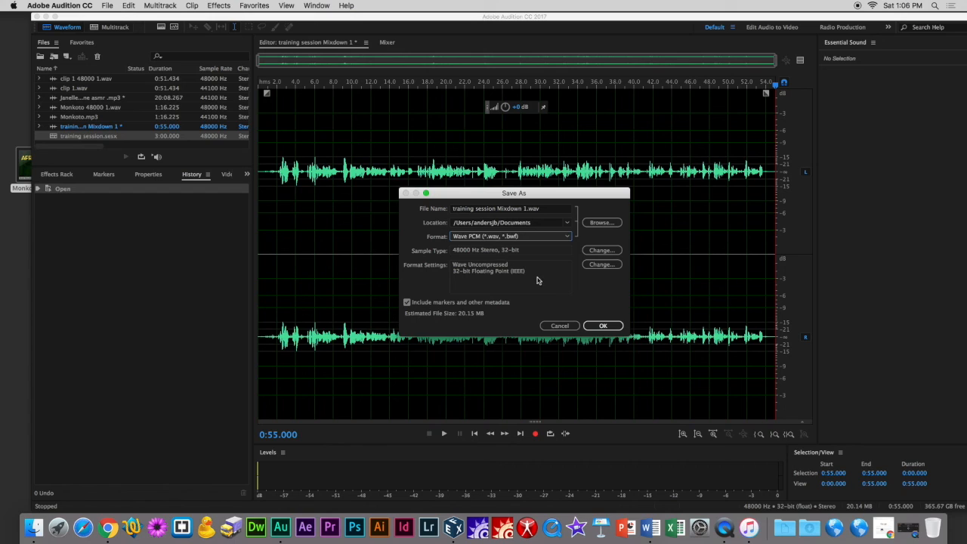
pyautogui.click(602, 326)
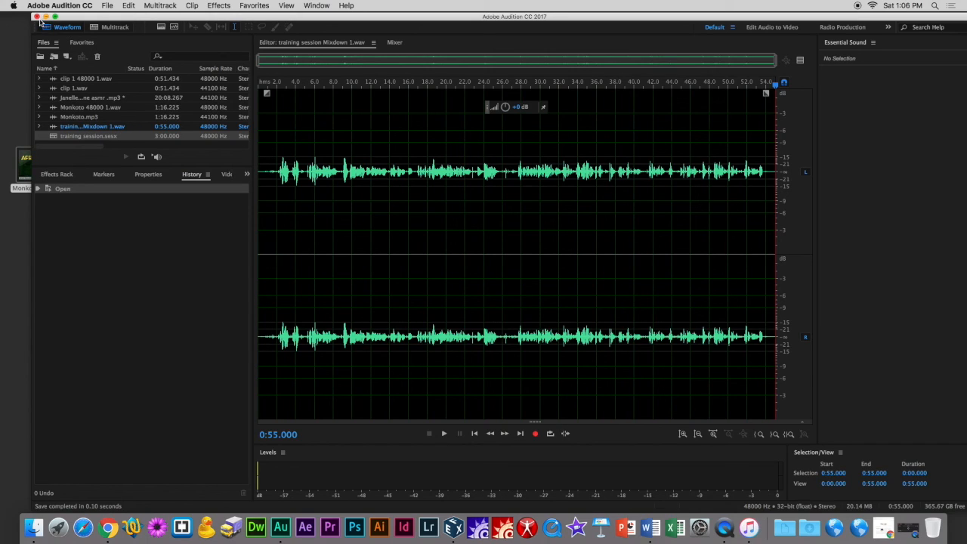
# Open the Markers panel for the mixdown file.
pyautogui.moveTo(351, 144); pyautogui.dragTo(950, 231)
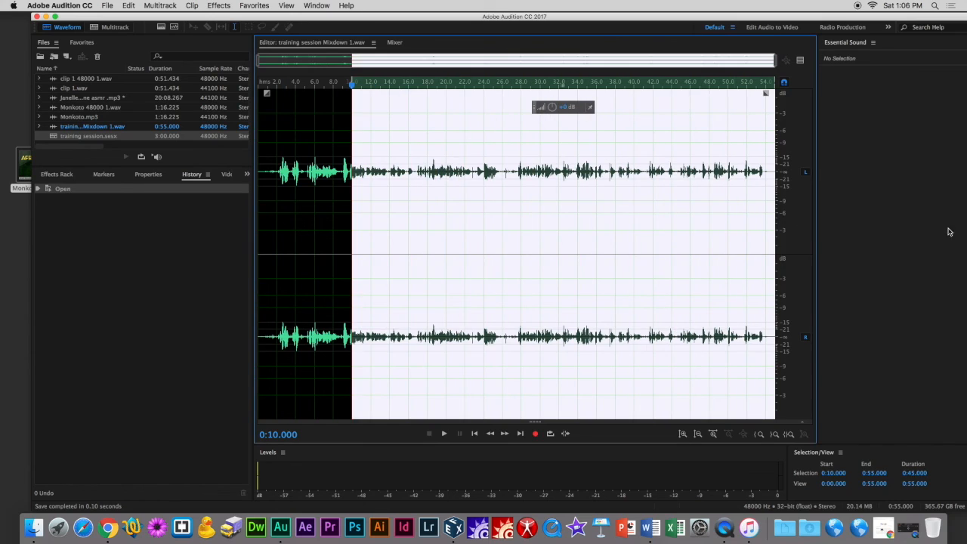
pyautogui.click(106, 176)
pyautogui.click(301, 182)
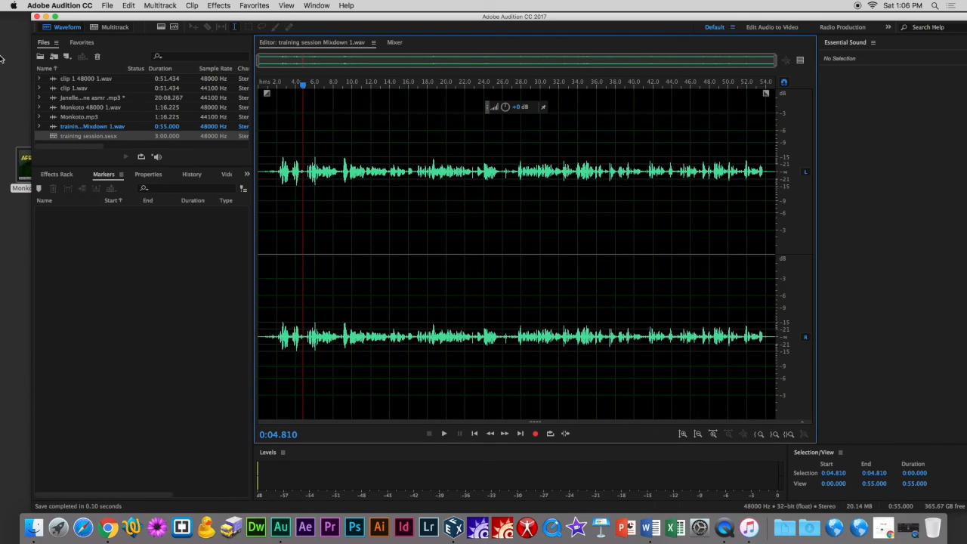